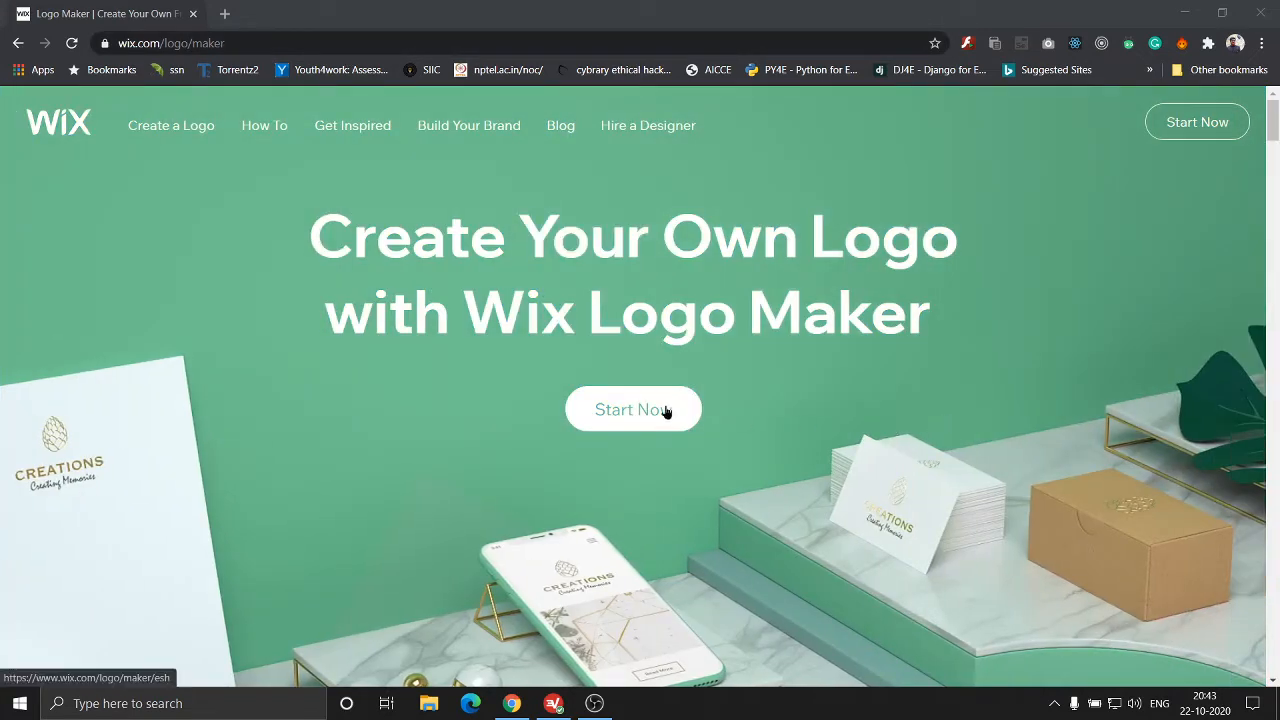
- Start the logo maker and choose to create a logo yourself instead of hiring a designer
click(648, 412)
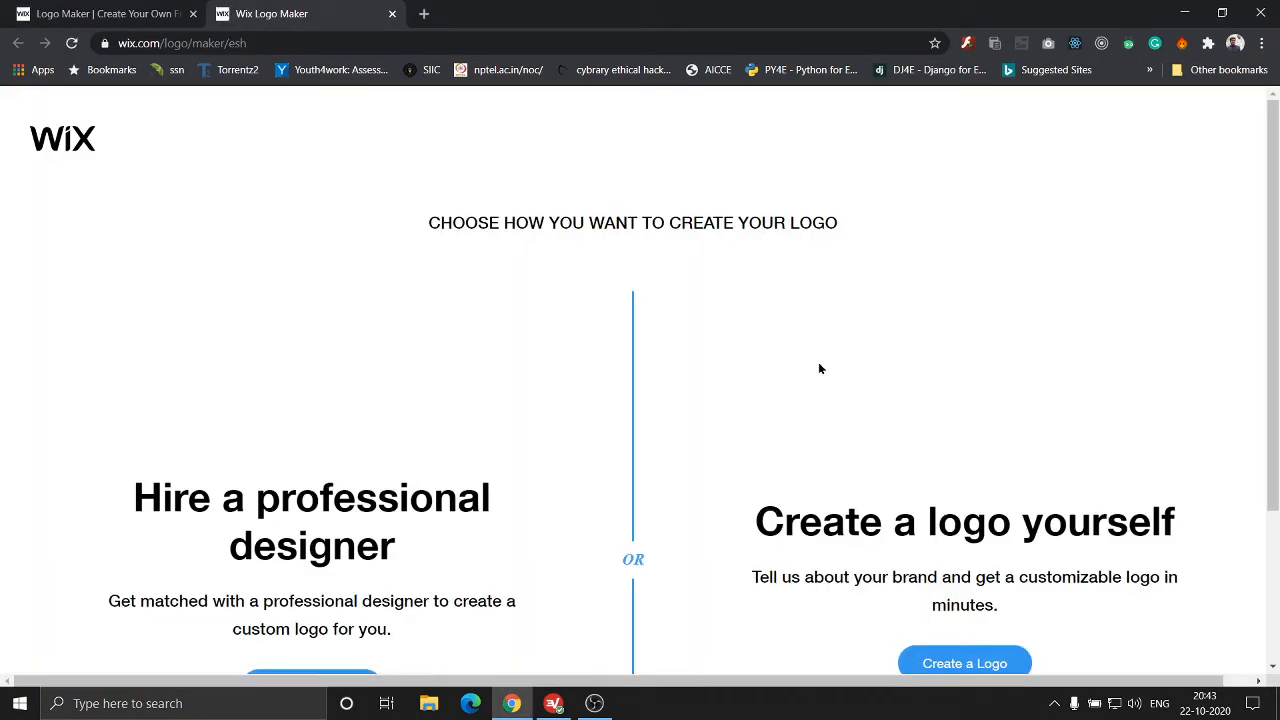
scroll(818, 369, down, 1)
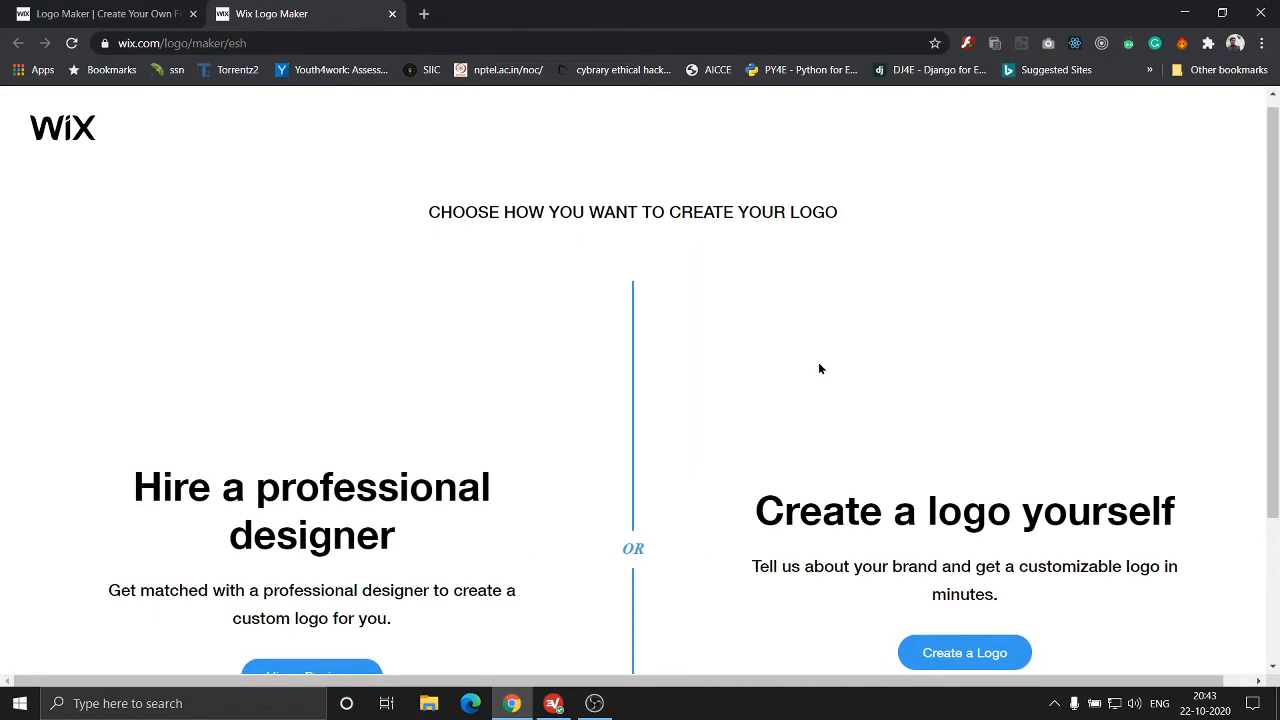
scroll(818, 369, down, 1)
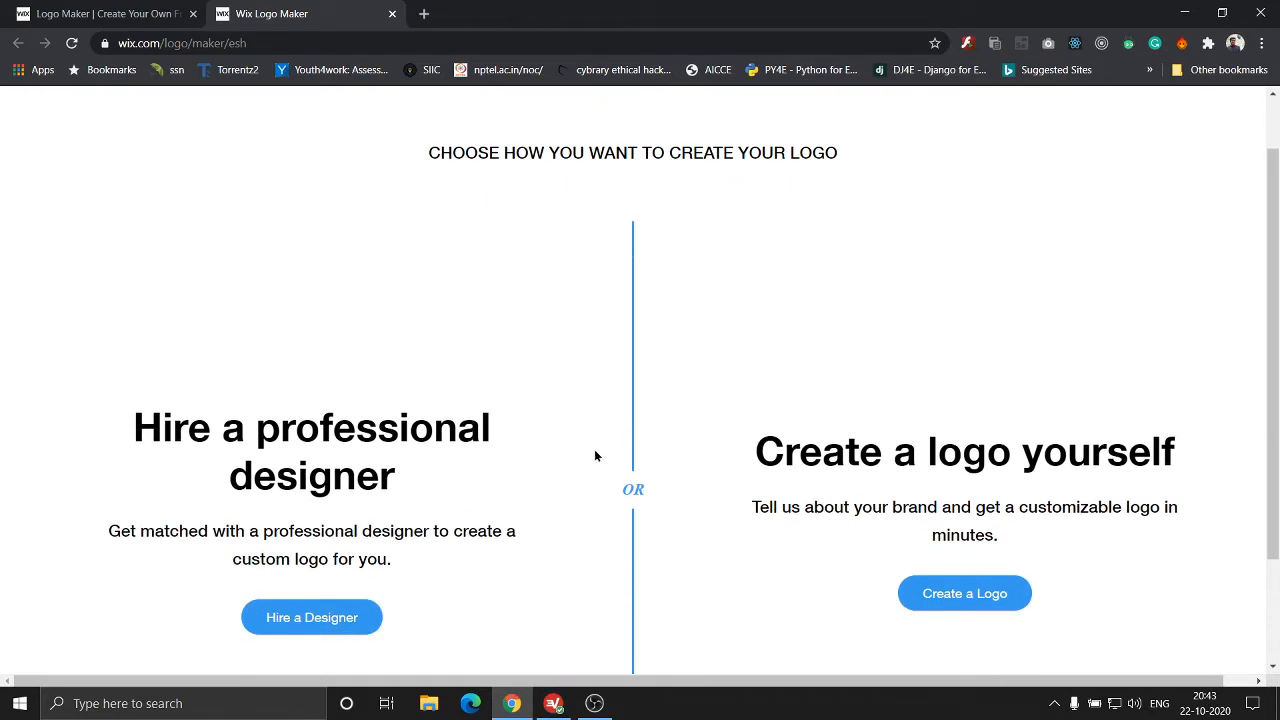
scroll(923, 398, down, 1)
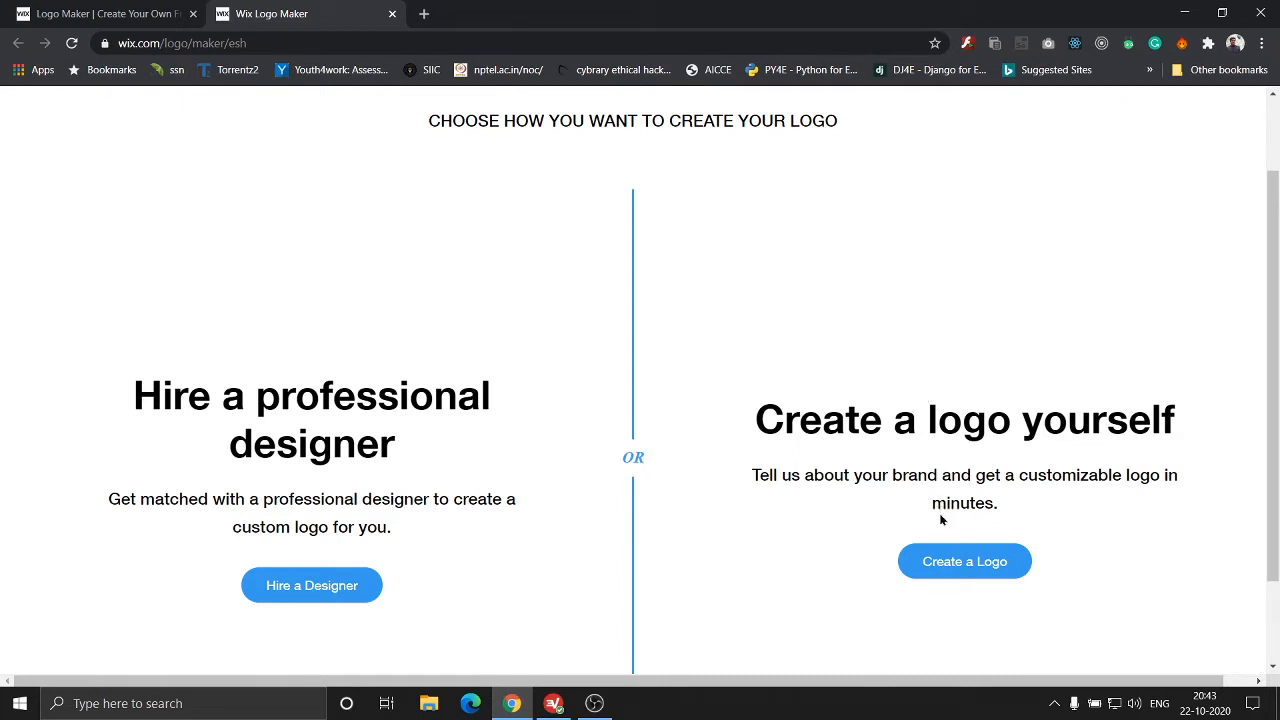
click(948, 563)
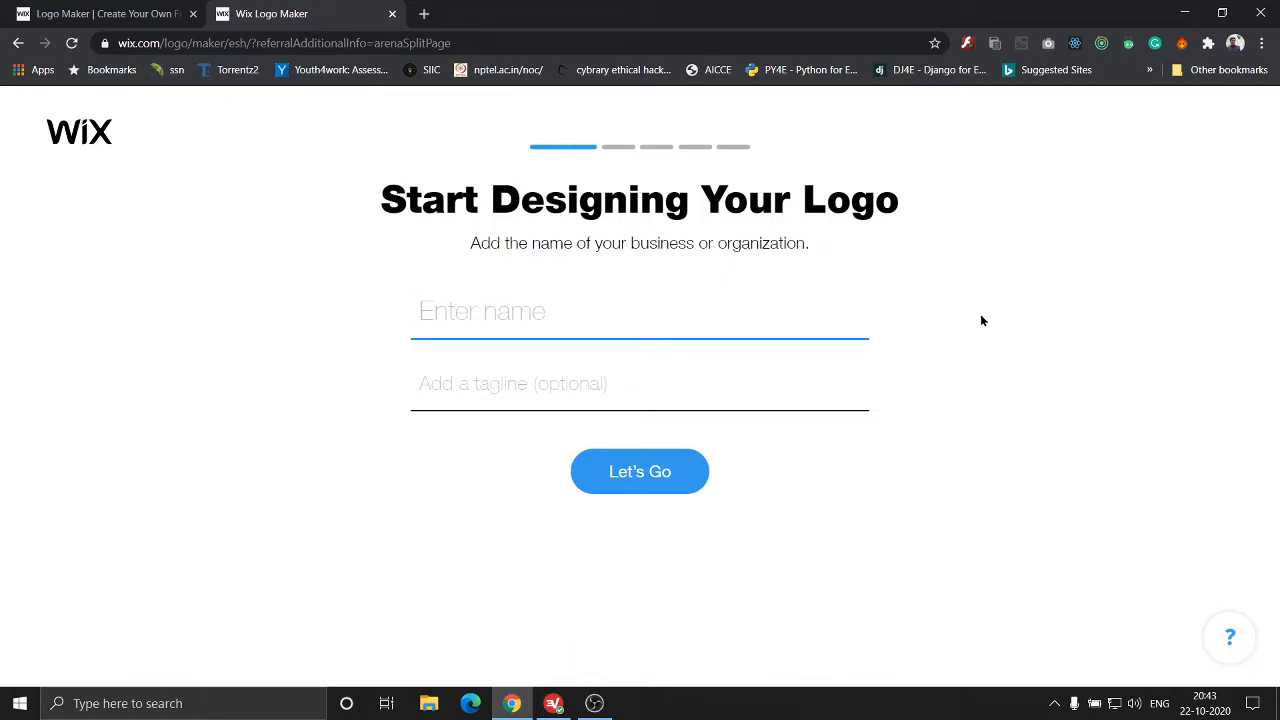
- Enter the business name "Digitegrity" with the tagline "Preserving Digital Integrity" and continue to the industry question
text(Digite)
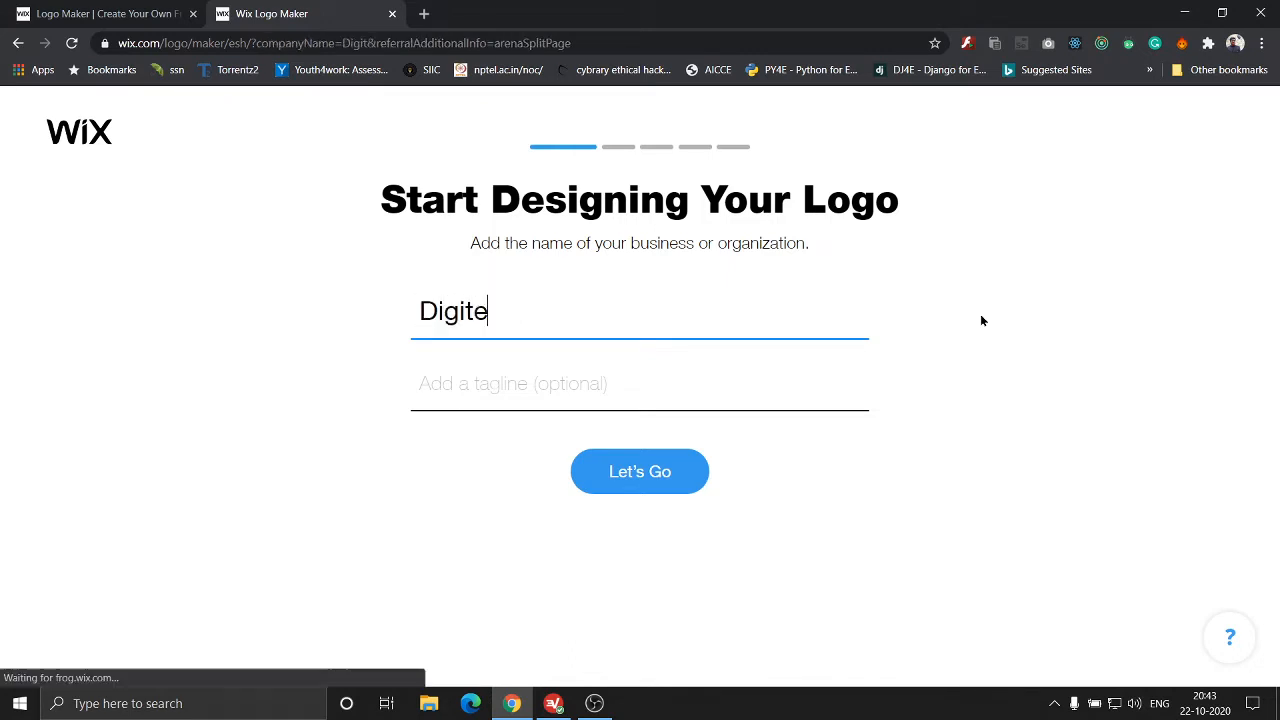
text(grity)
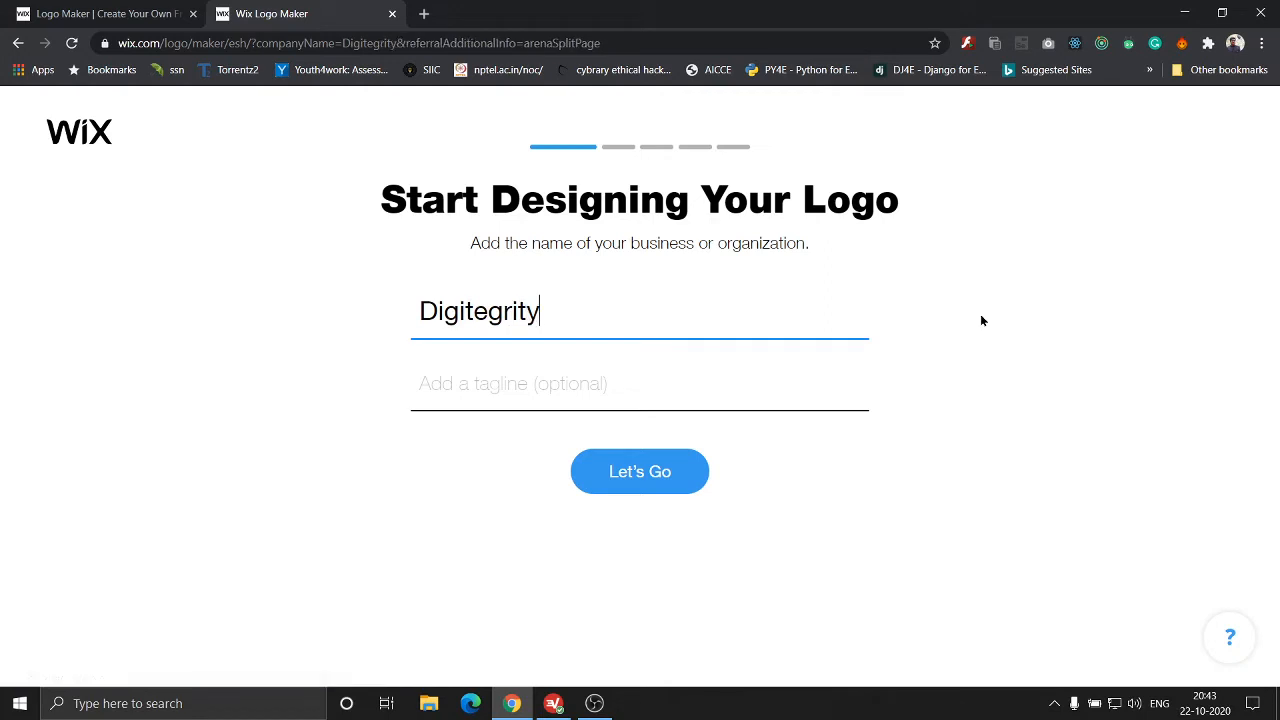
click(514, 383)
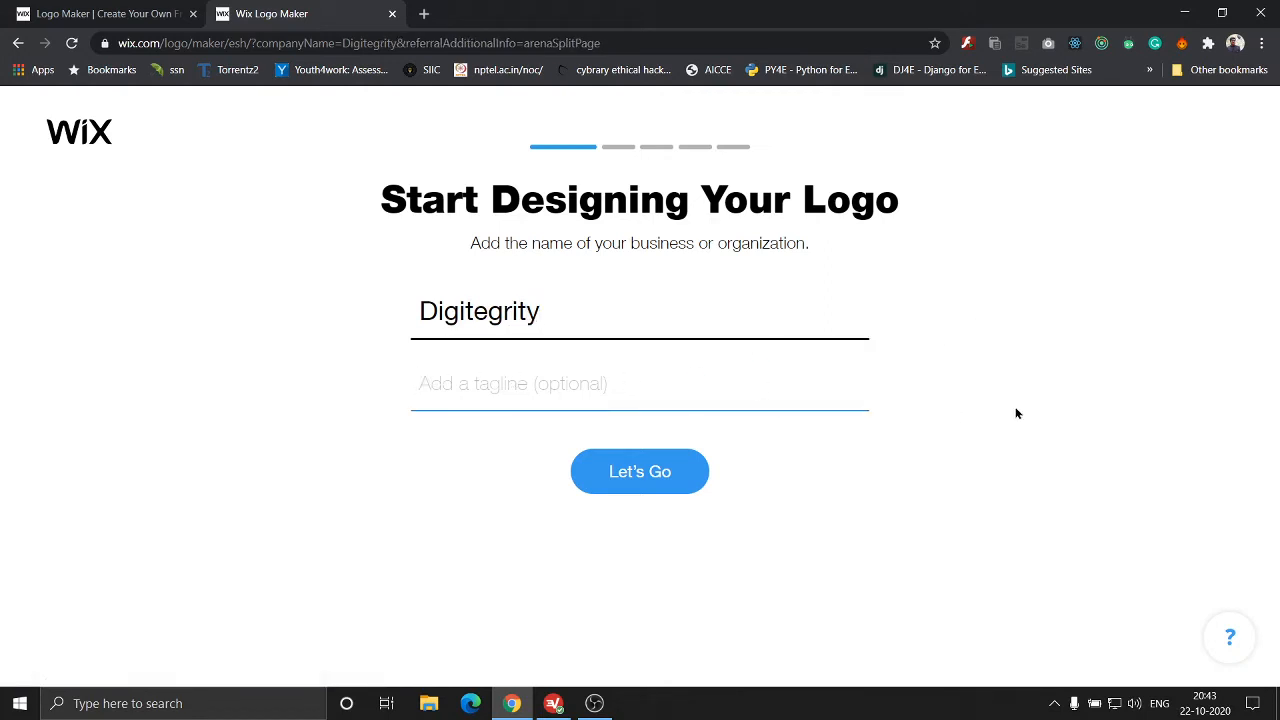
text(Preser)
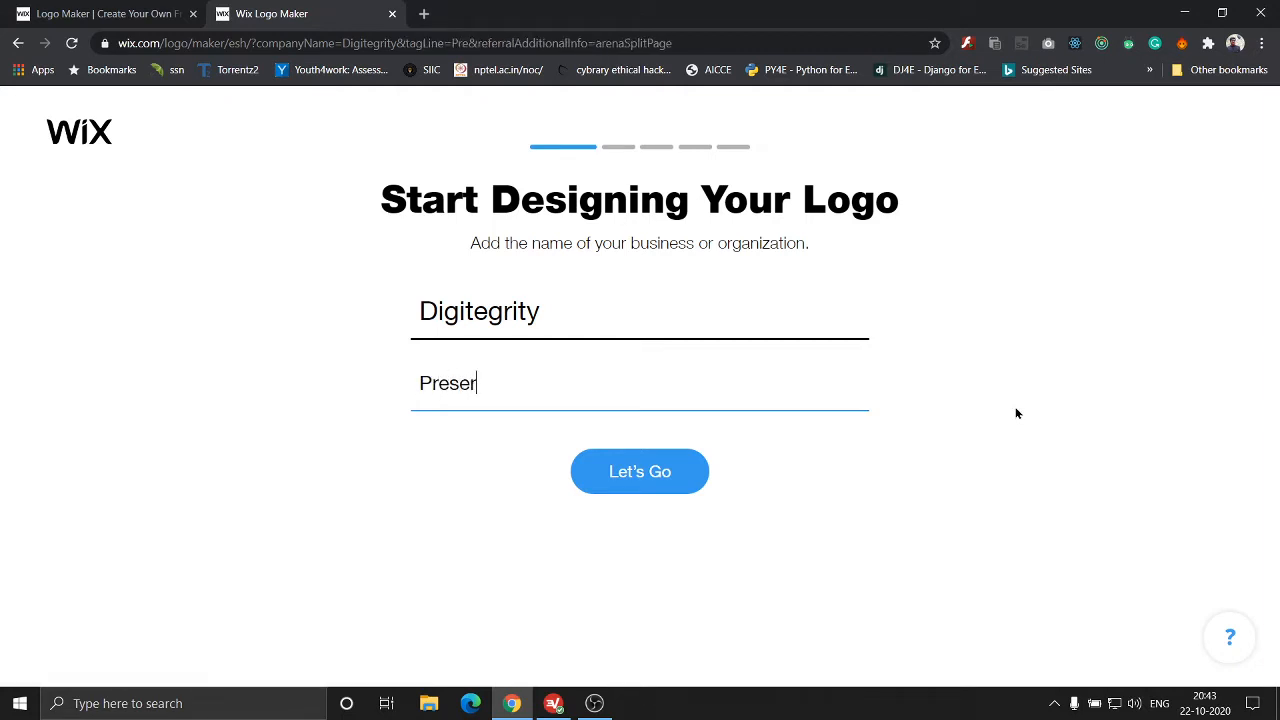
text(ving Digi)
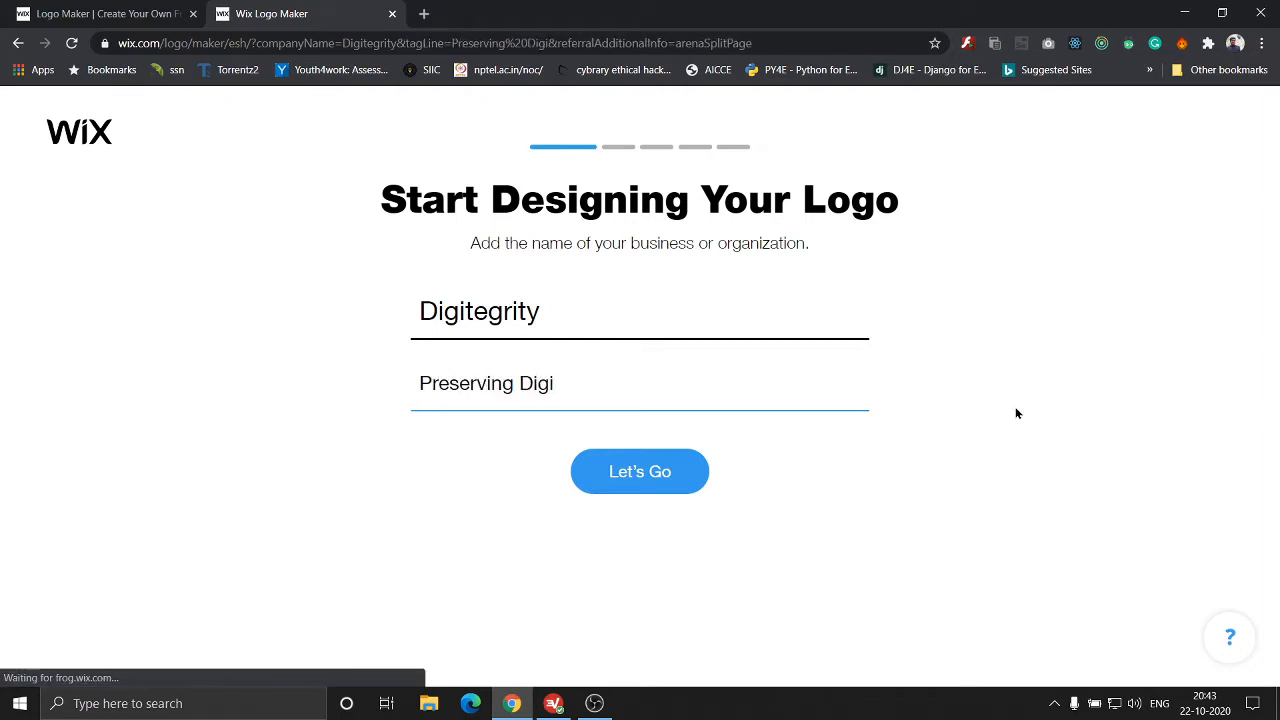
text(tal Integrity)
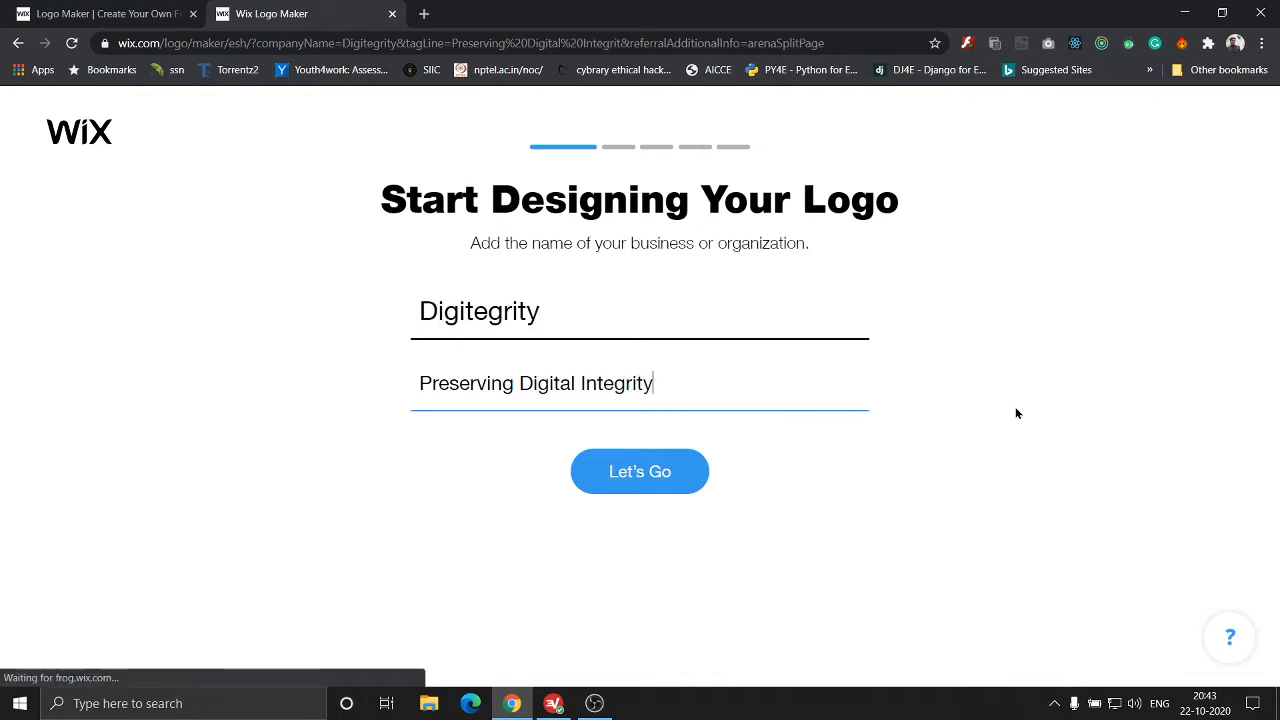
click(663, 476)
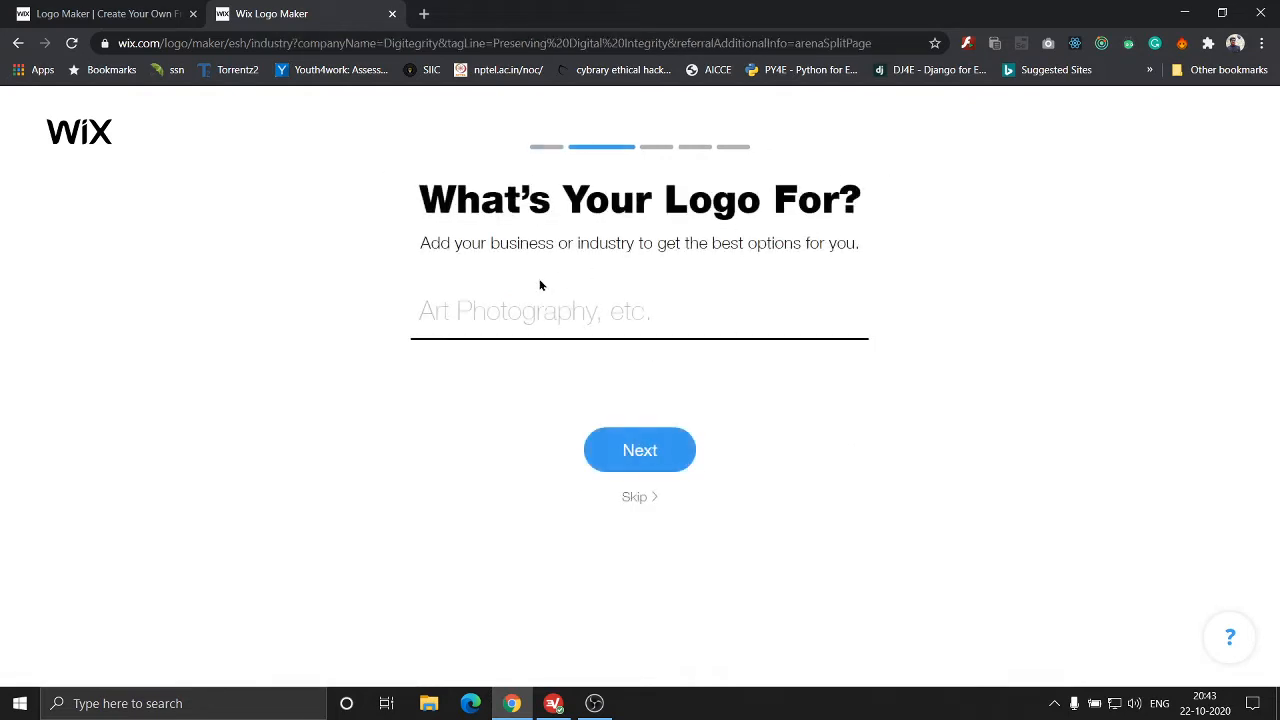
- Set the industry to the suggested Cyber Security Consulting Firm by searching for "cybersec", and continue
click(604, 318)
text(c)
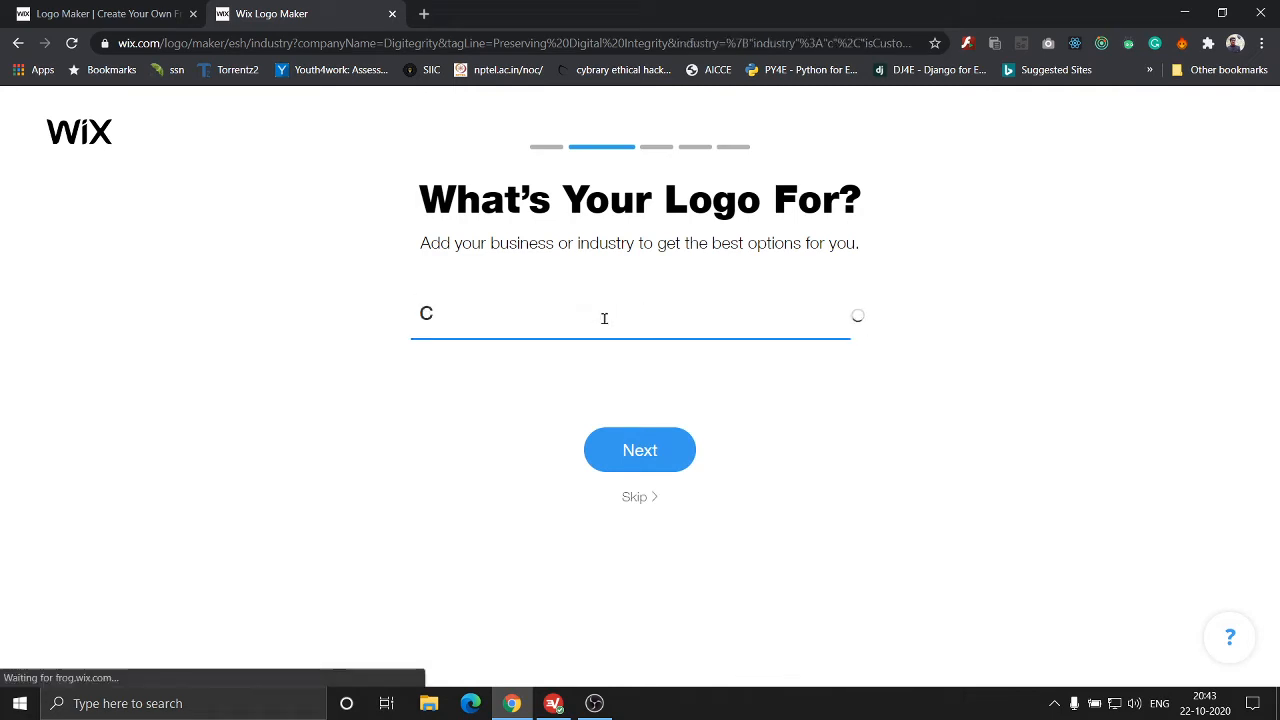
text(ybersec)
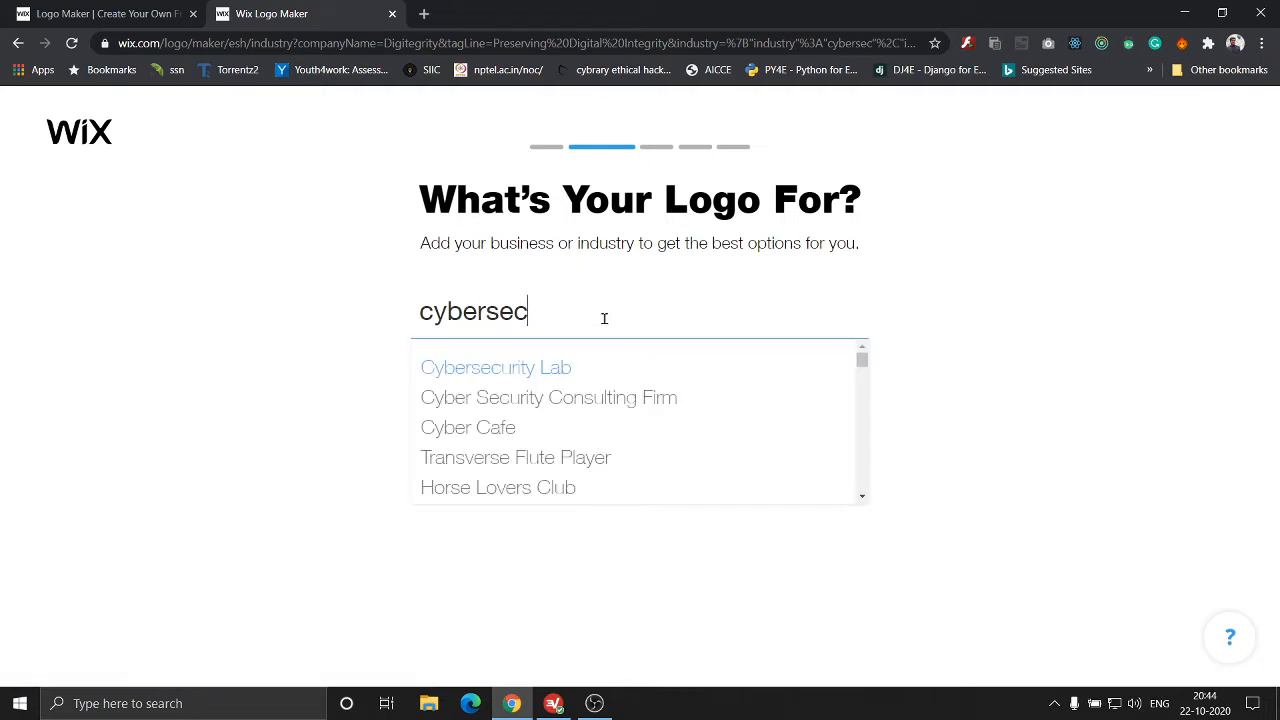
click(584, 397)
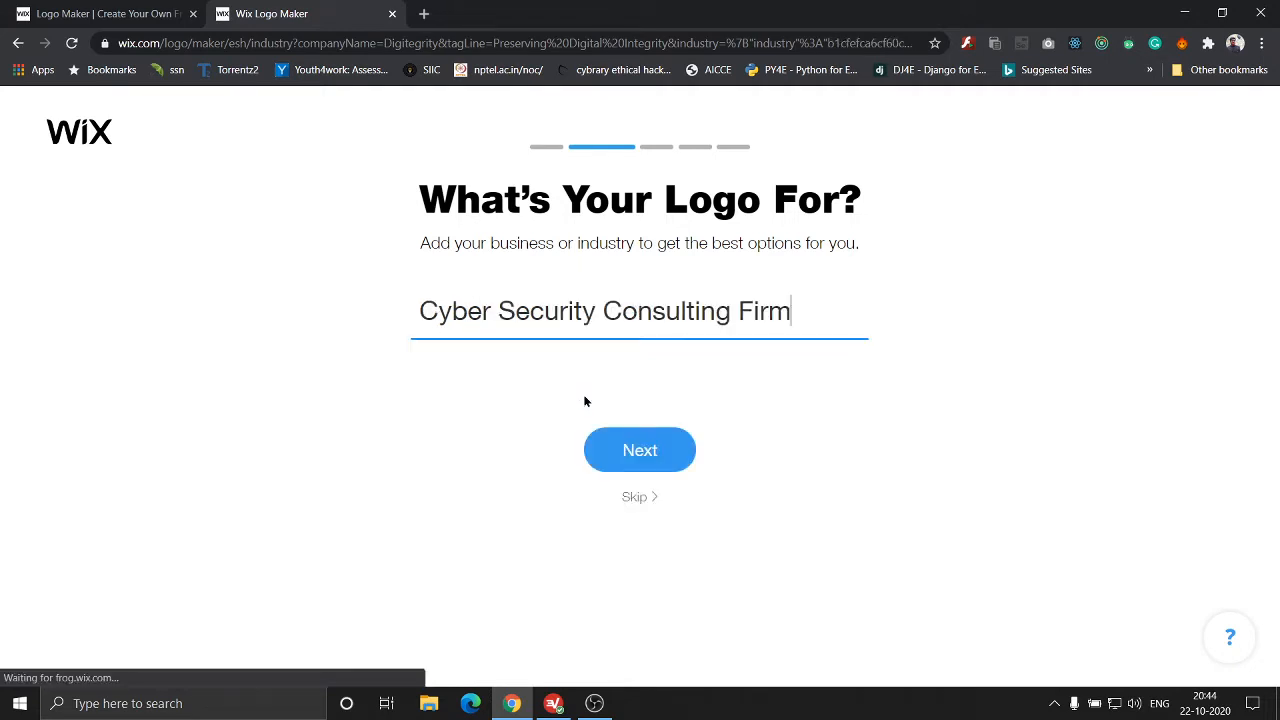
click(623, 455)
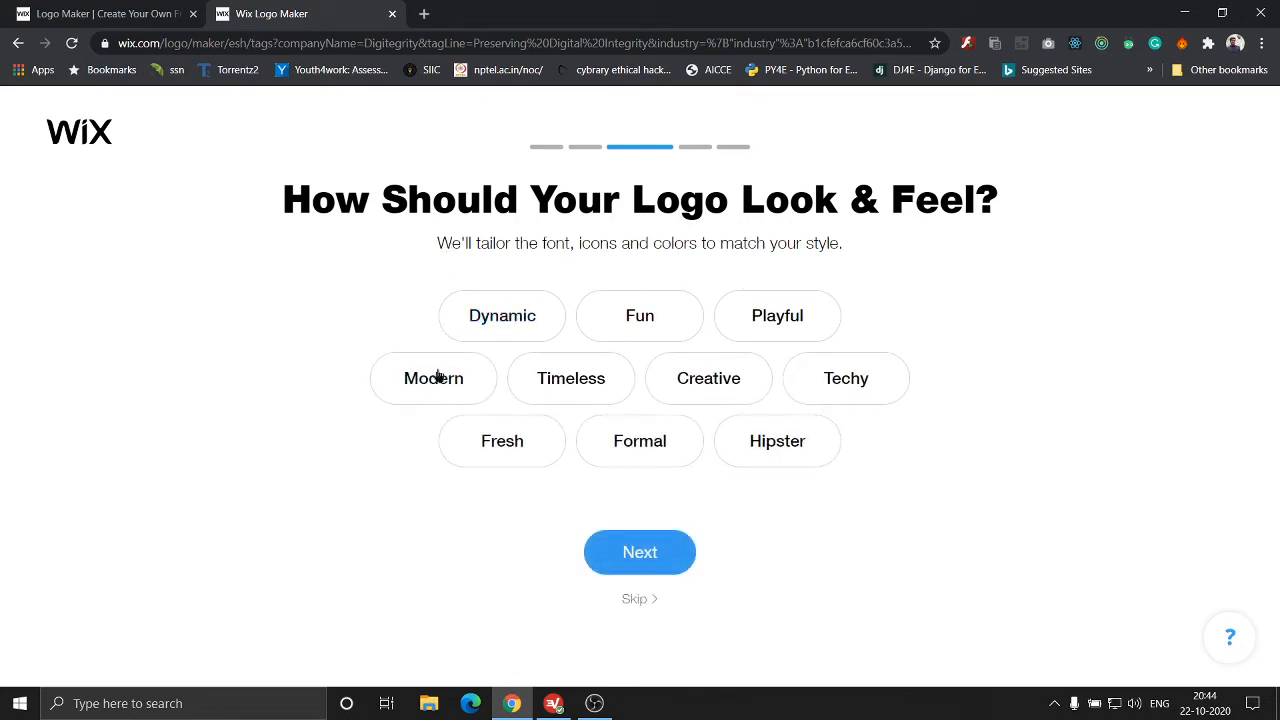
- Choose Dynamic, Modern, Creative and Techy as the logo's look and feel, and continue
click(480, 320)
click(449, 386)
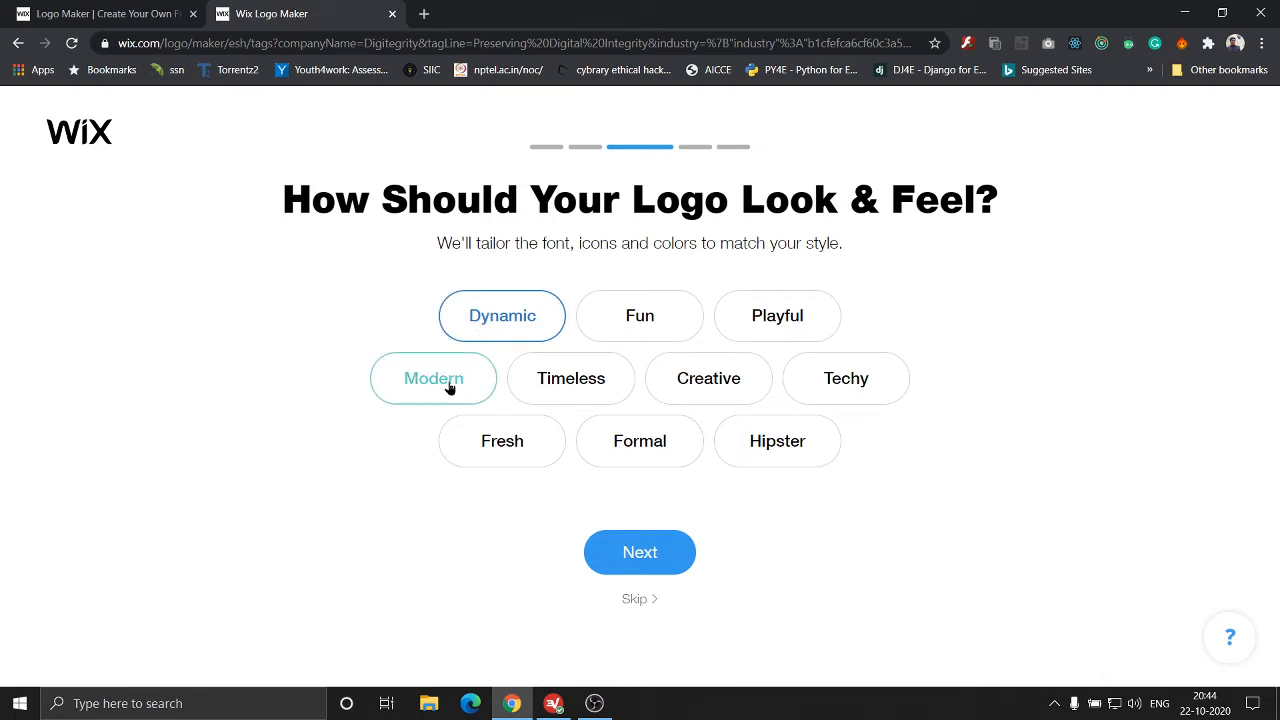
click(720, 380)
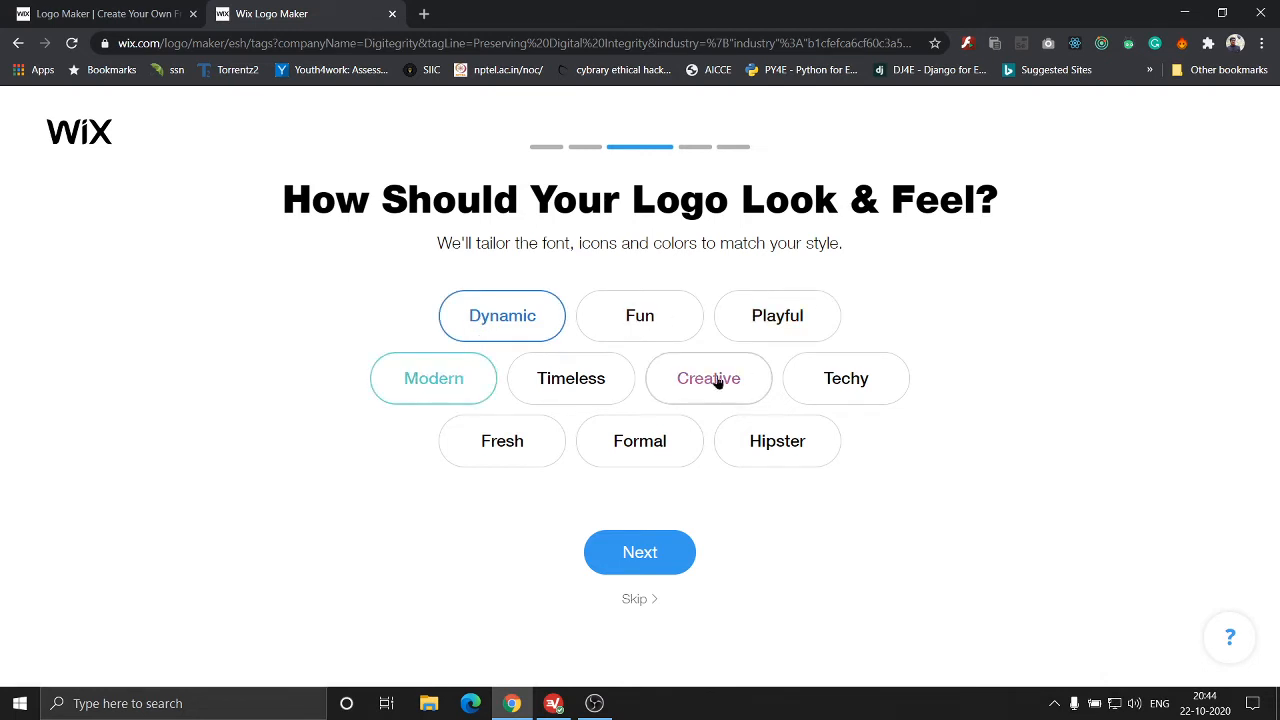
click(840, 390)
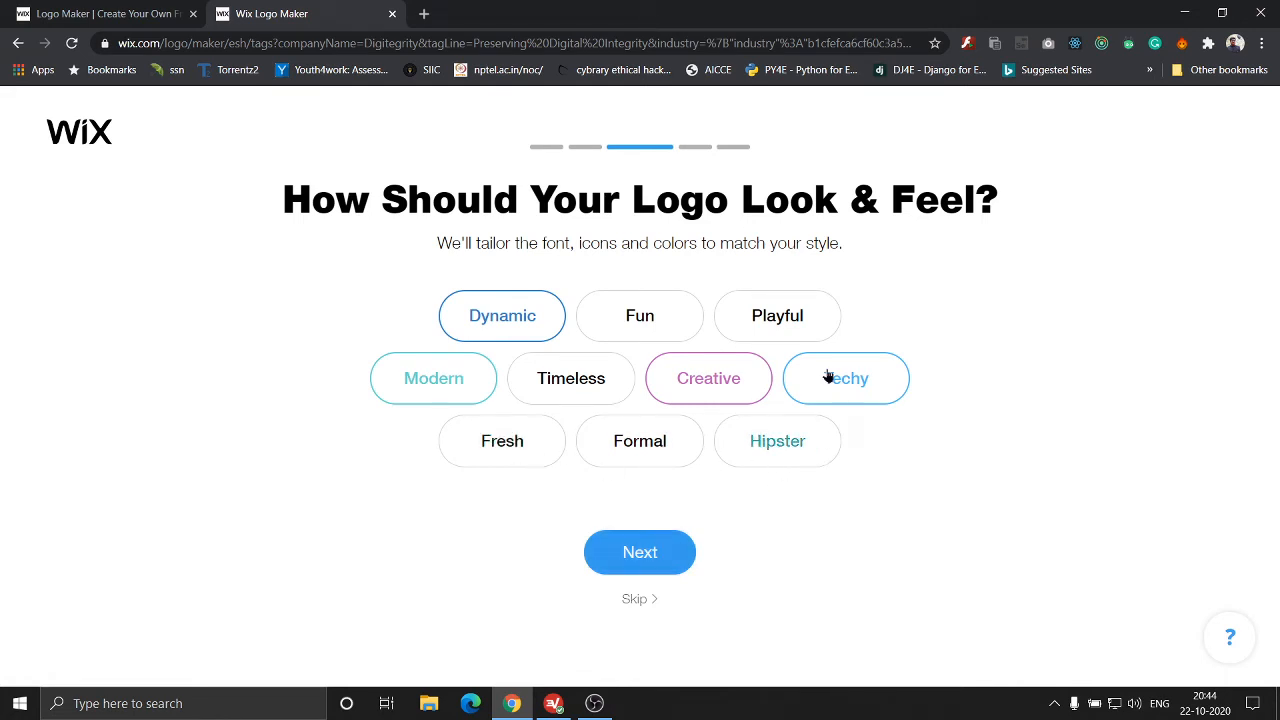
click(642, 552)
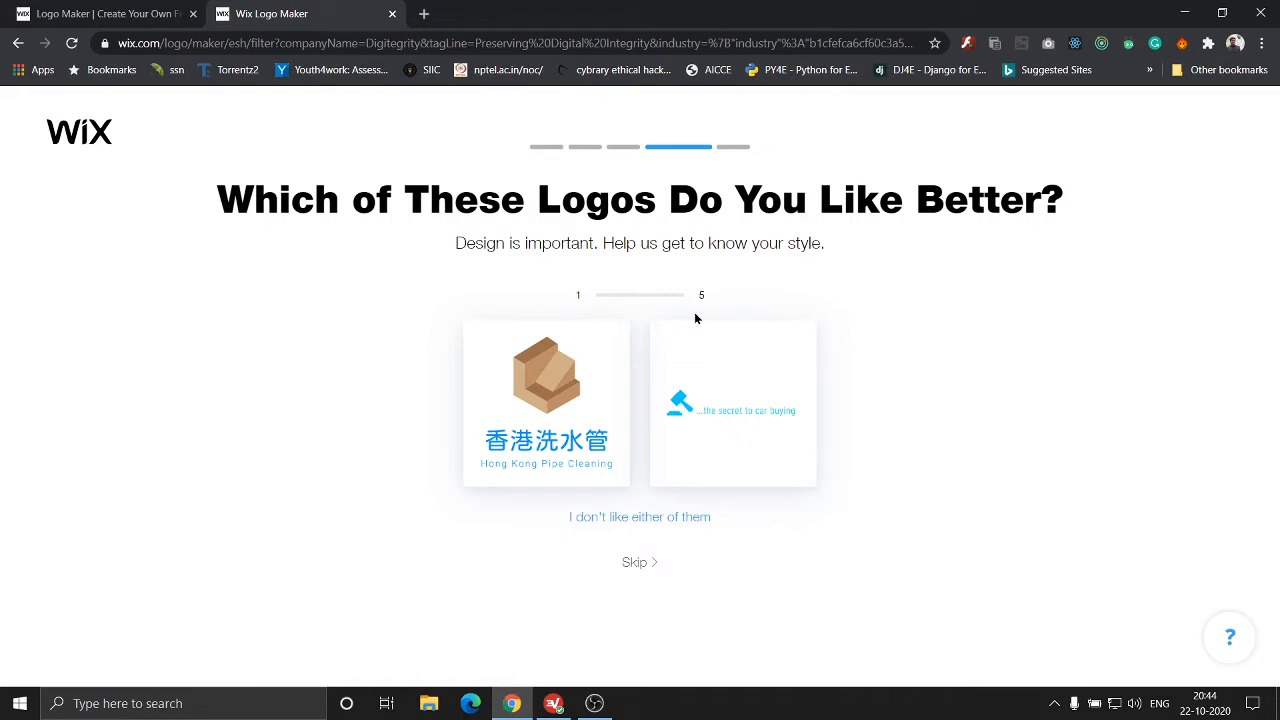
- Reject both logos in the first comparison, and prefer Clifford Energy Group, My Private French Class, Alkemist and dallux bedspace in the others
click(688, 518)
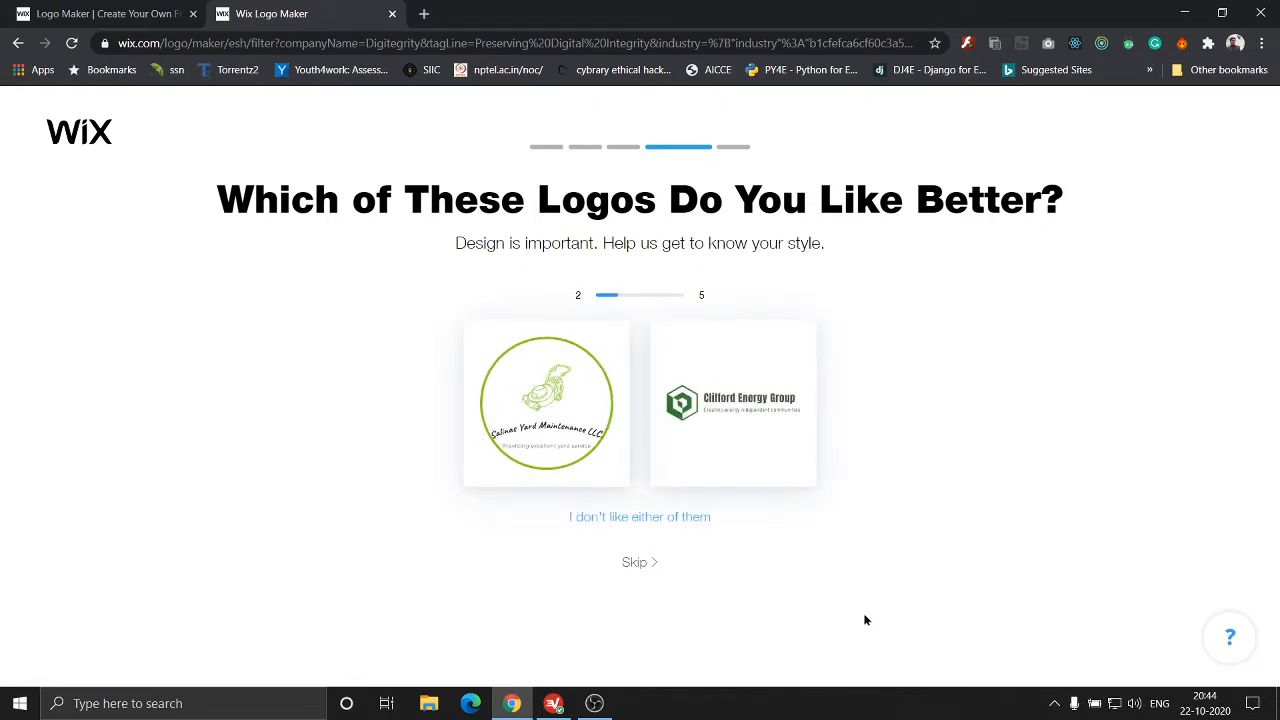
click(717, 423)
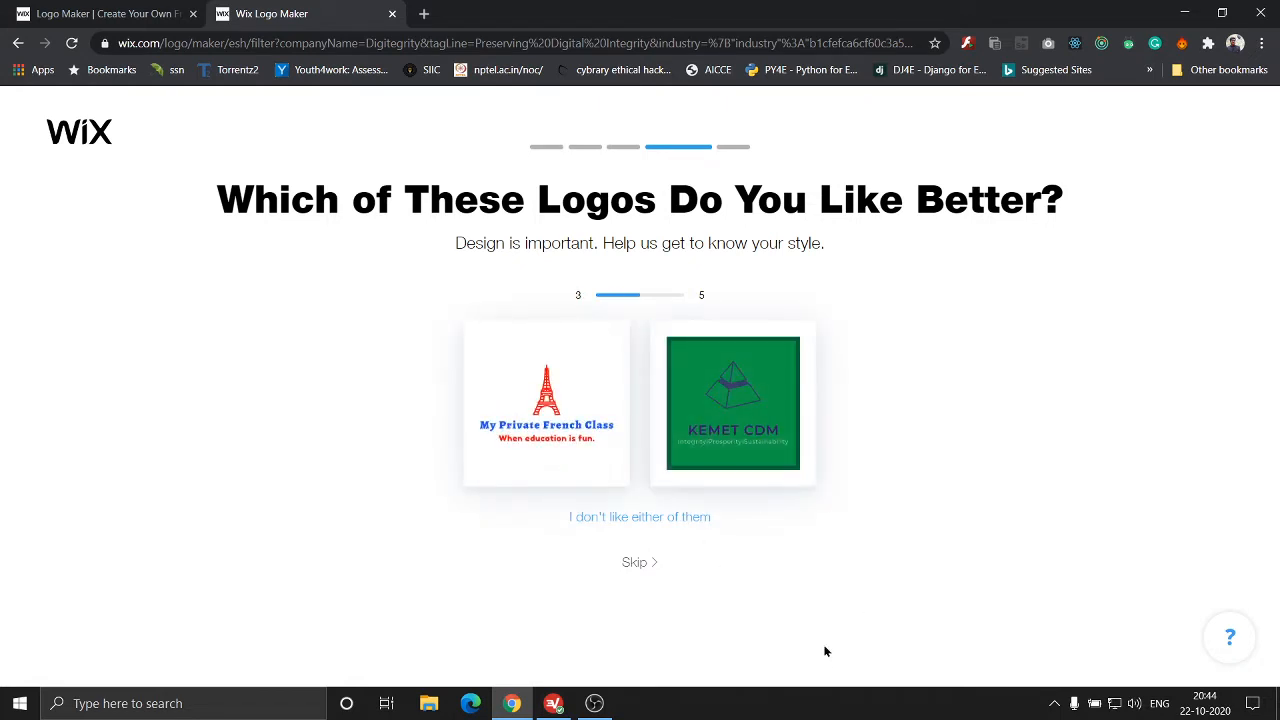
click(583, 479)
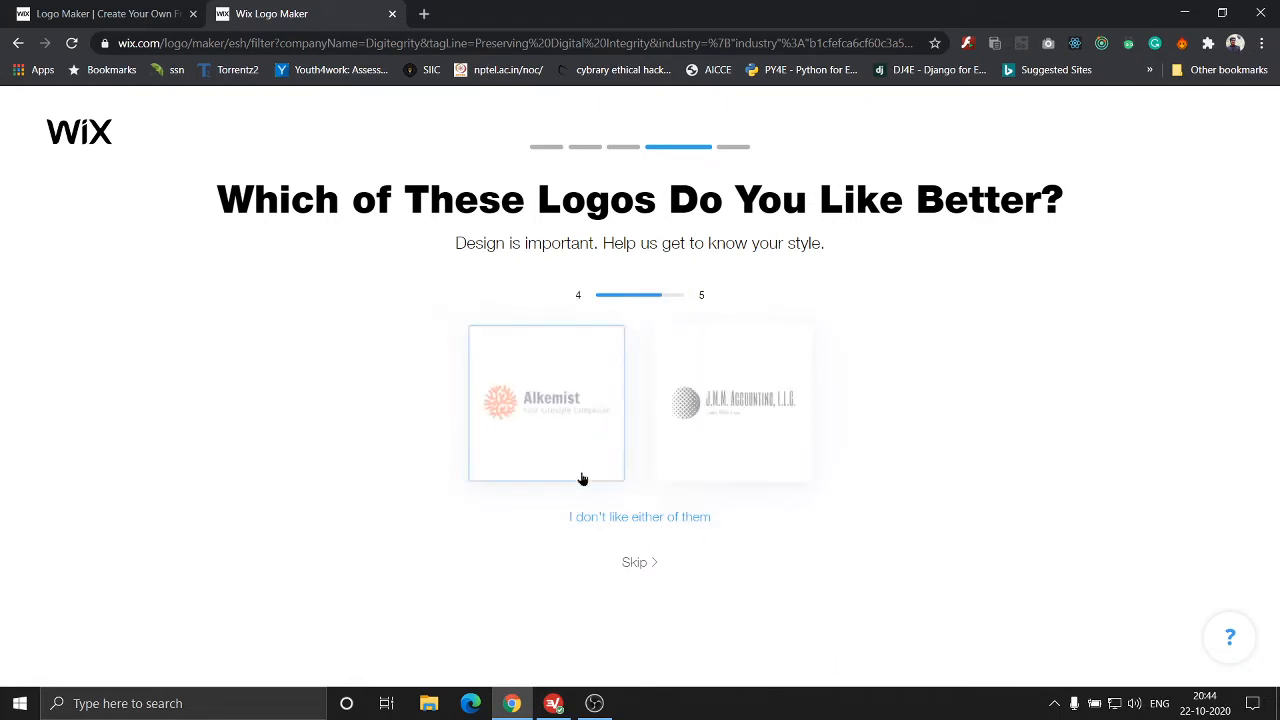
click(546, 386)
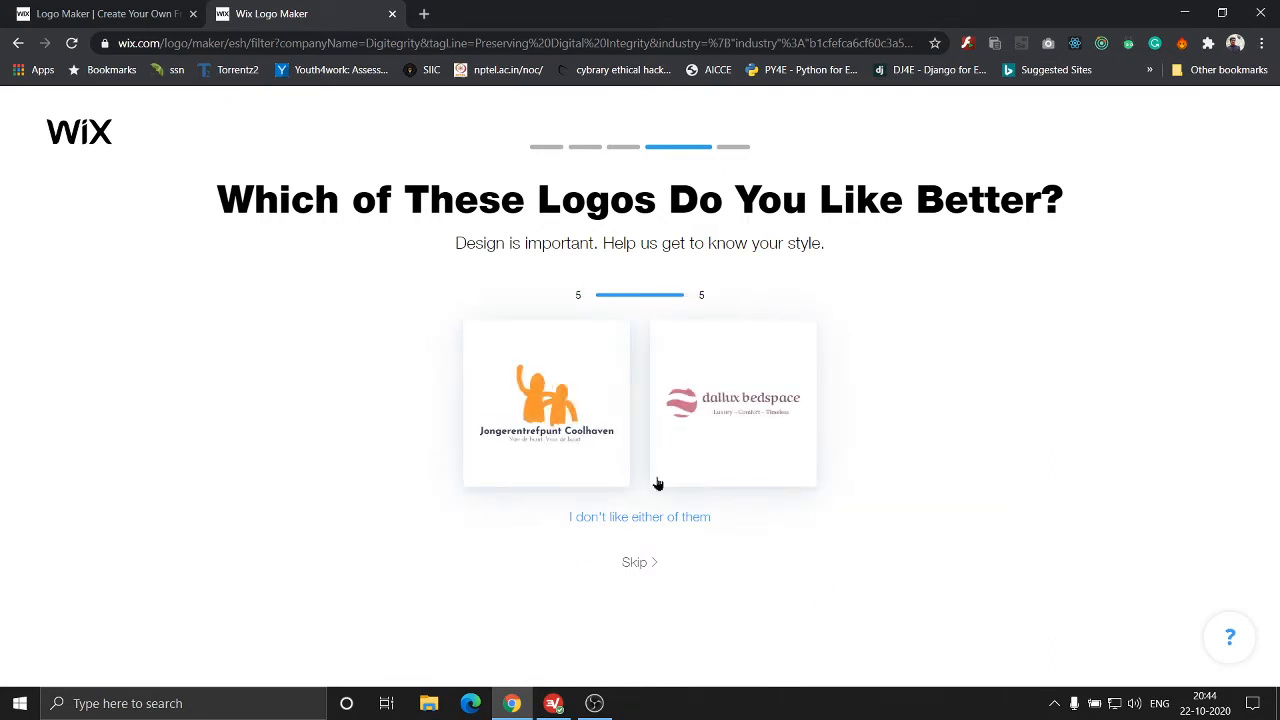
click(736, 440)
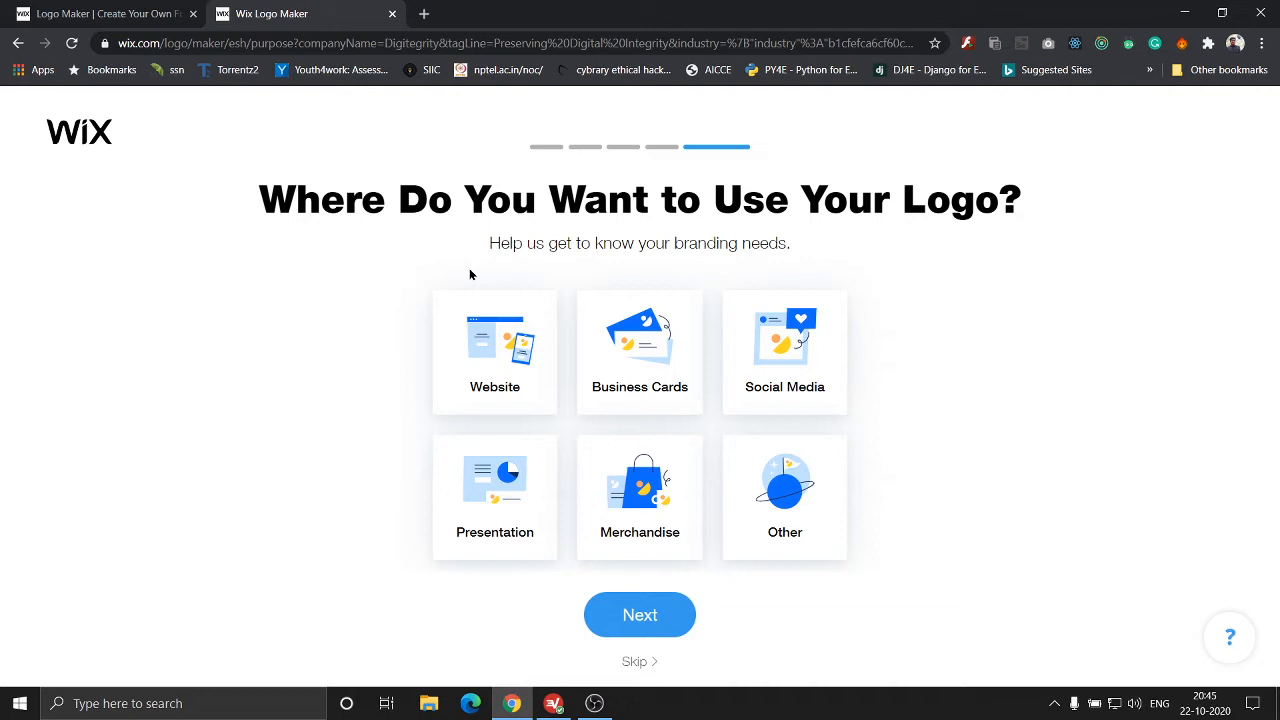
- Select Website, Social Media, Business Cards and Presentation as the logo's uses and proceed to the logo suggestions
click(466, 364)
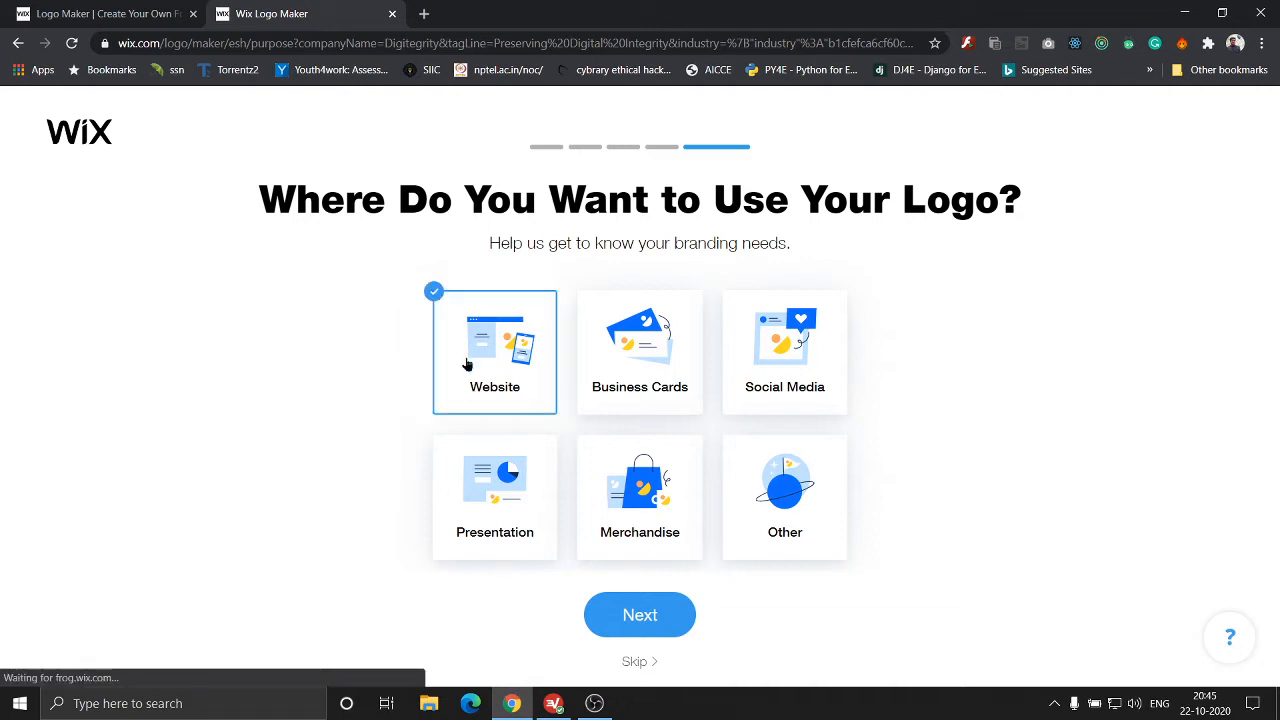
click(751, 364)
click(662, 386)
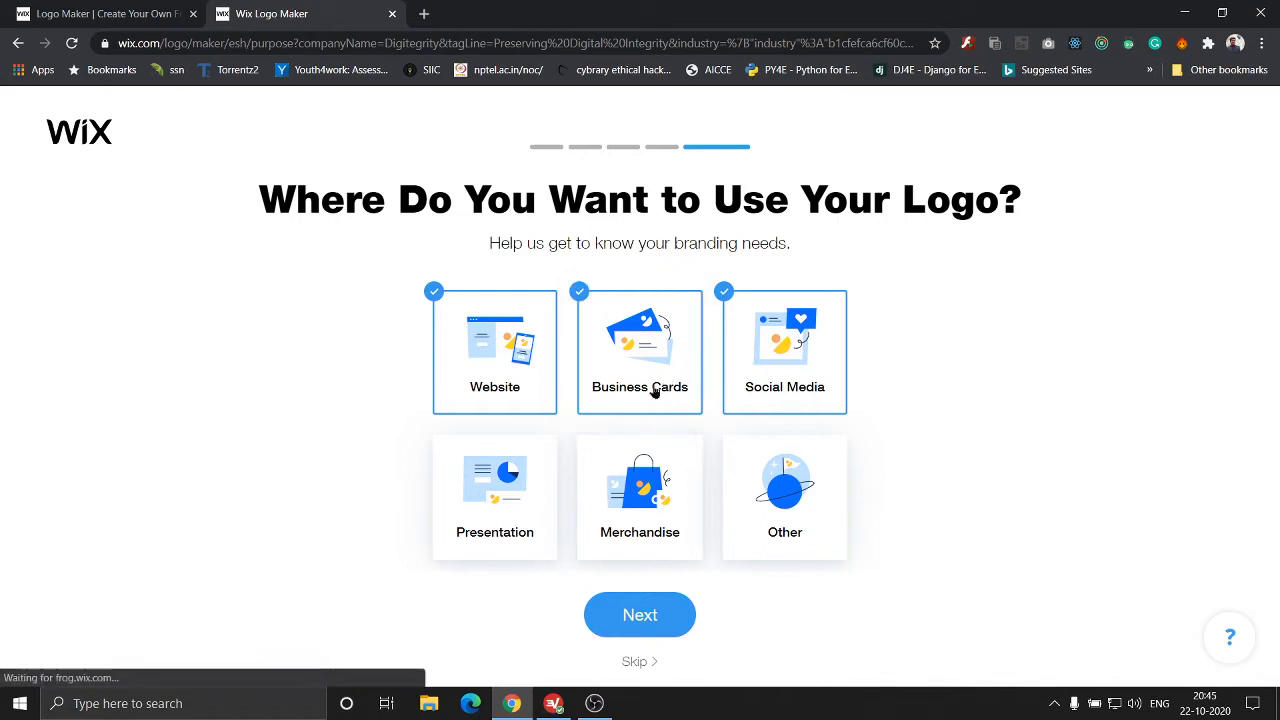
click(498, 506)
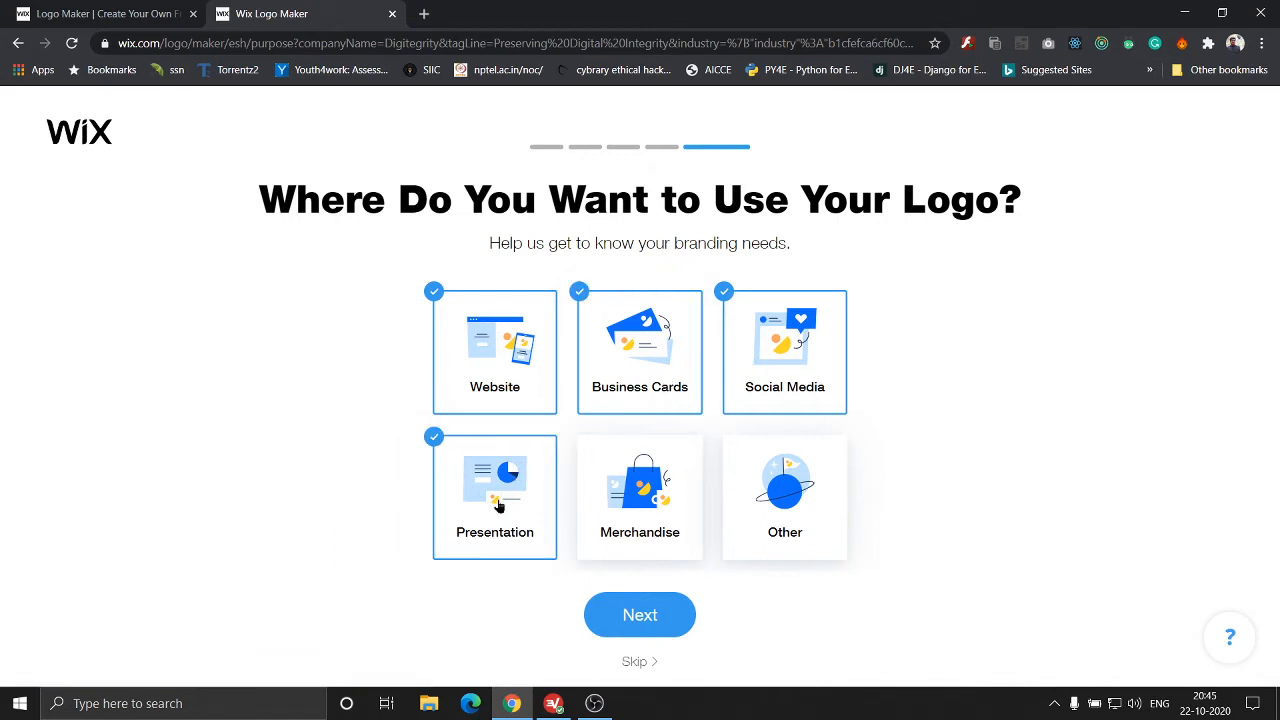
click(677, 633)
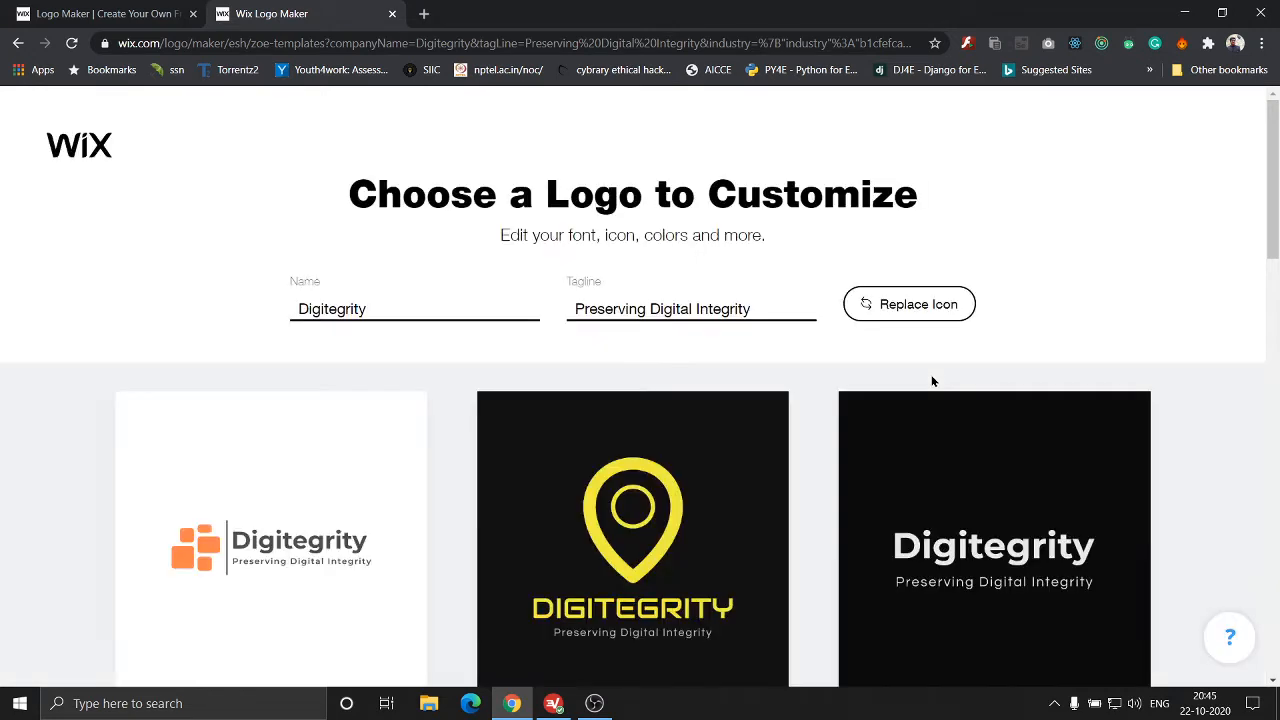
- Examine the suggested Digitegrity logo designs, loading more of them to compare icons, fonts and colours
scroll(1129, 318, down, 3)
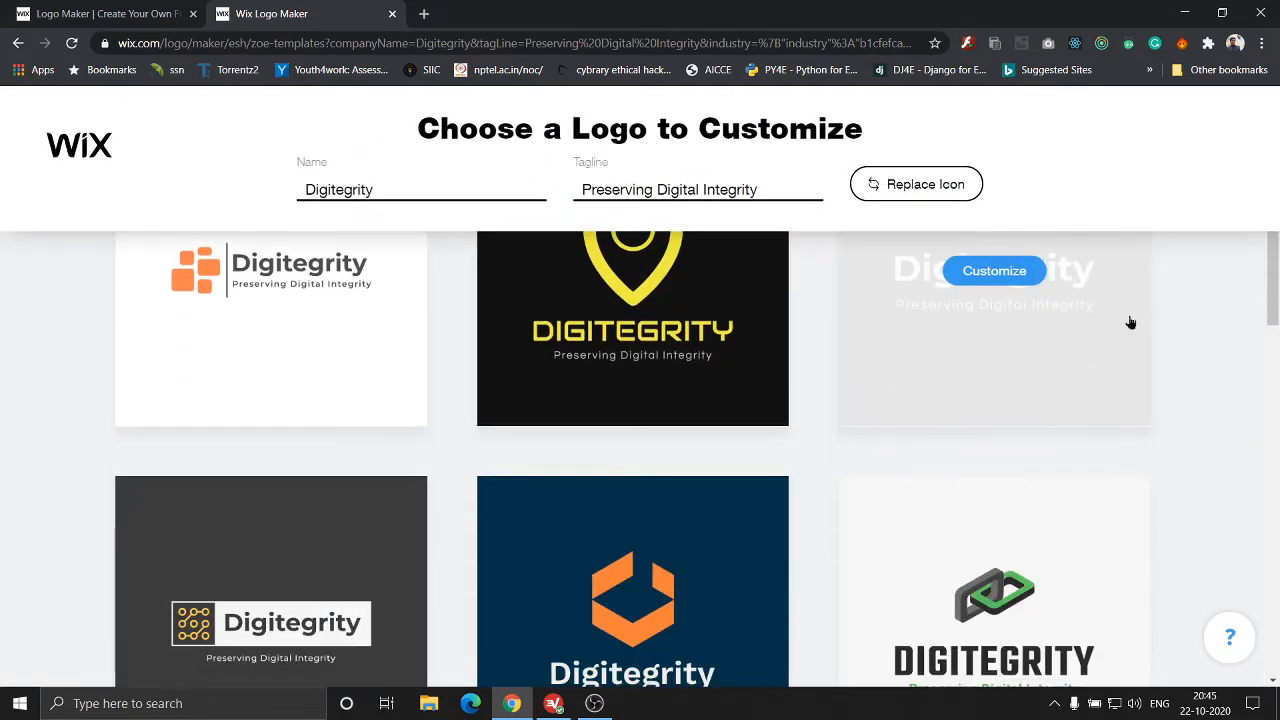
scroll(1130, 322, down, 5)
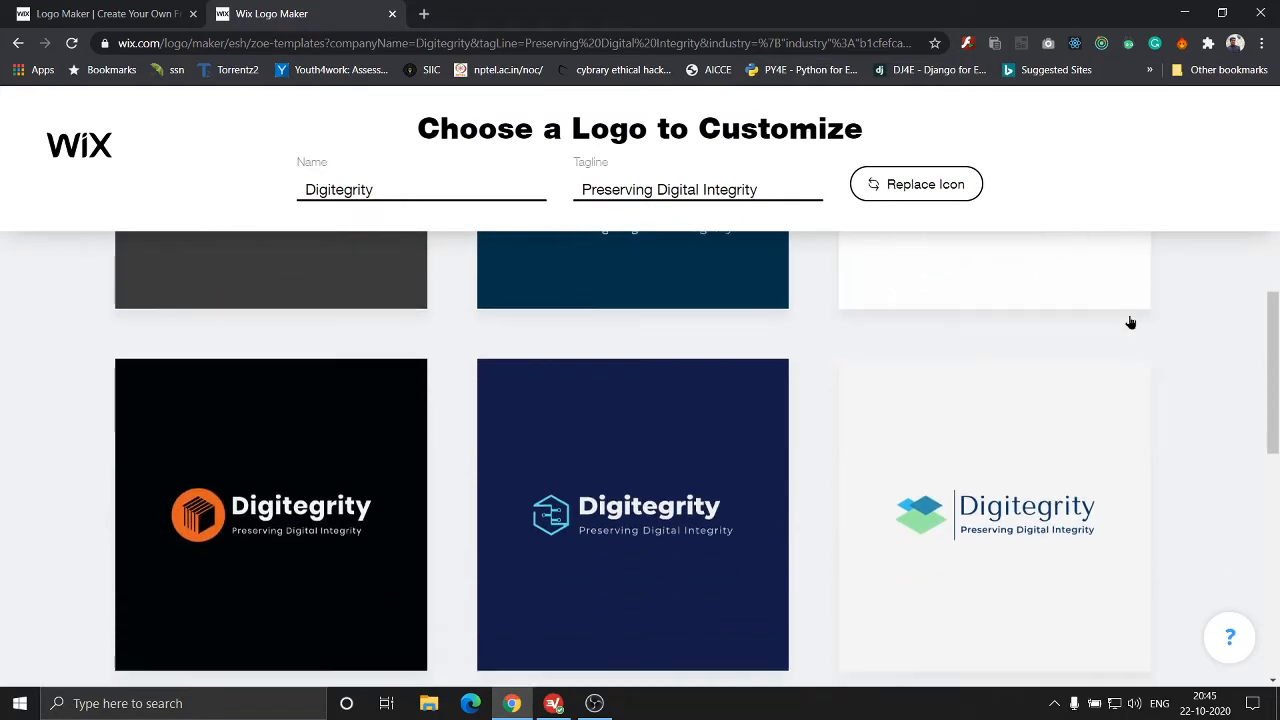
scroll(1130, 322, down, 6)
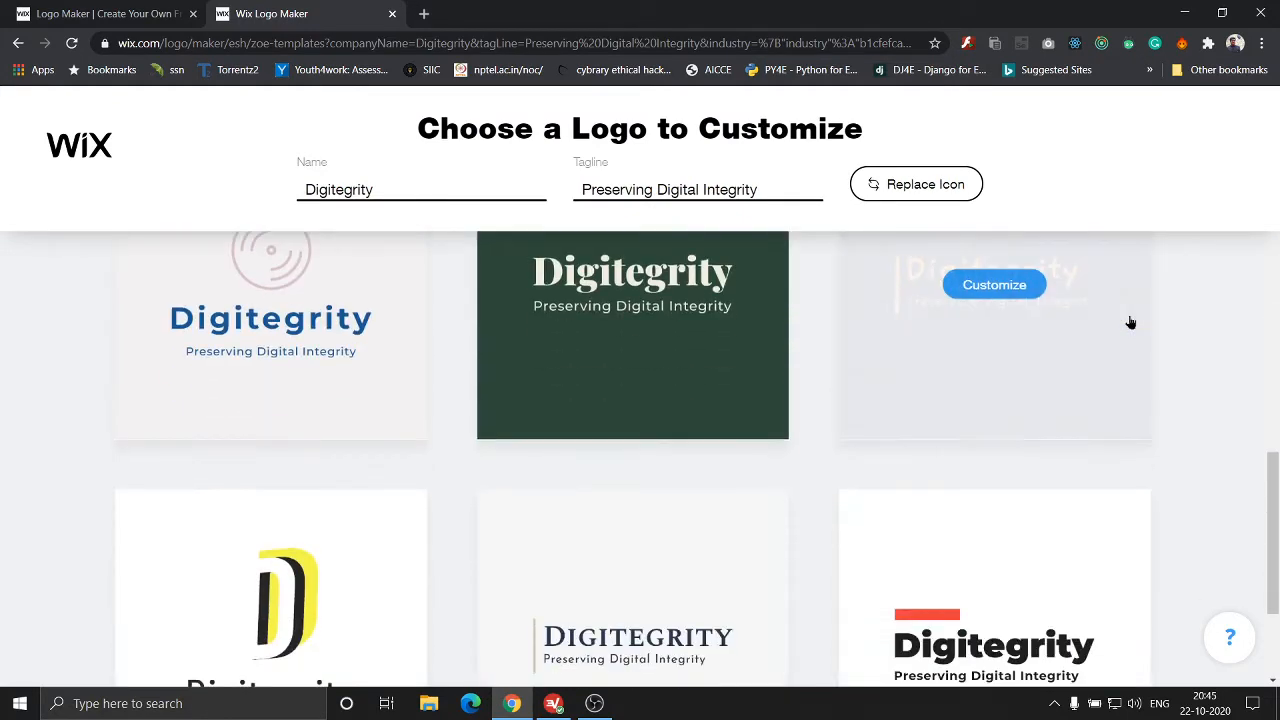
scroll(1130, 322, down, 2)
click(636, 640)
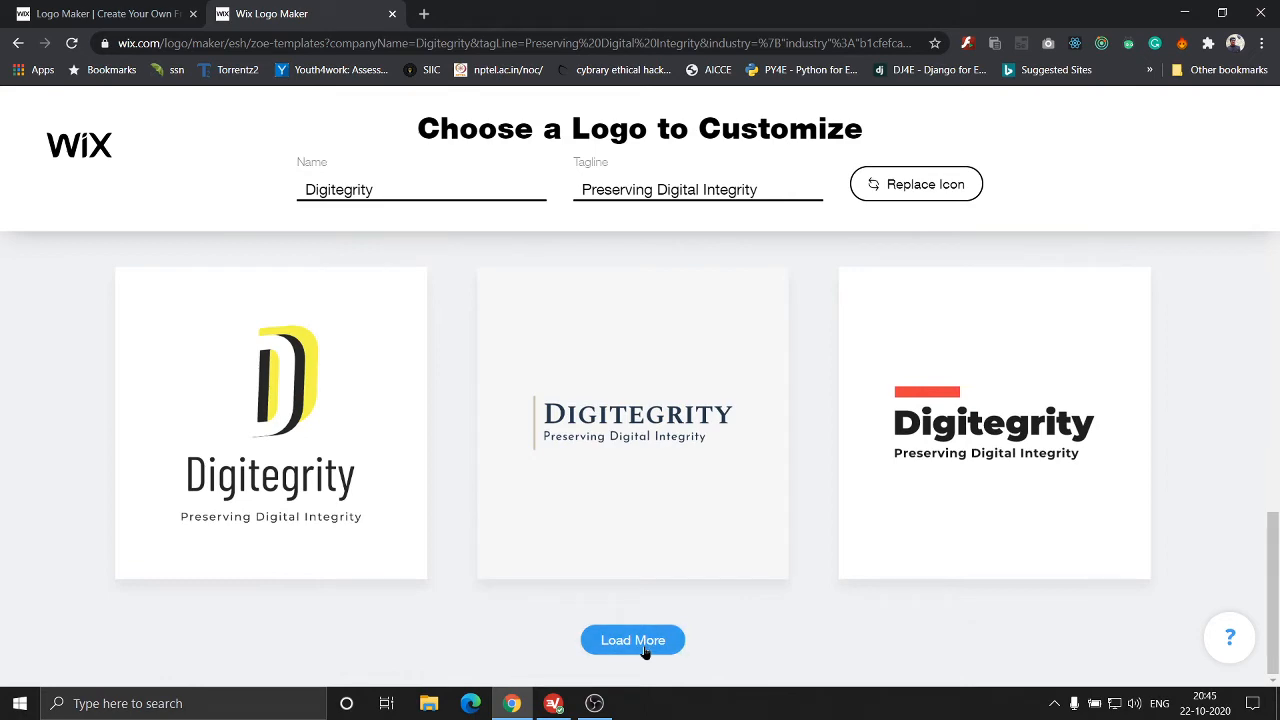
scroll(770, 598, down, 1)
scroll(770, 598, down, 4)
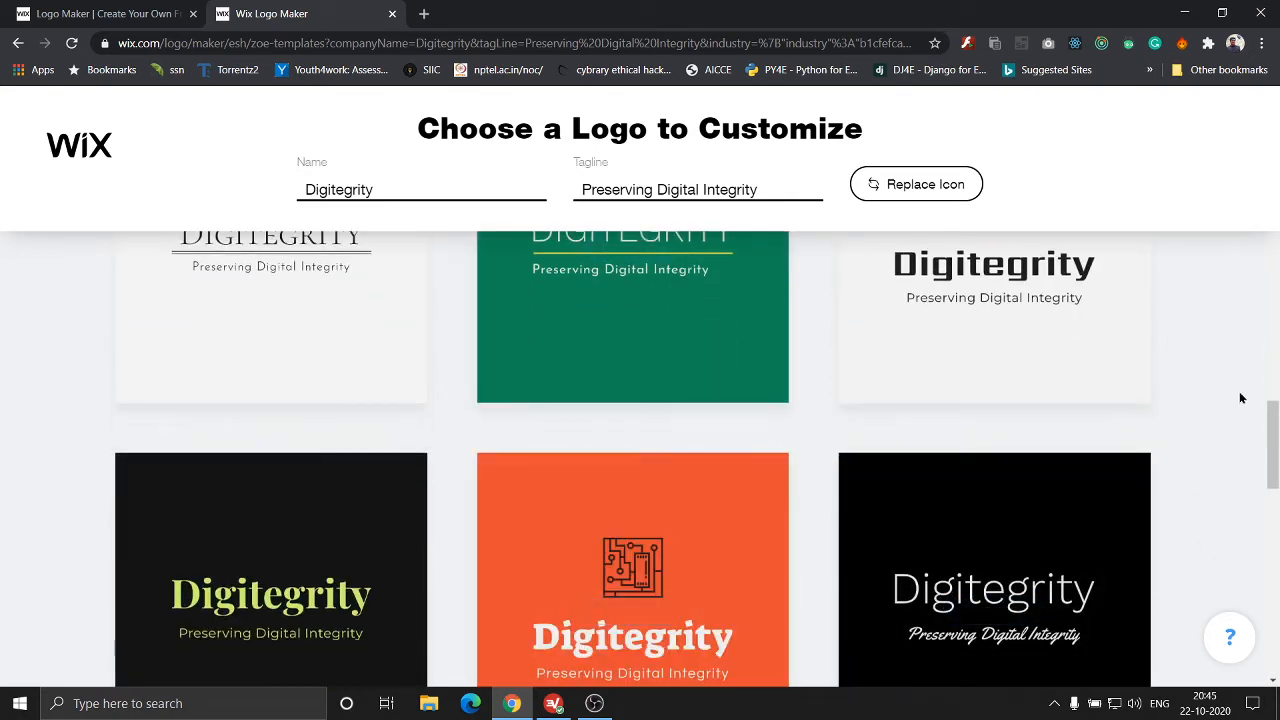
scroll(1214, 415, down, 2)
scroll(1216, 422, up, 8)
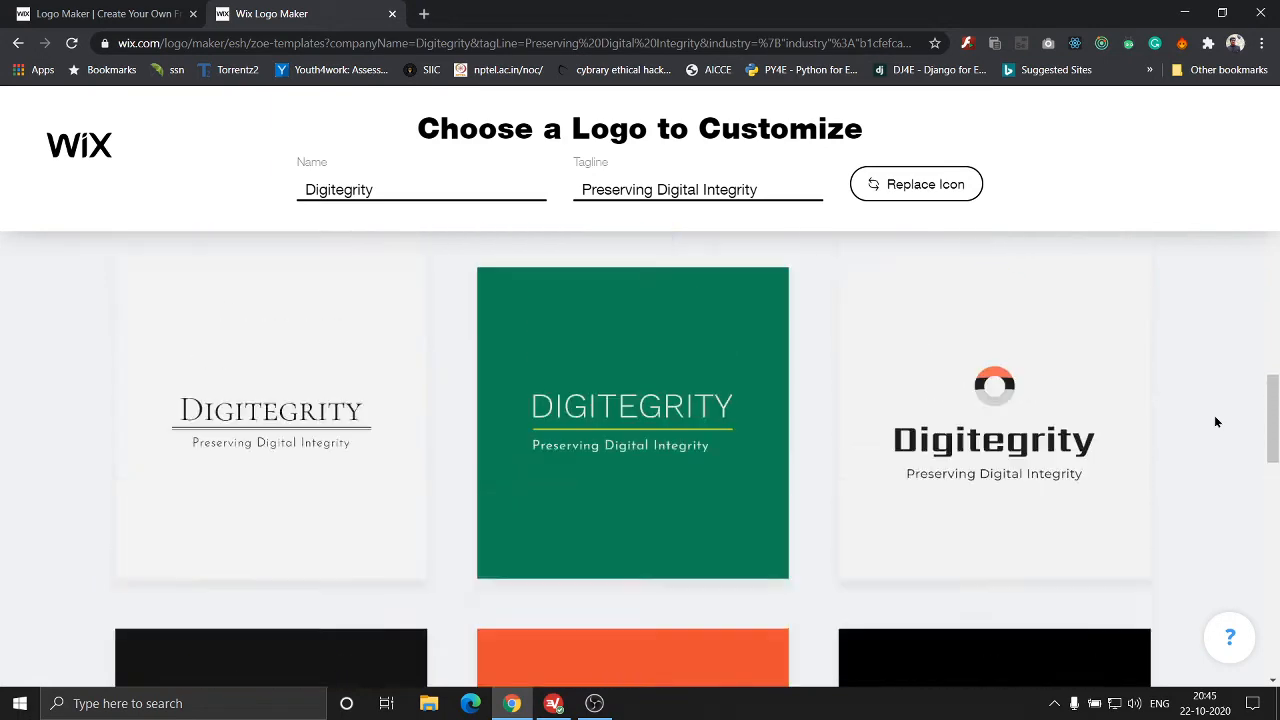
- Choose the light Digitegrity design with the blue and green diamond icon and vertical divider to customize
scroll(1216, 422, up, 2)
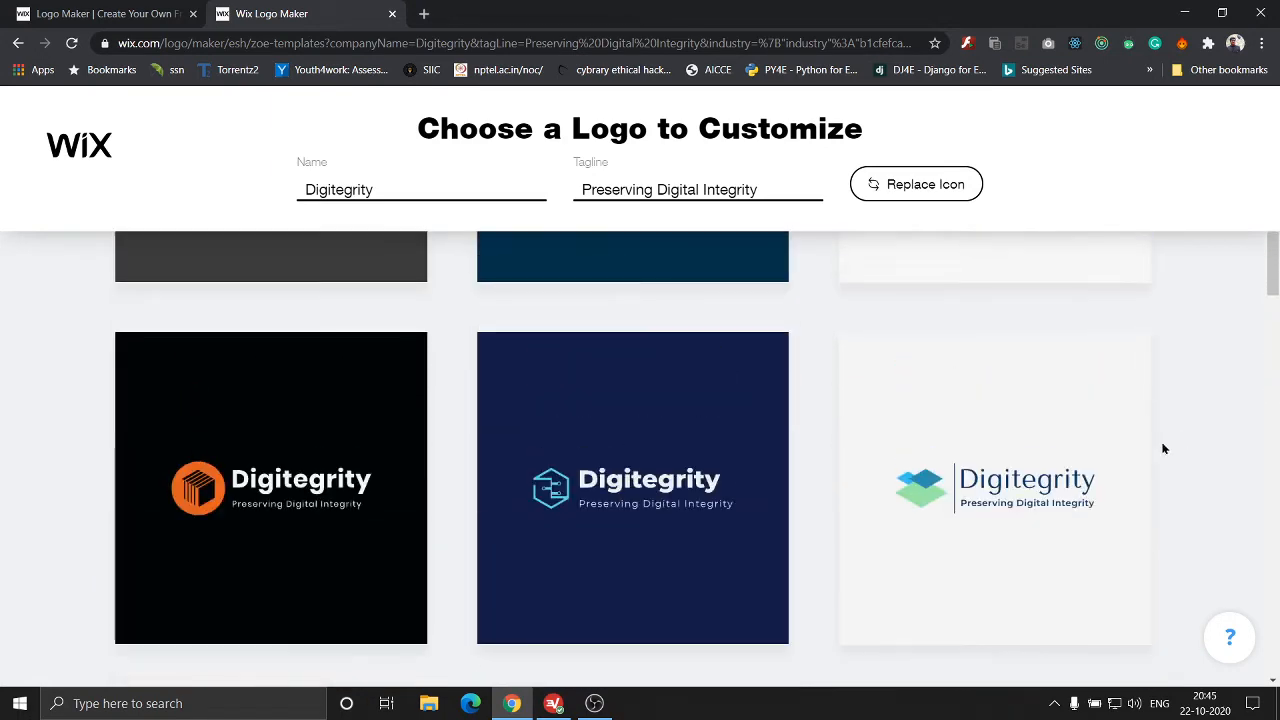
scroll(986, 490, up, 1)
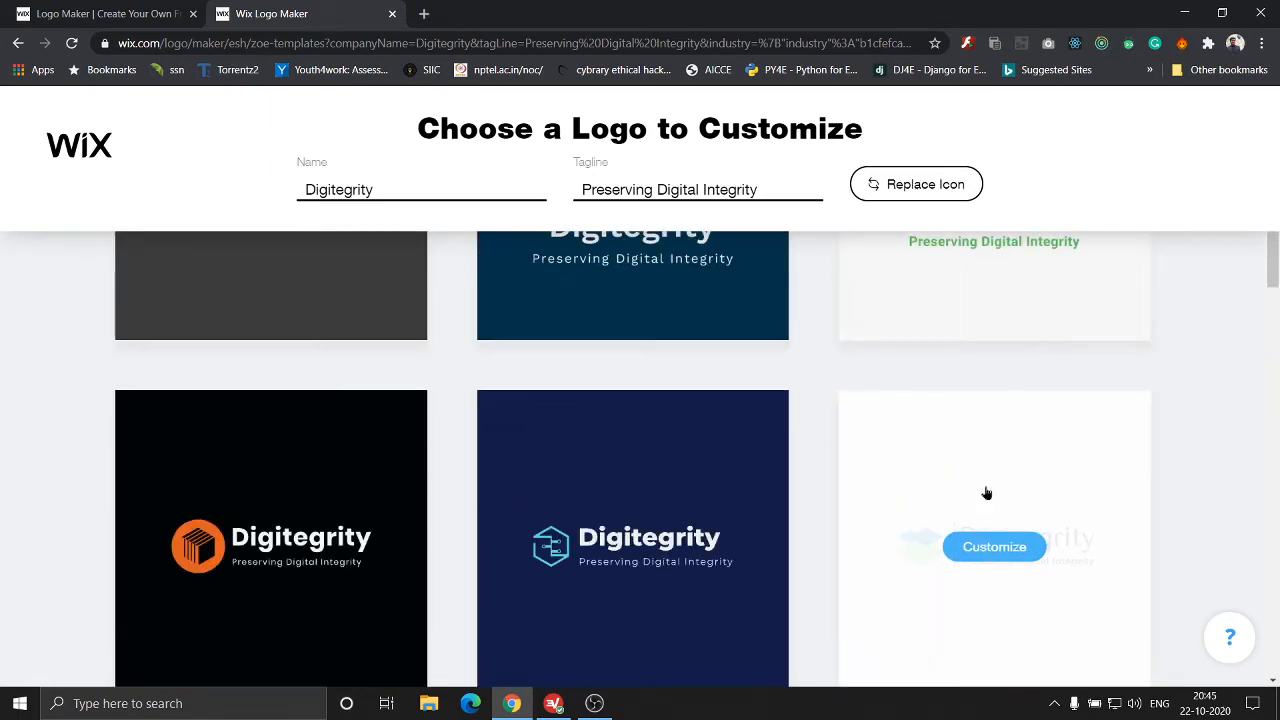
click(994, 550)
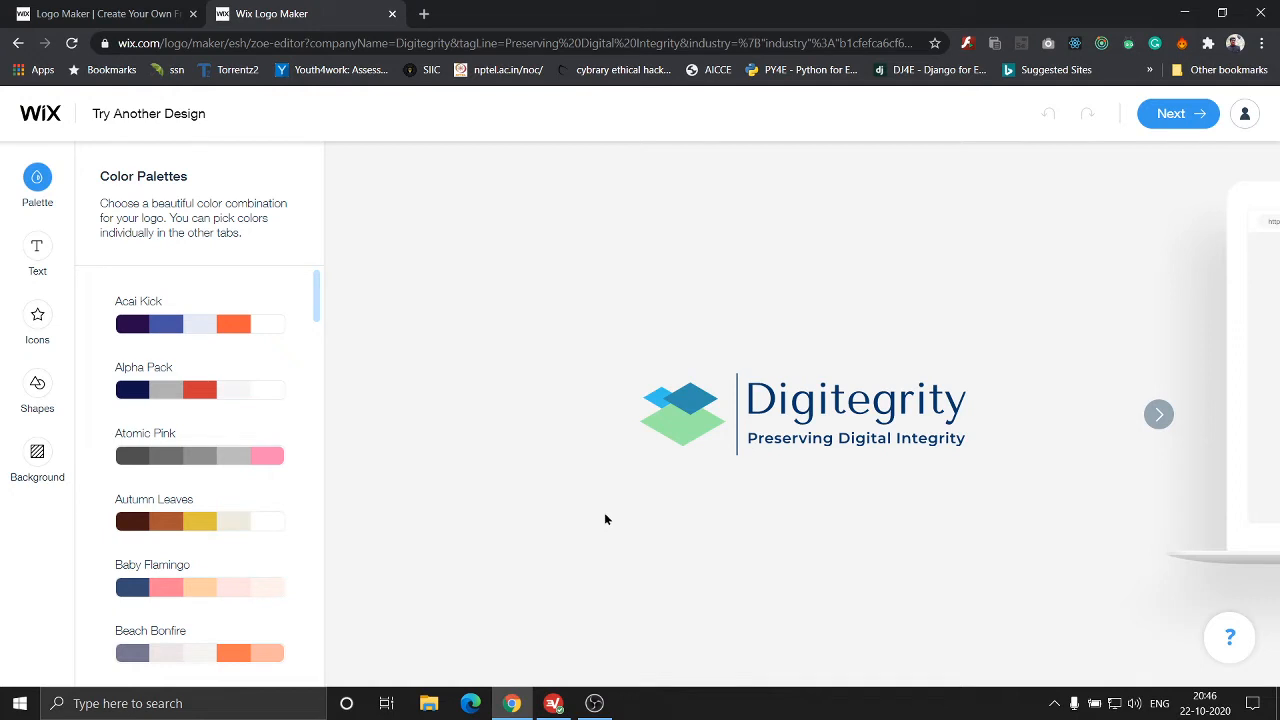
- Open the tagline text "Preserving Digital Integrity" for customizing
click(43, 264)
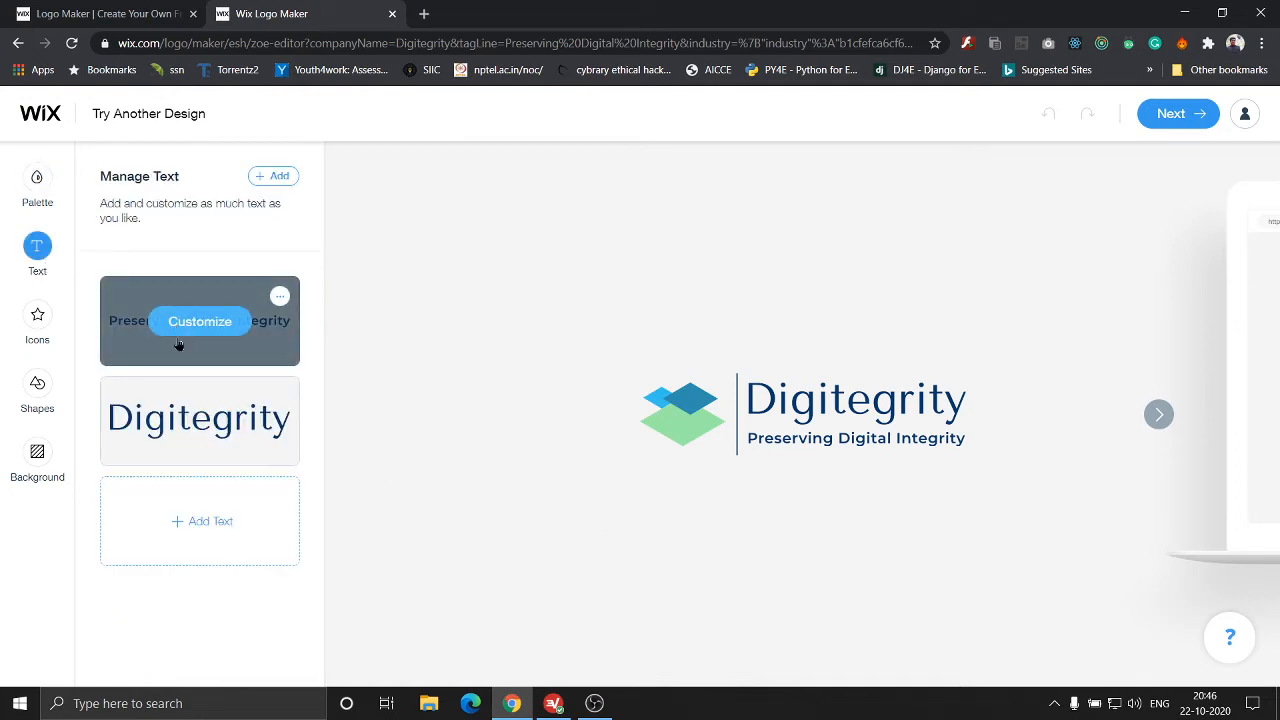
click(197, 324)
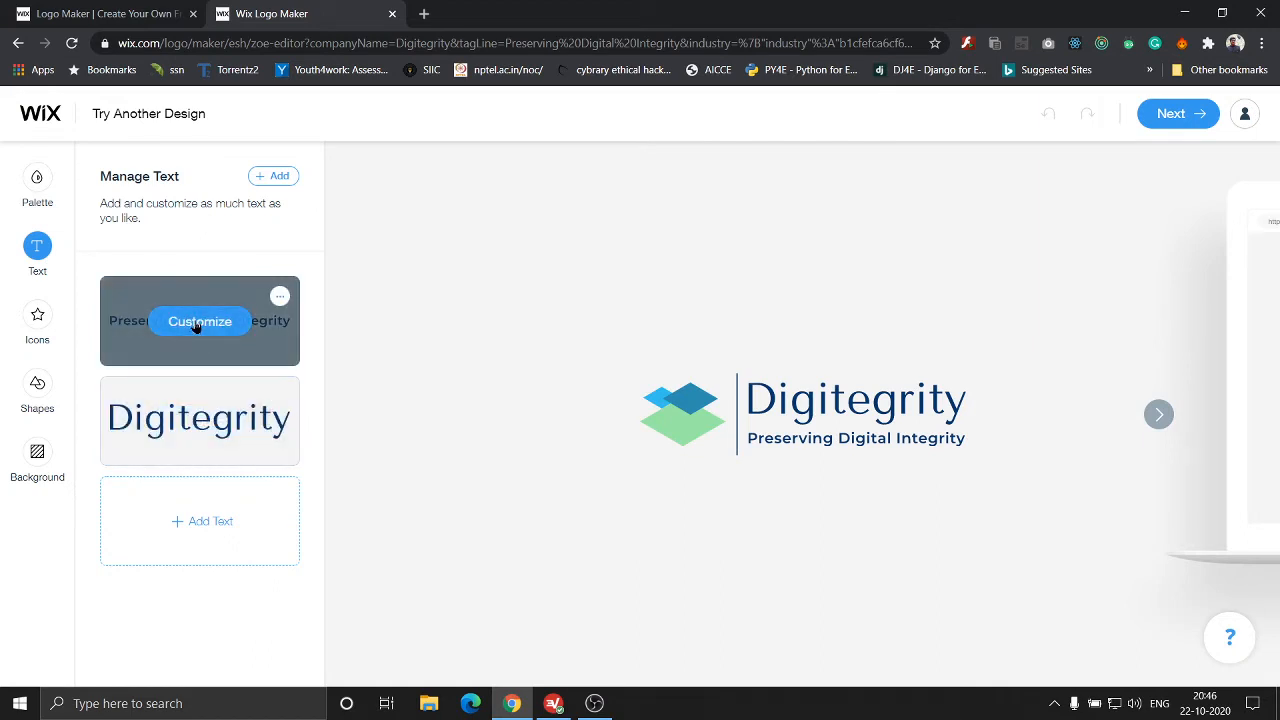
scroll(187, 542, down, 1)
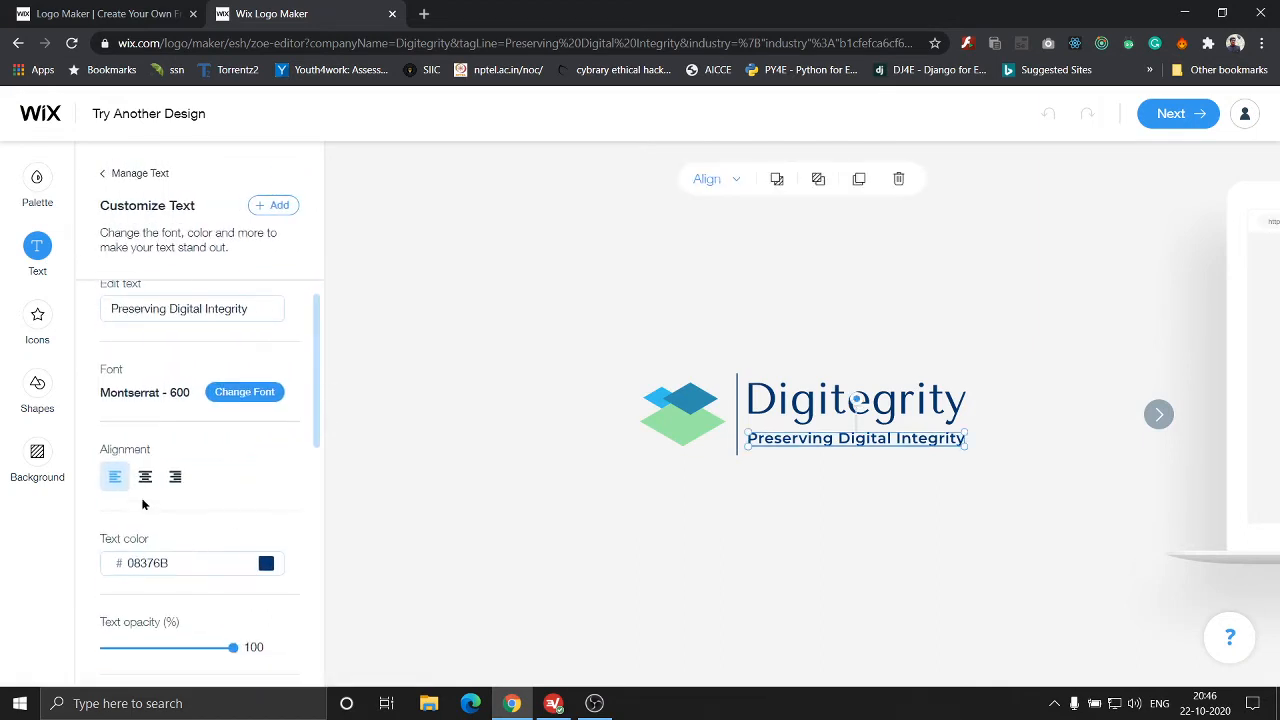
- Try centre and right alignment on the tagline, and set it back to left alignment
click(145, 477)
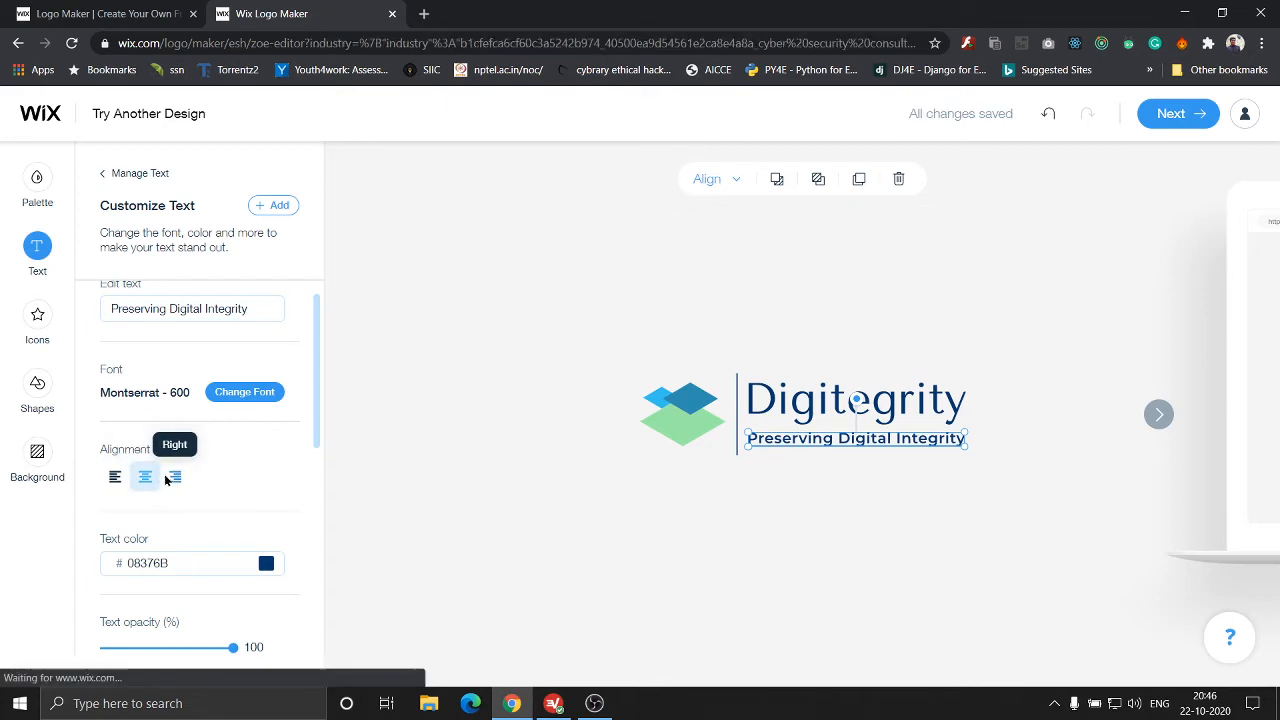
click(175, 477)
click(115, 477)
- Change the tagline's text color to #08086B and lower its text opacity to 49%
scroll(229, 509, down, 2)
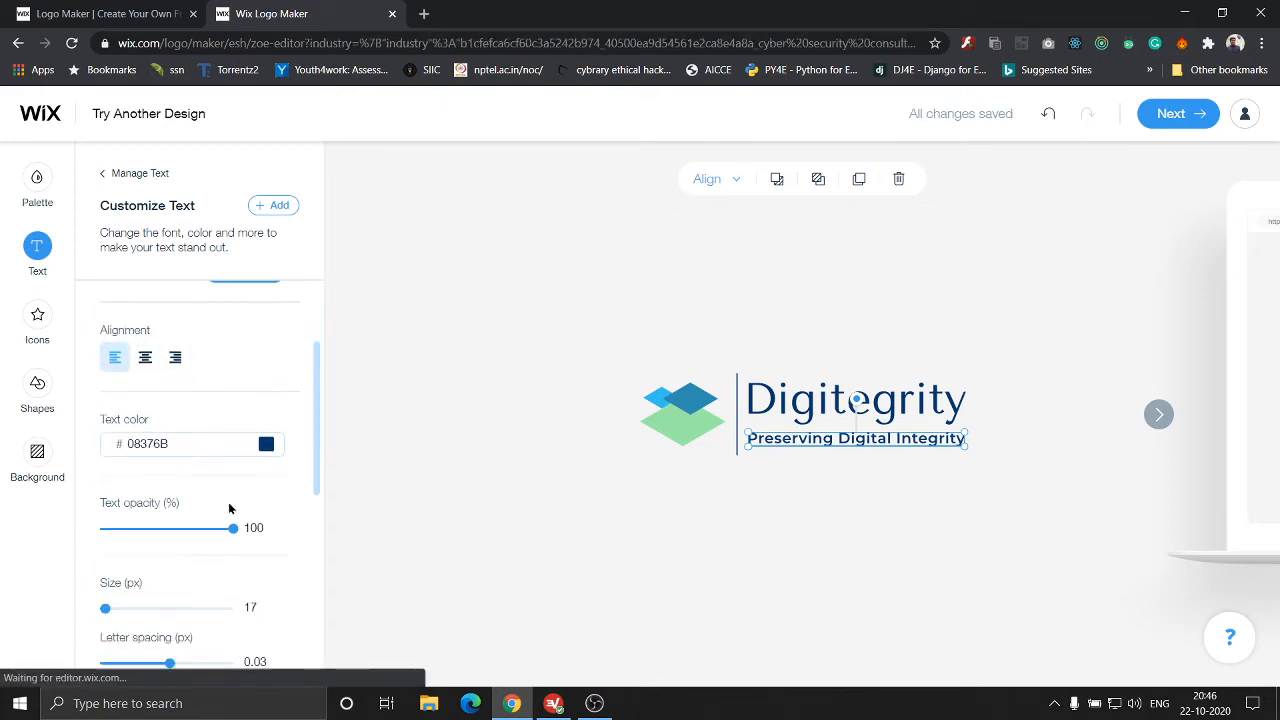
click(267, 444)
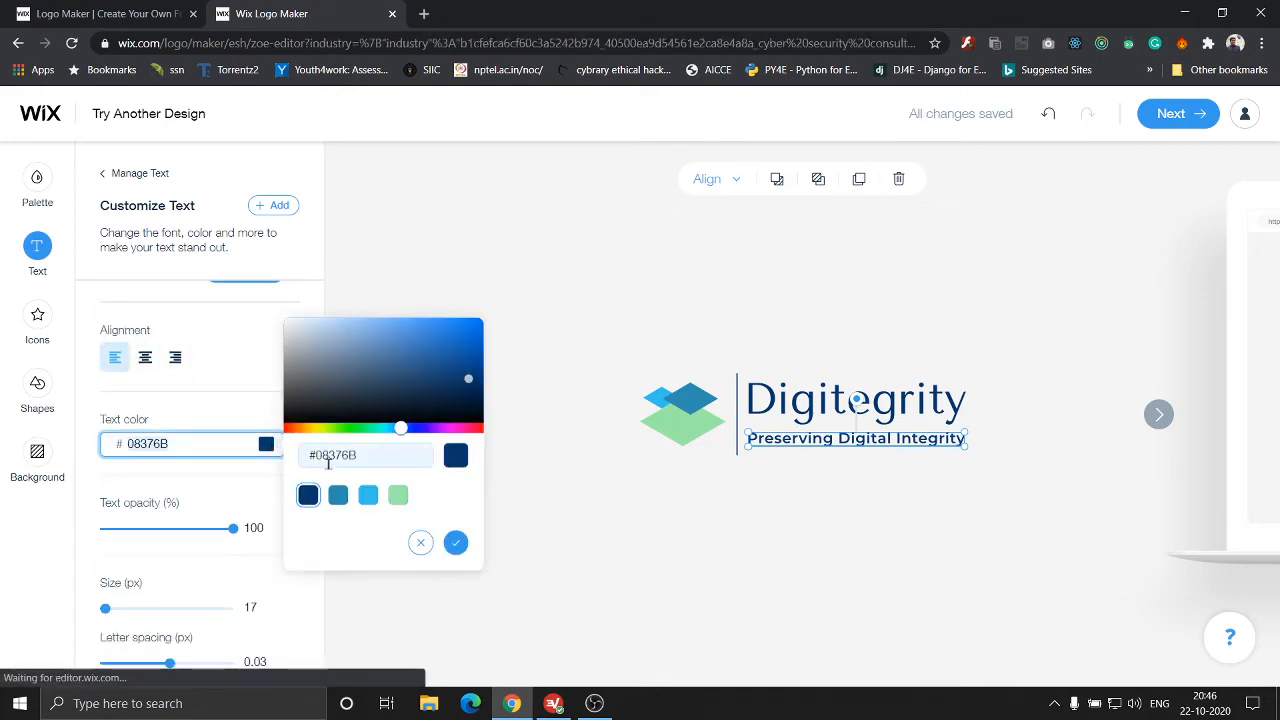
drag(404, 430, 418, 431)
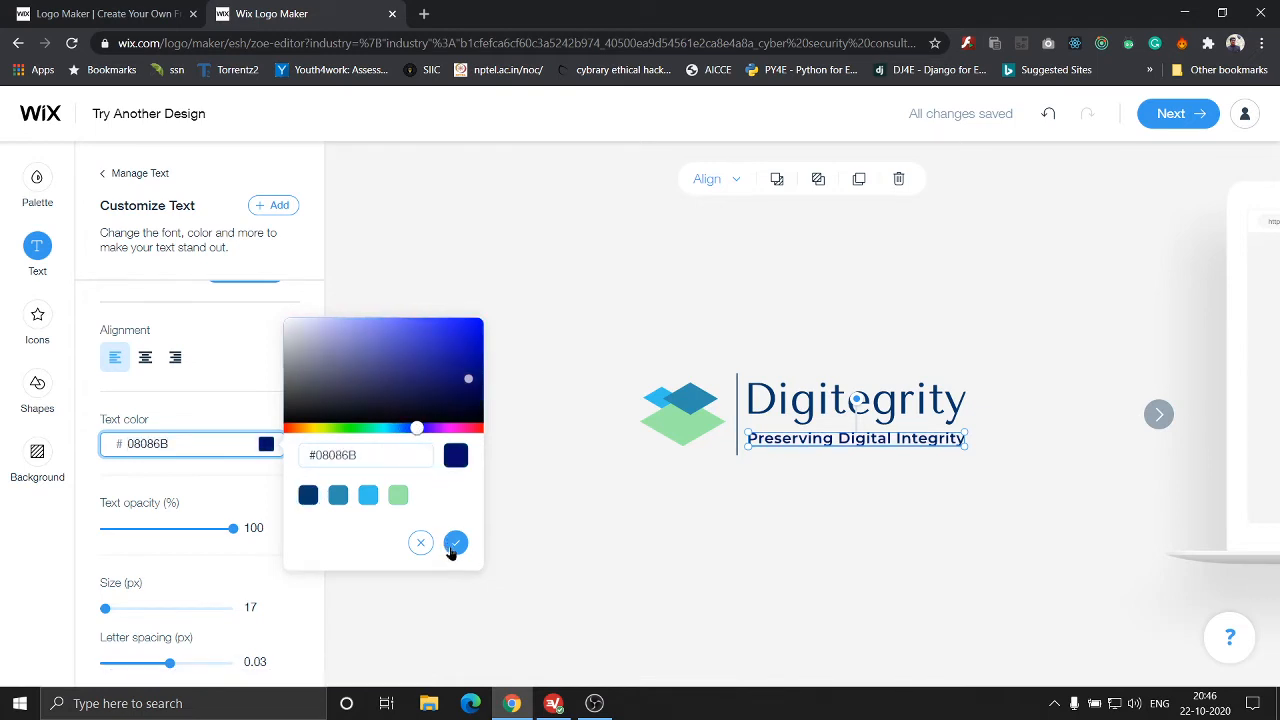
click(452, 546)
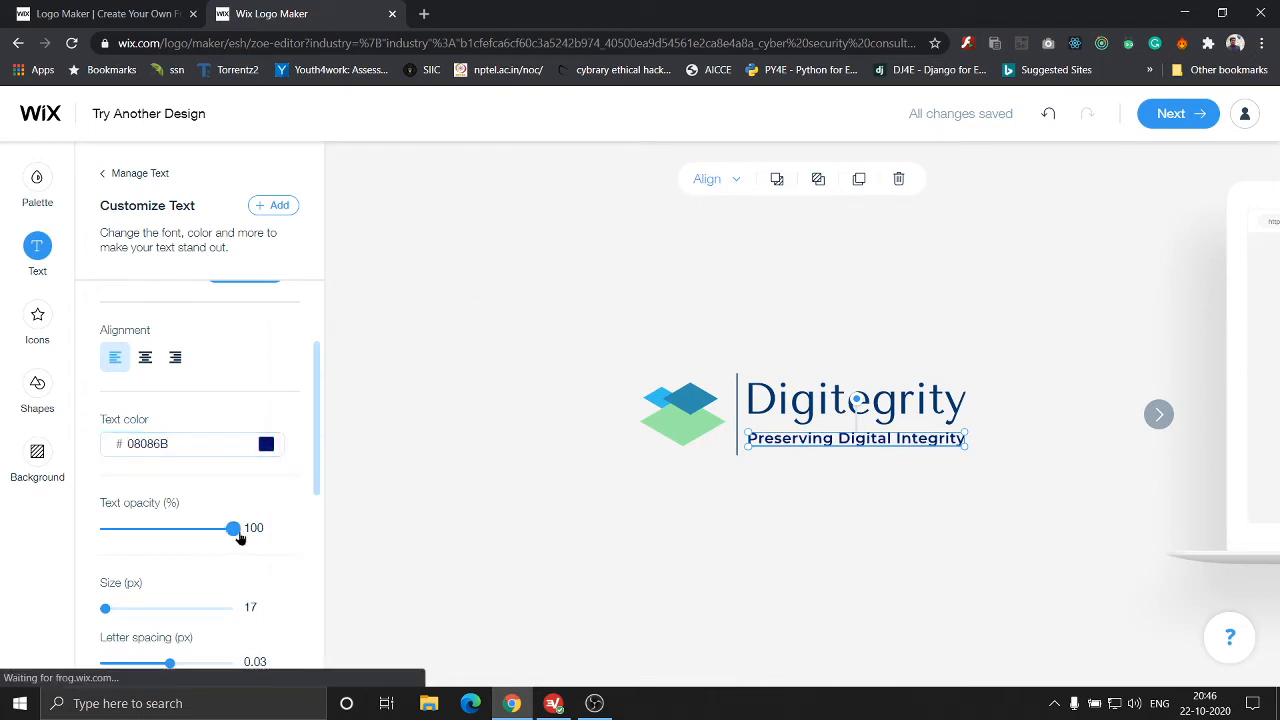
drag(235, 528, 159, 530)
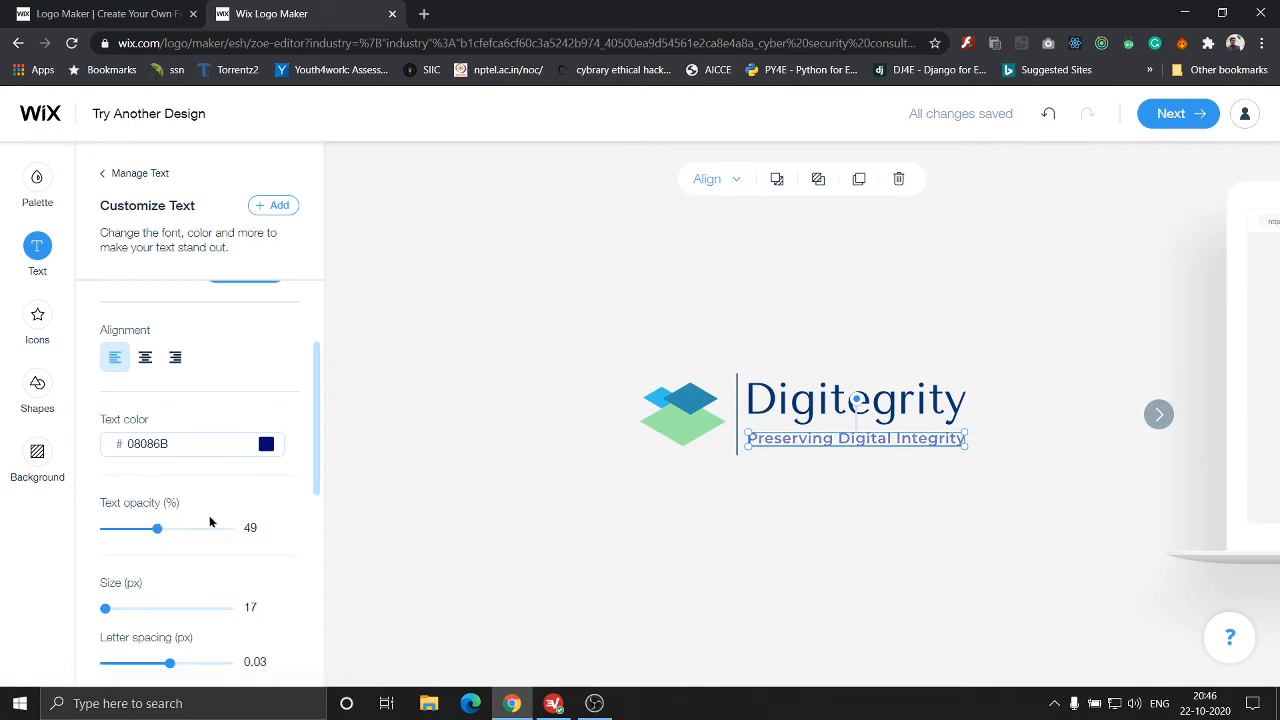
- Set the tagline's size to 20 px and its letter spacing to 0 px
scroll(255, 525, down, 1)
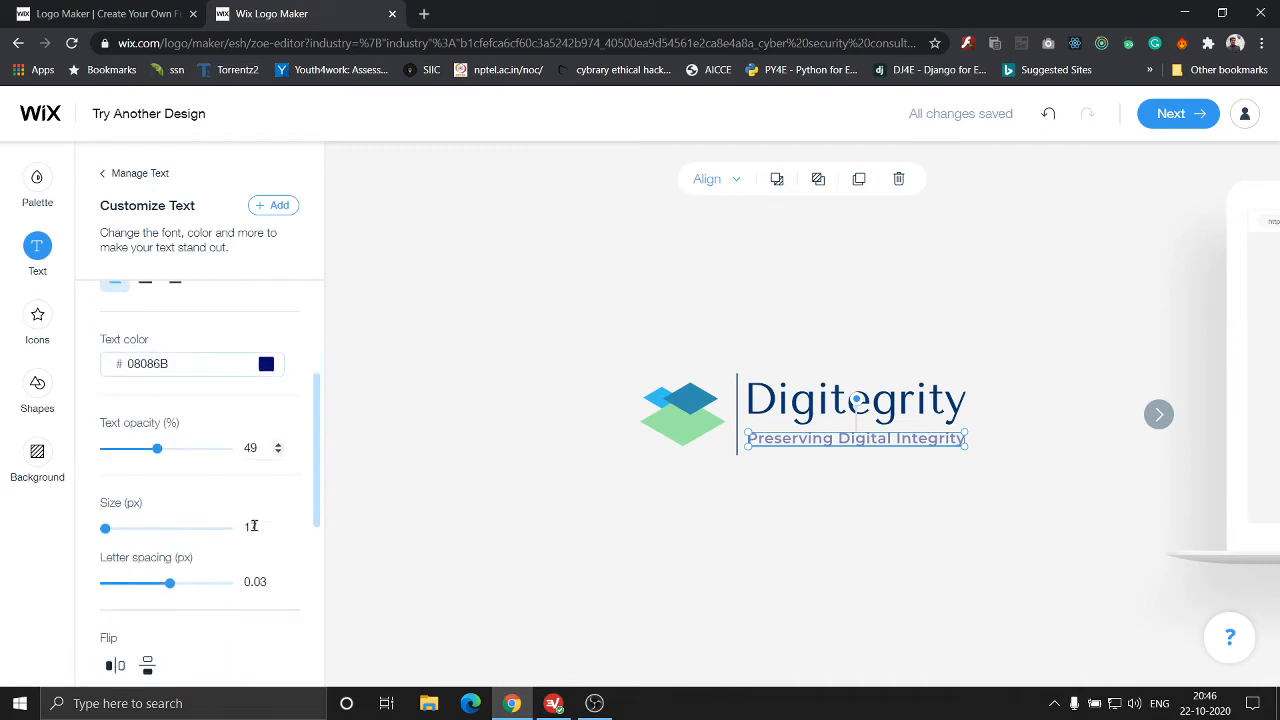
drag(105, 535, 107, 536)
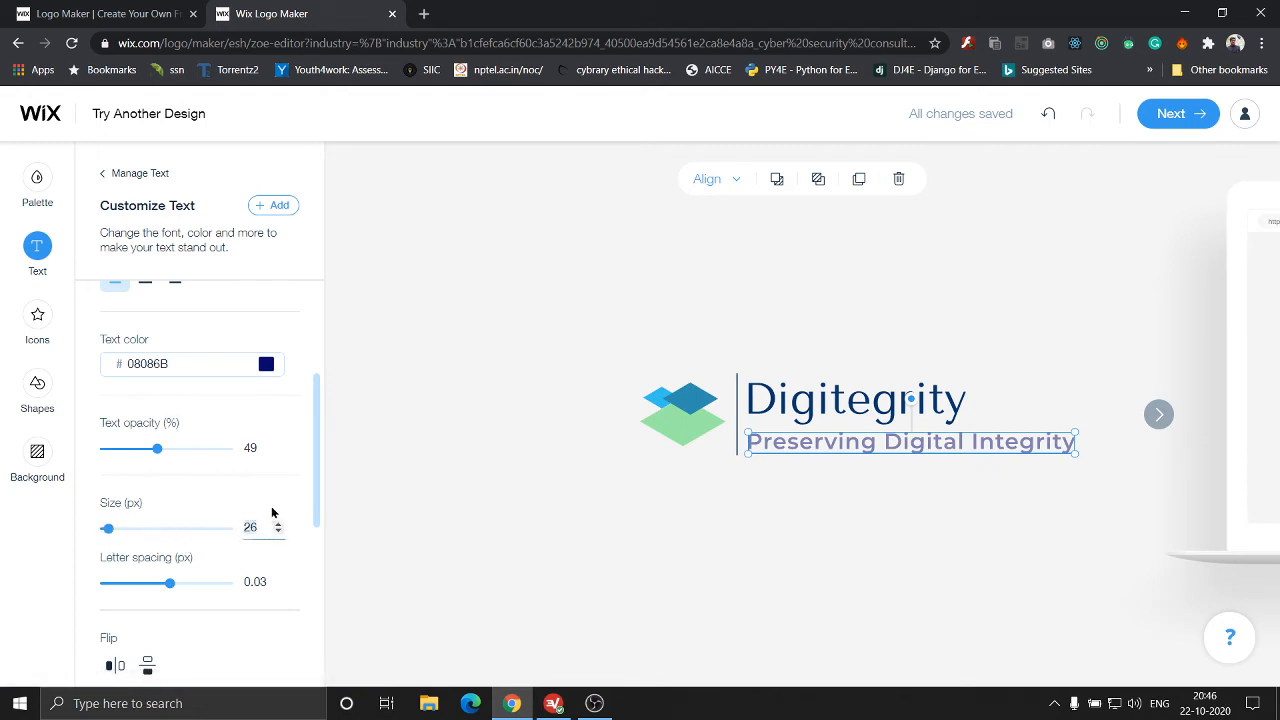
text(2)
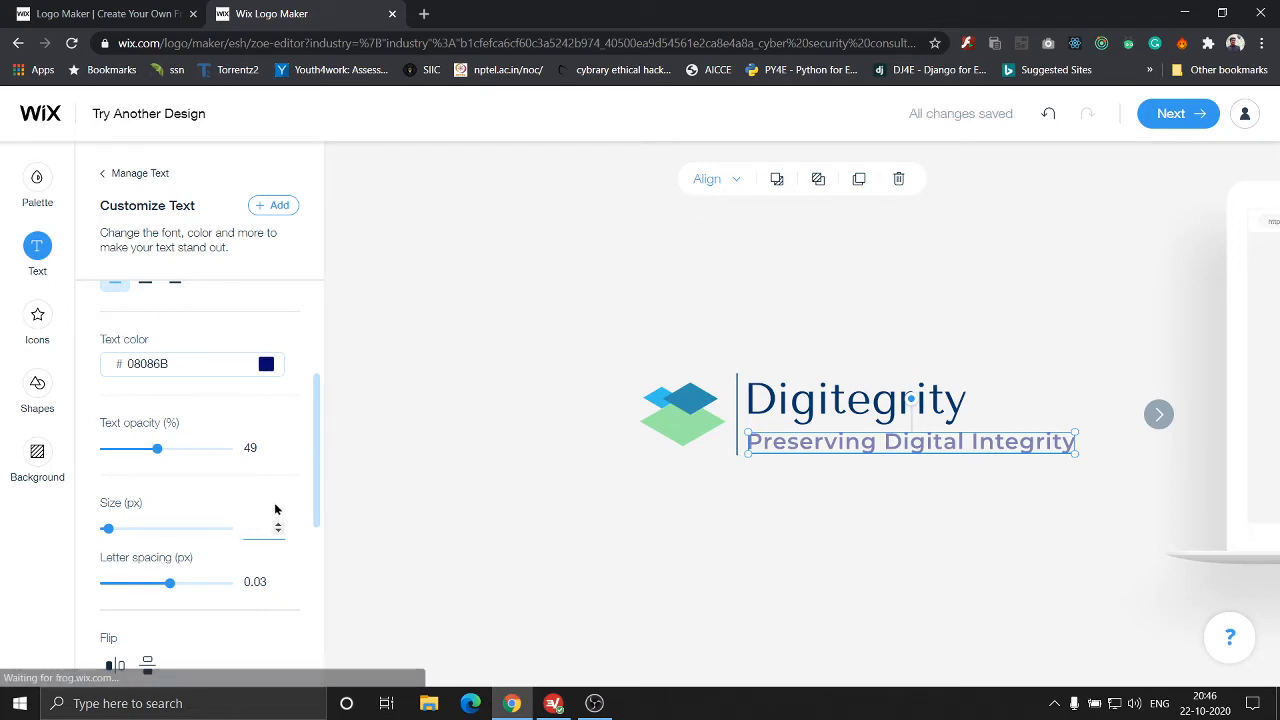
text(4)
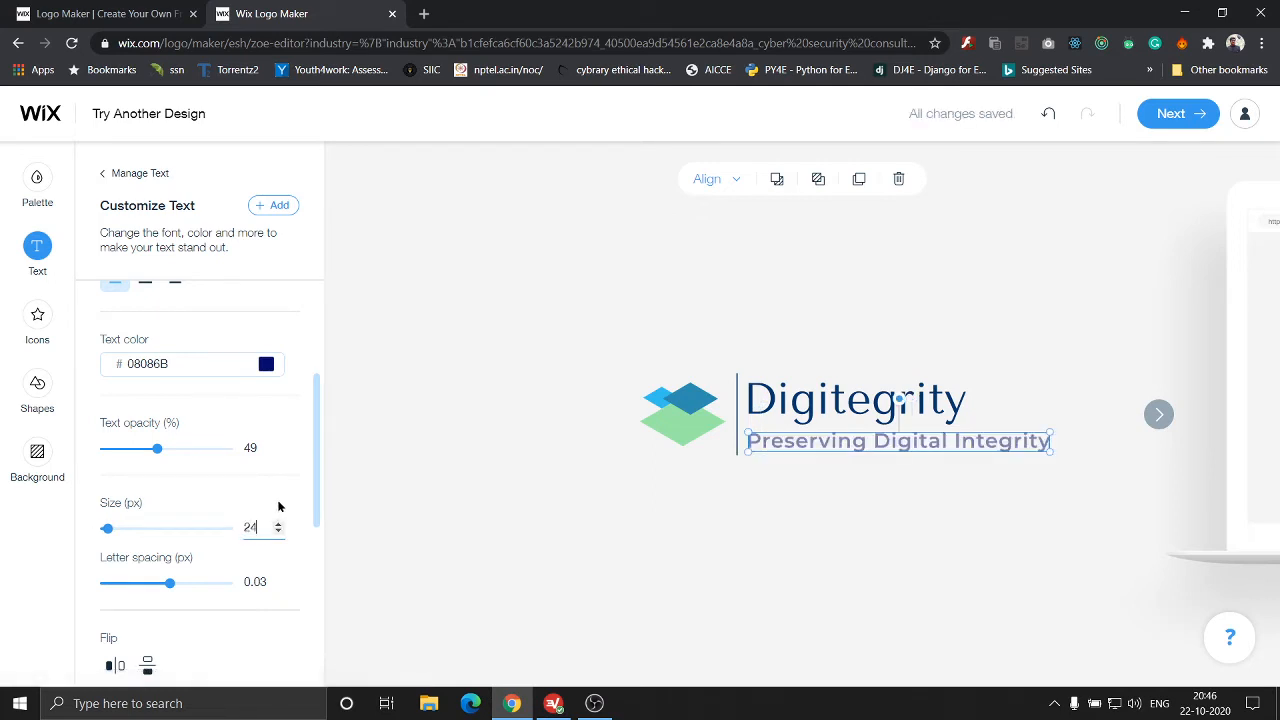
key(BackSpace)
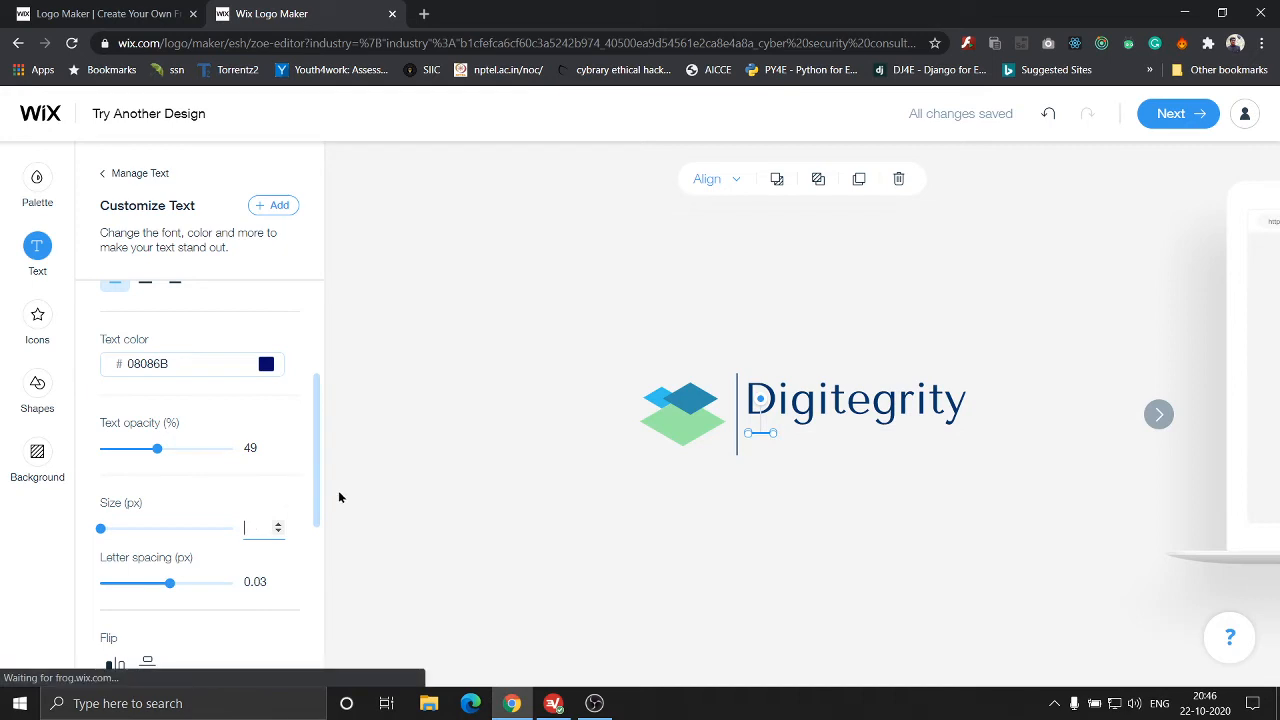
text(0)
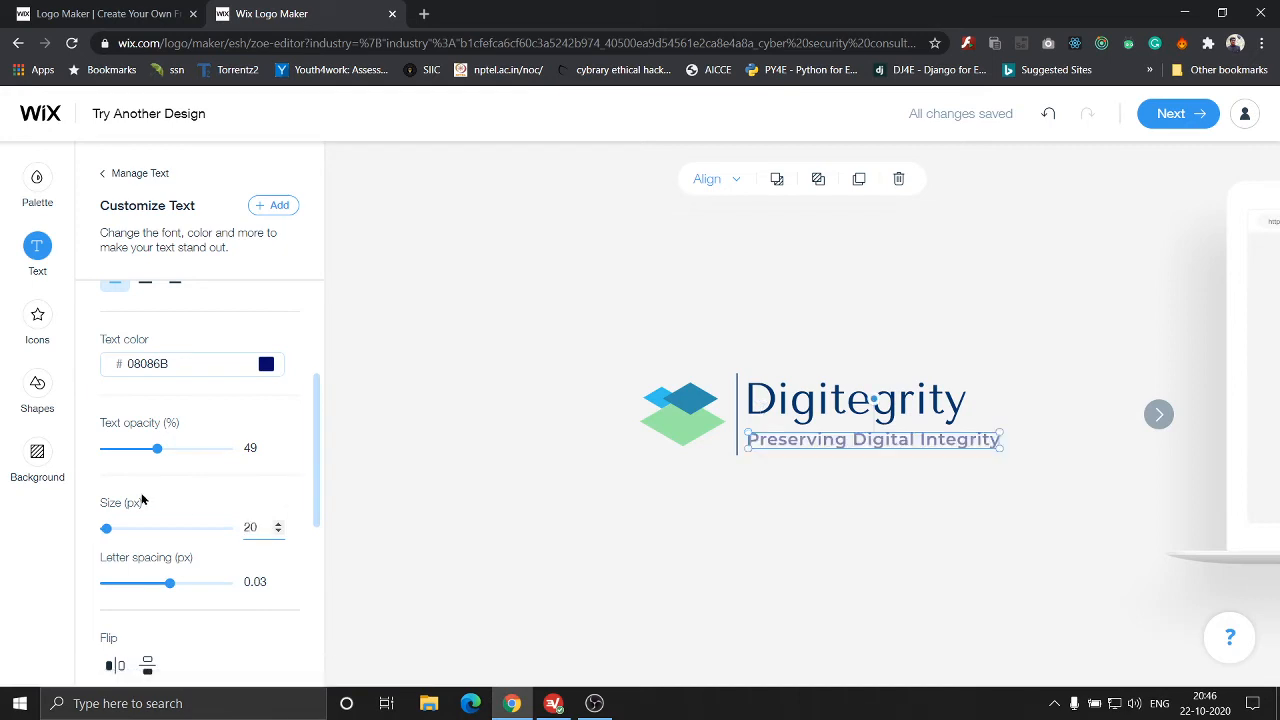
scroll(145, 502, down, 1)
drag(167, 476, 167, 482)
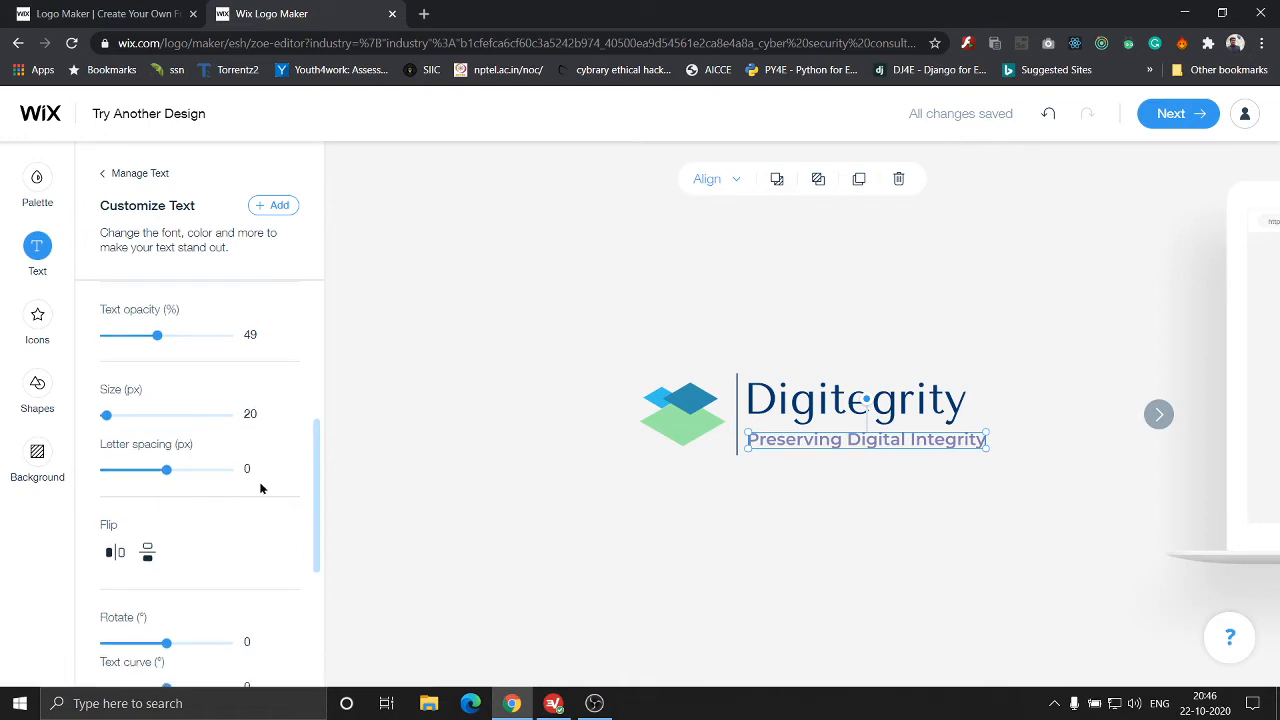
scroll(260, 488, down, 2)
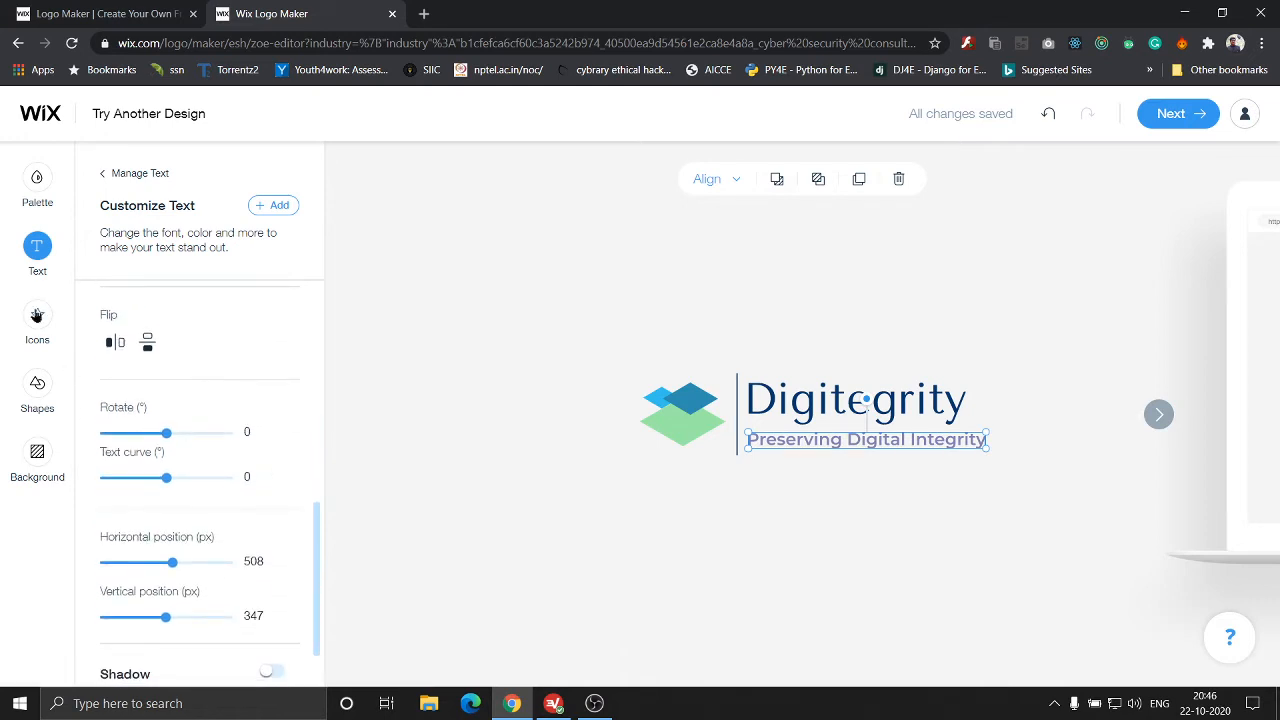
- Change the icon's green second color to the light cyan #9AE9EB
click(37, 315)
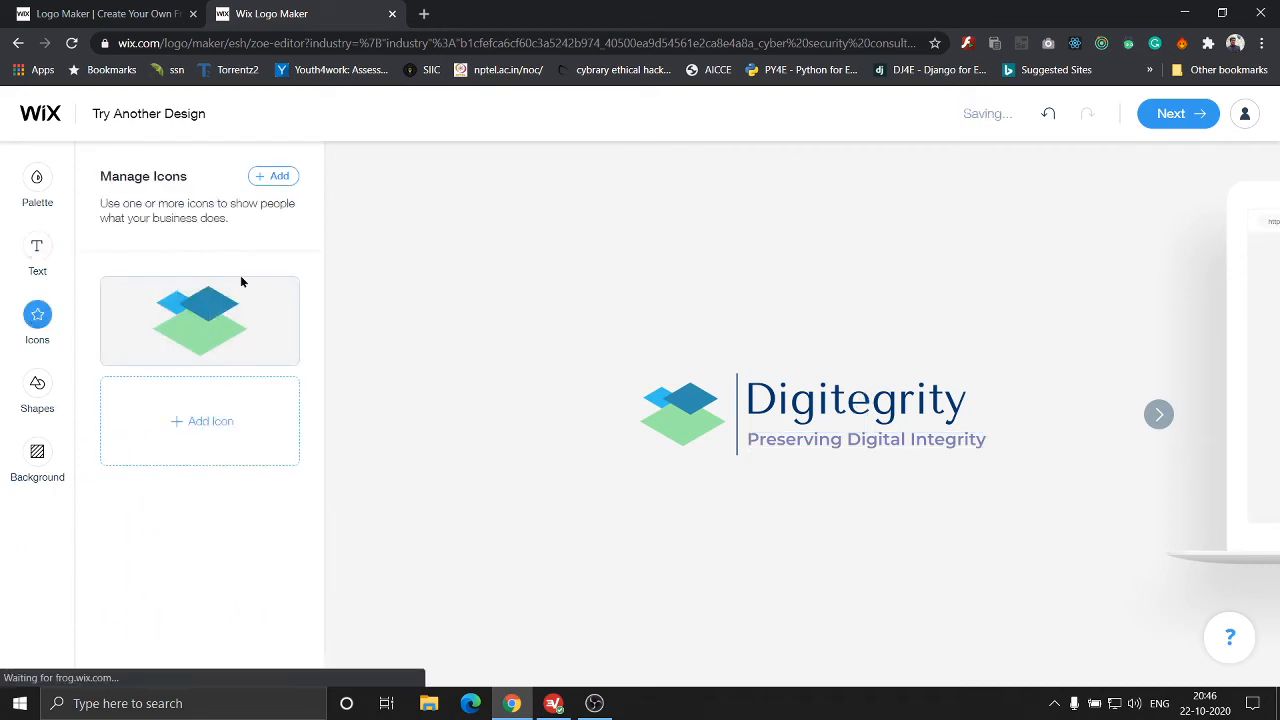
click(200, 318)
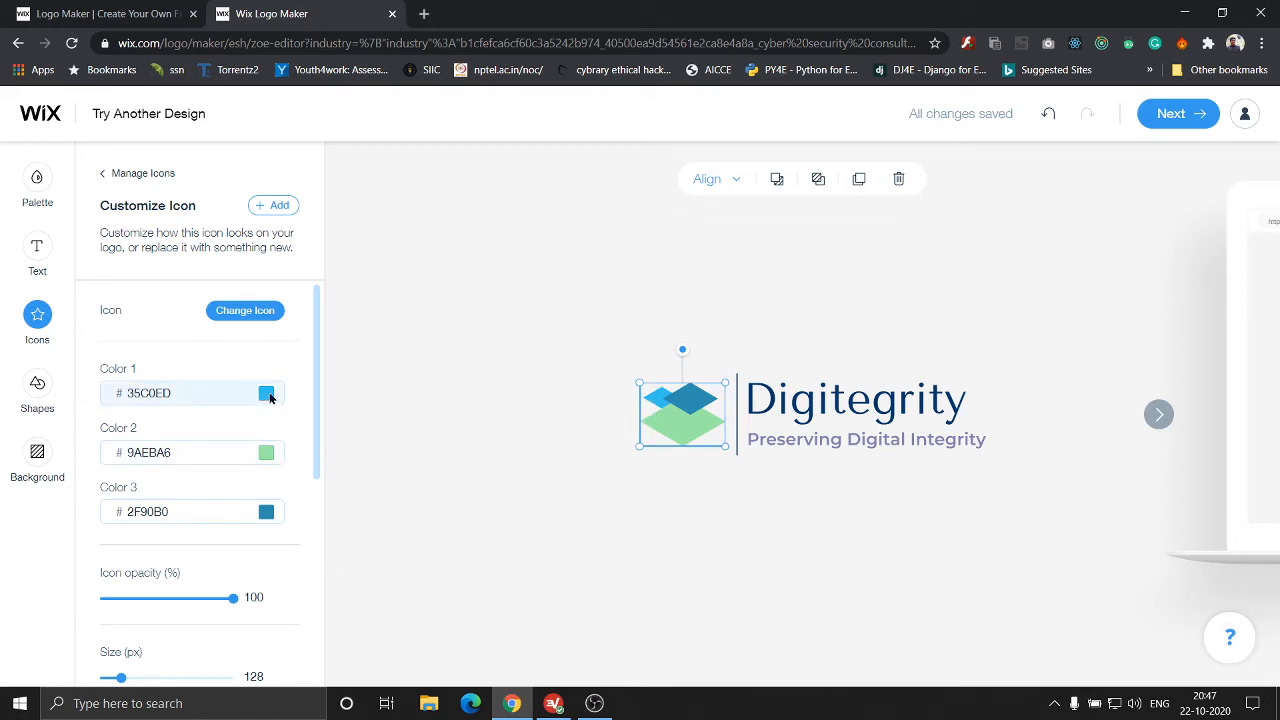
click(268, 455)
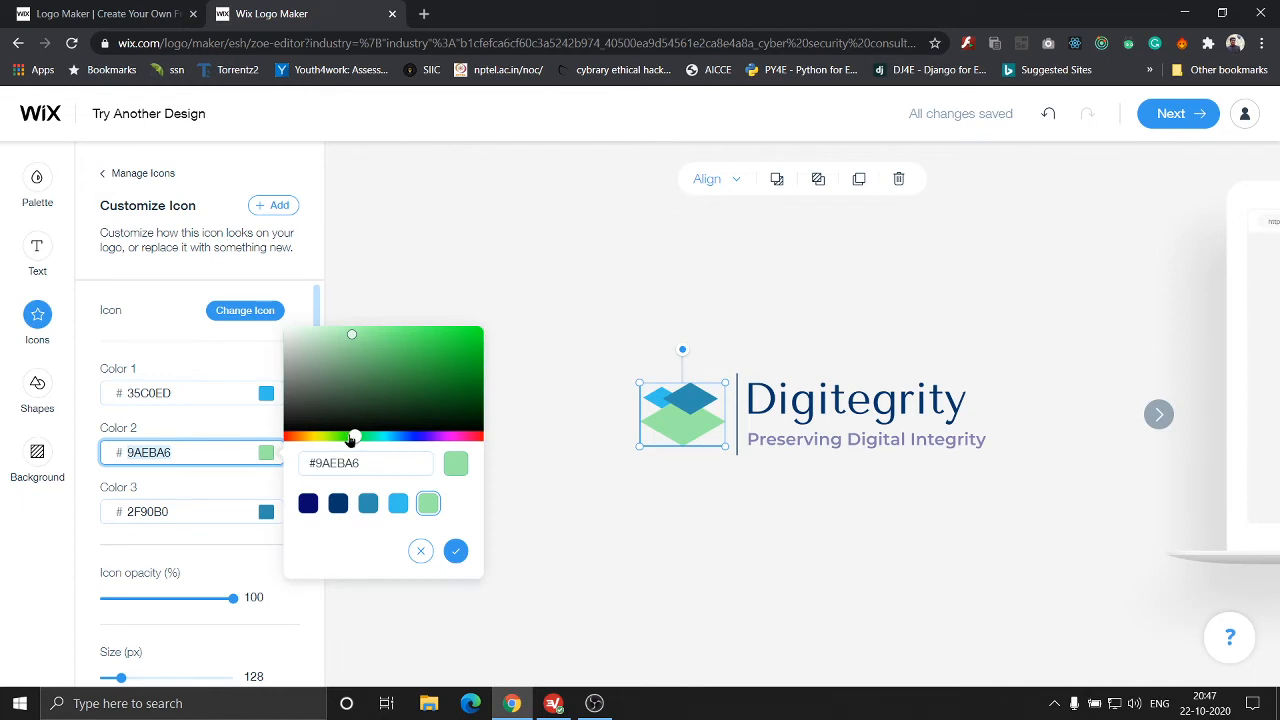
drag(356, 440, 384, 440)
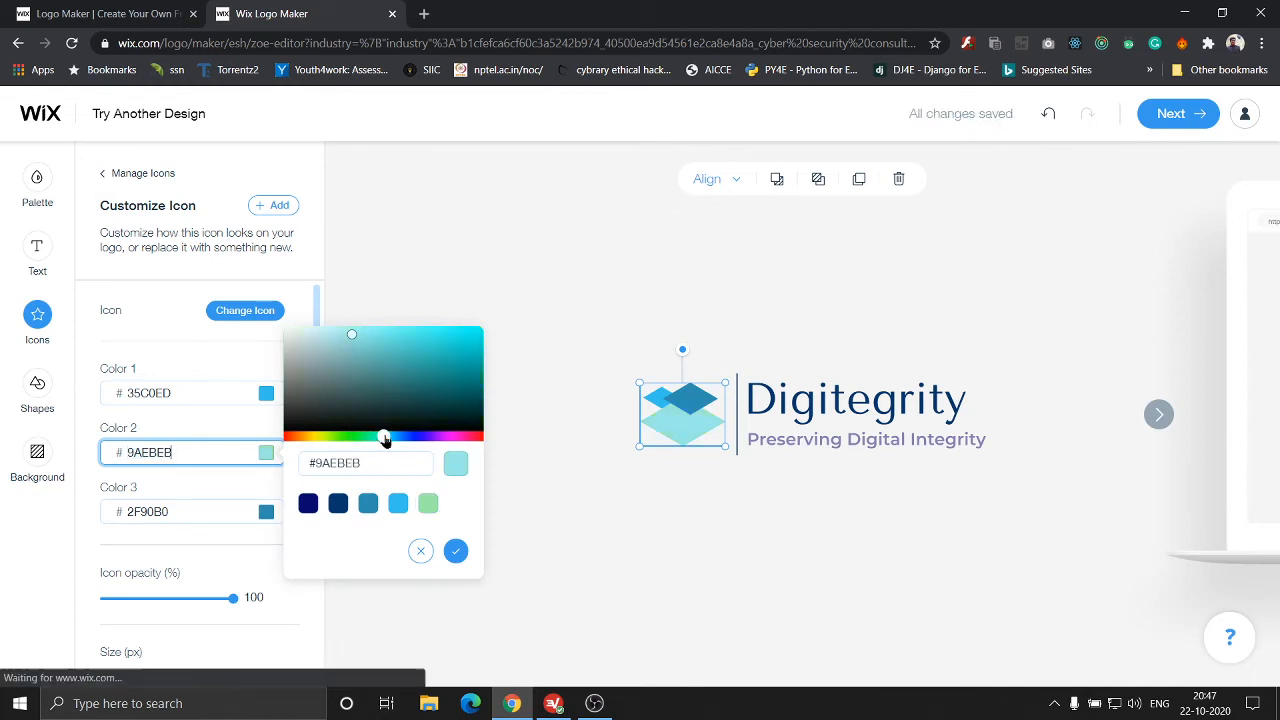
click(455, 553)
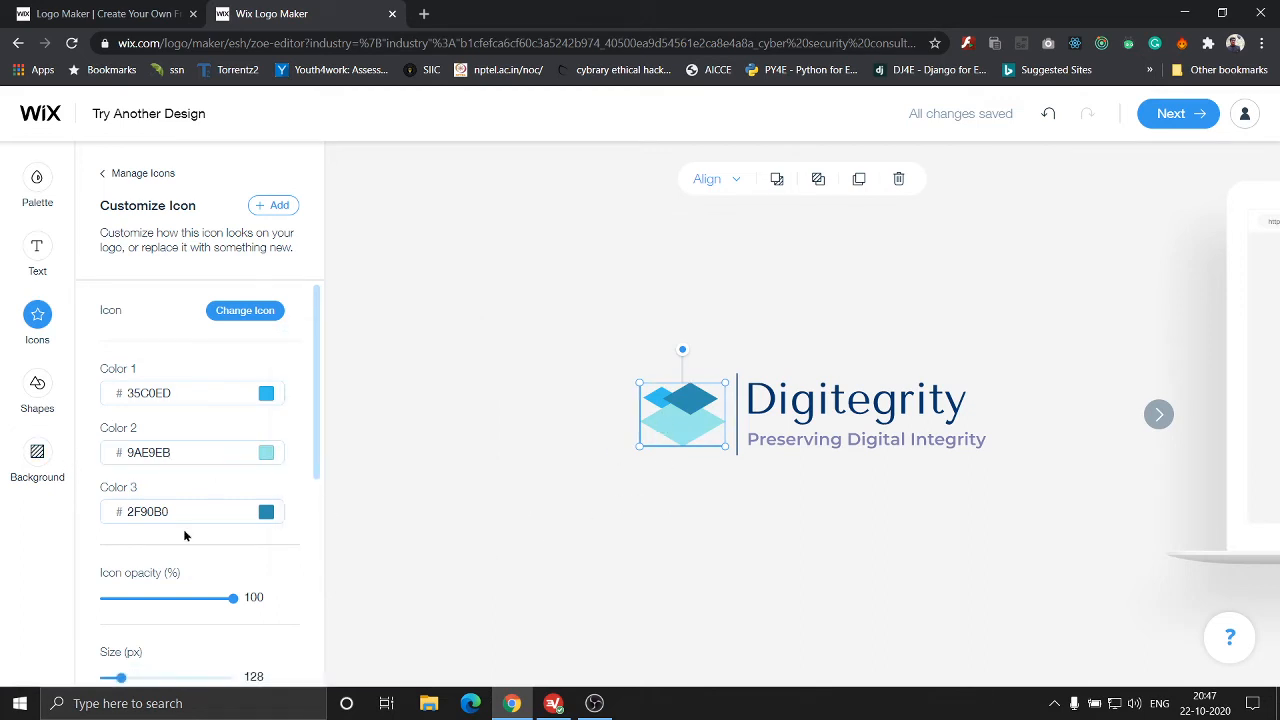
- Reduce the diamond icon's size to 121 px
scroll(184, 536, down, 2)
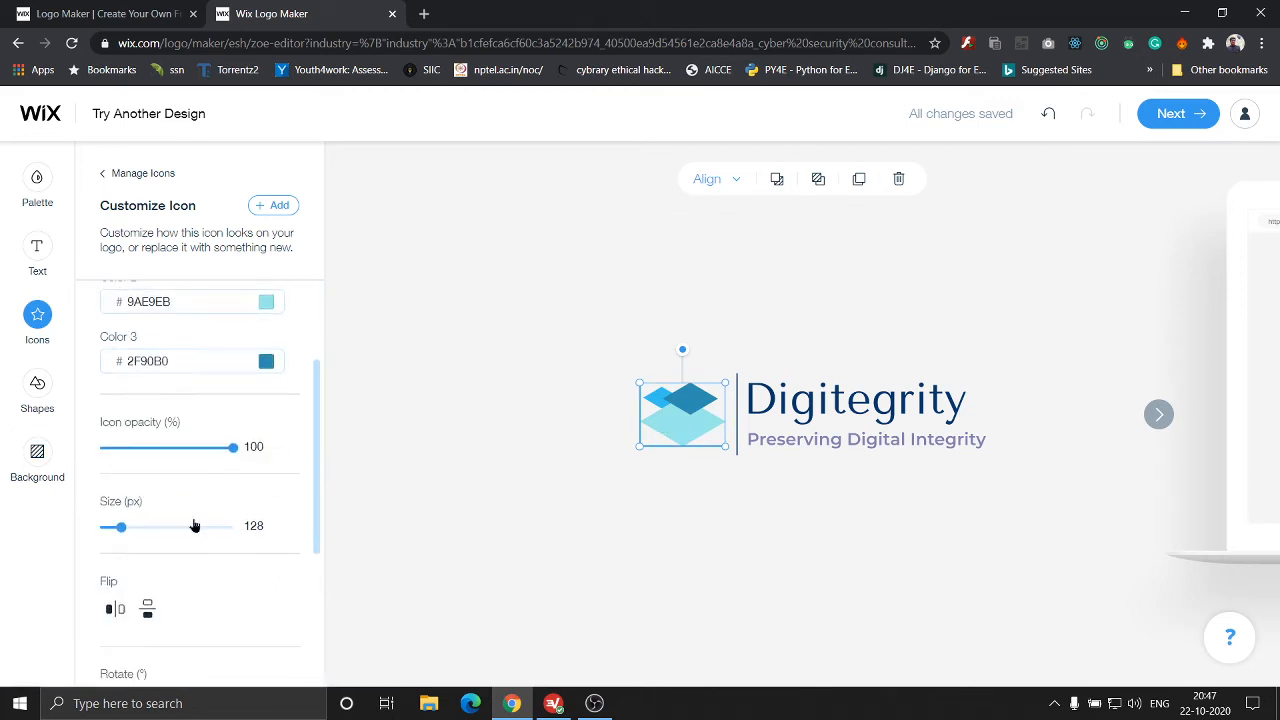
click(119, 529)
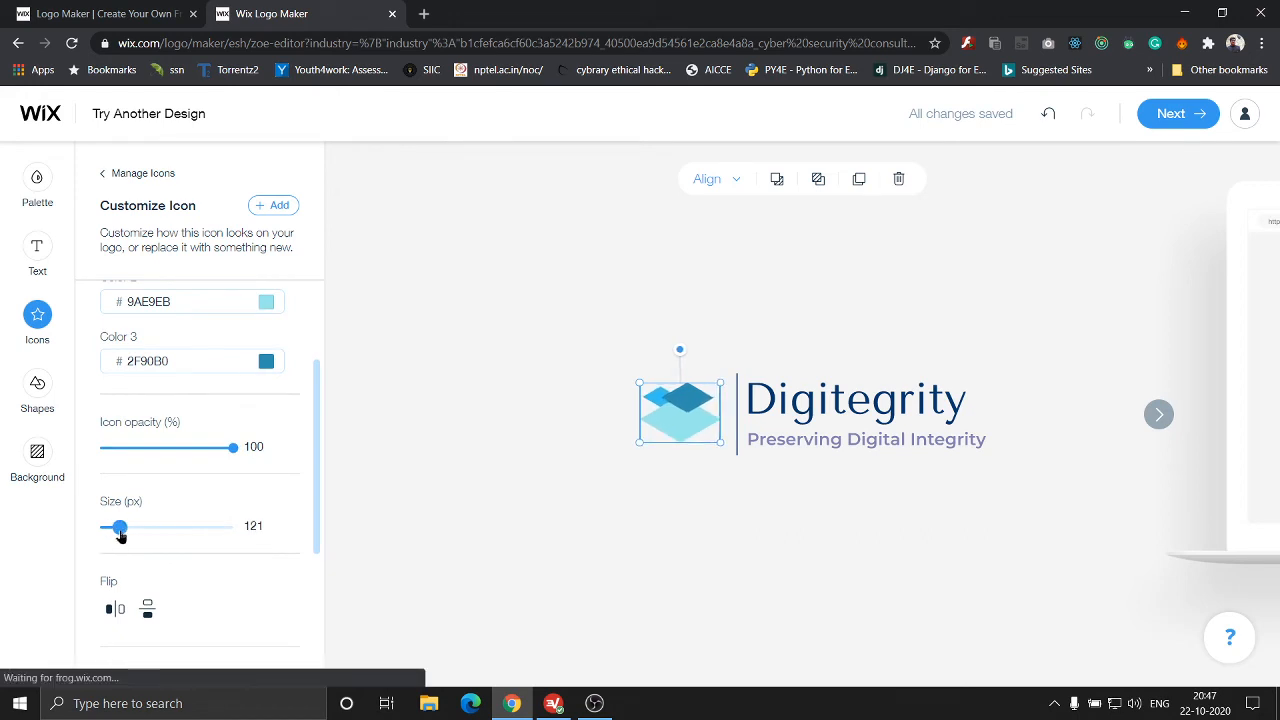
drag(119, 533, 120, 532)
- Try flipping the icon vertically and horizontally, reversing each flip
scroll(206, 580, down, 1)
click(148, 519)
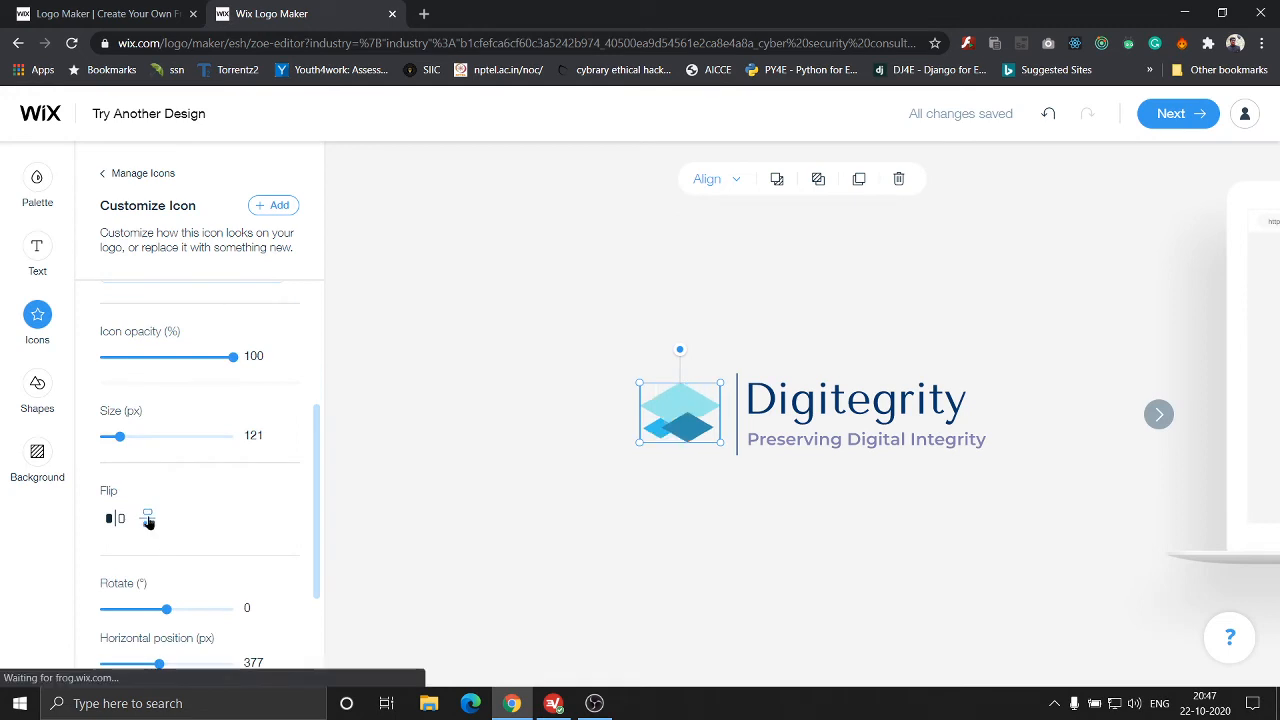
click(148, 519)
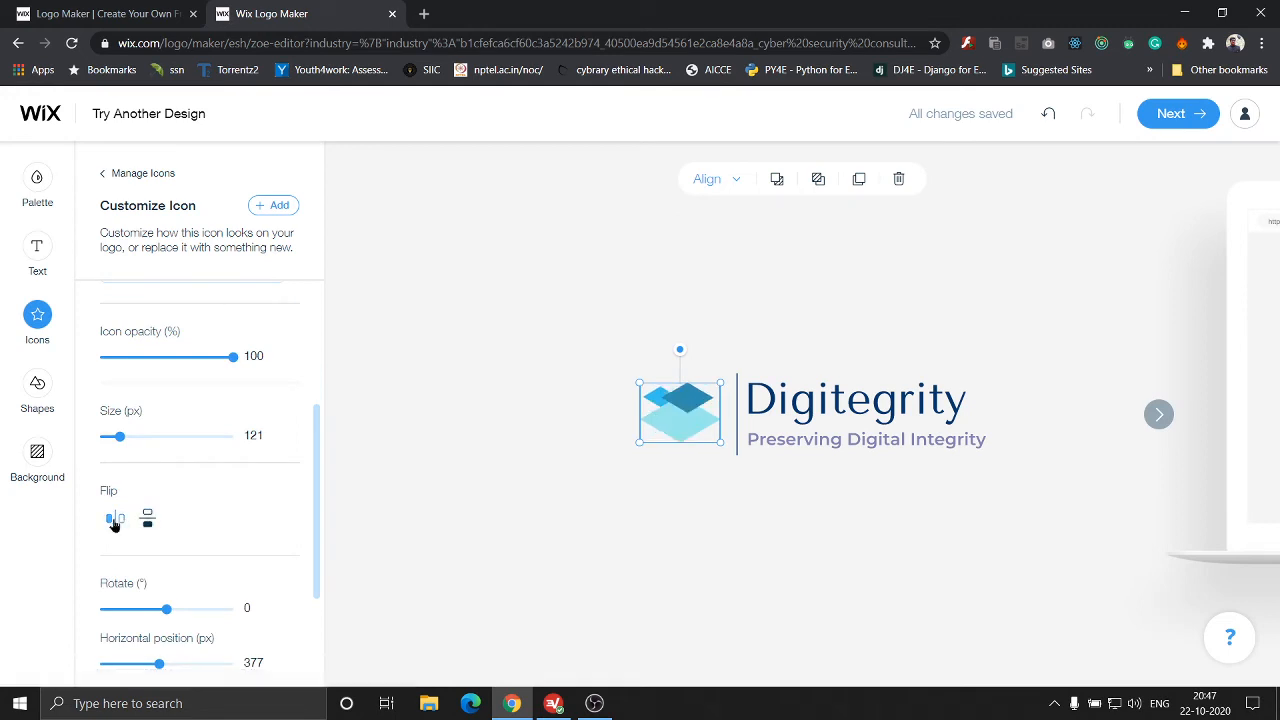
click(114, 521)
click(114, 521)
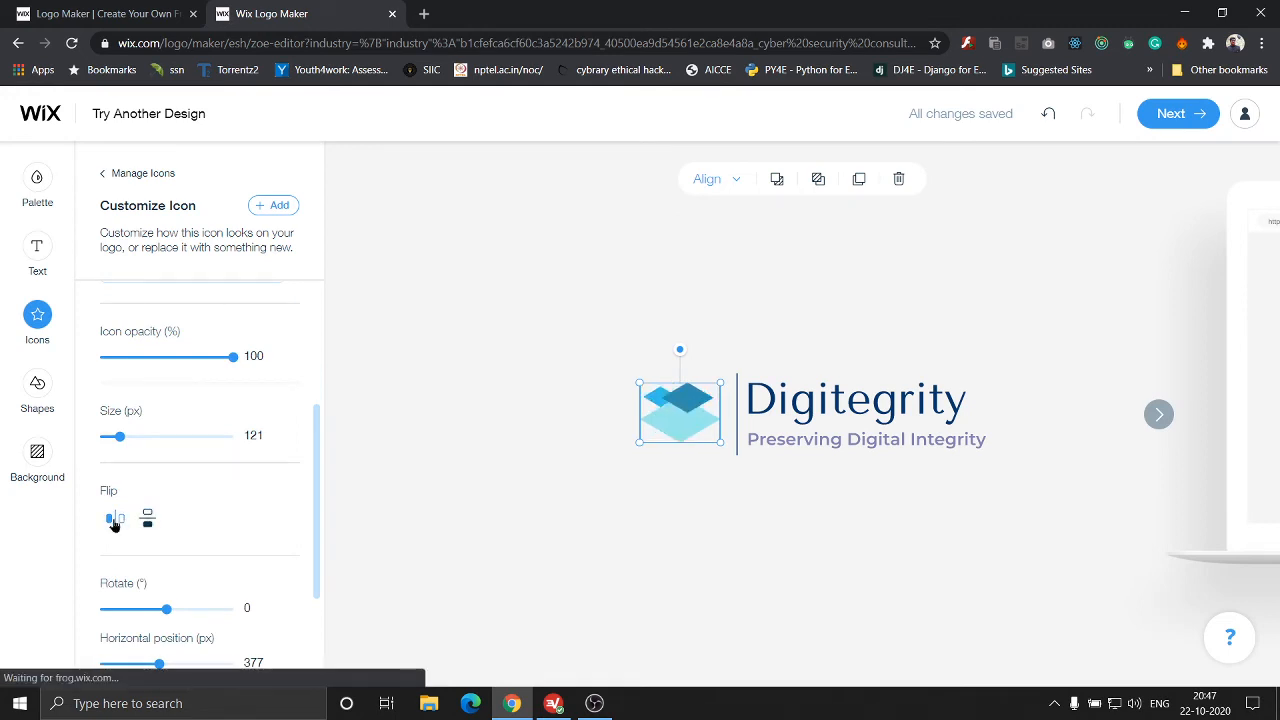
- Rotate the icon by 21° and shift its horizontal position to 378 px
scroll(240, 525, down, 2)
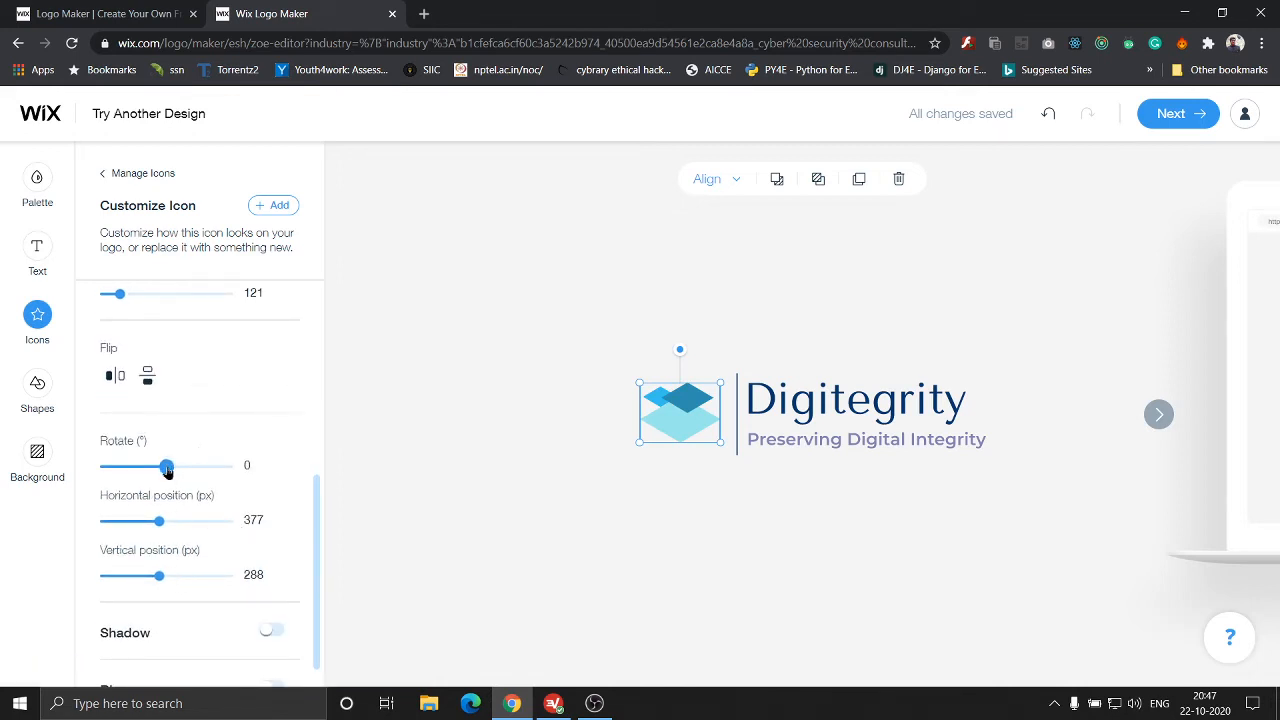
drag(167, 470, 176, 474)
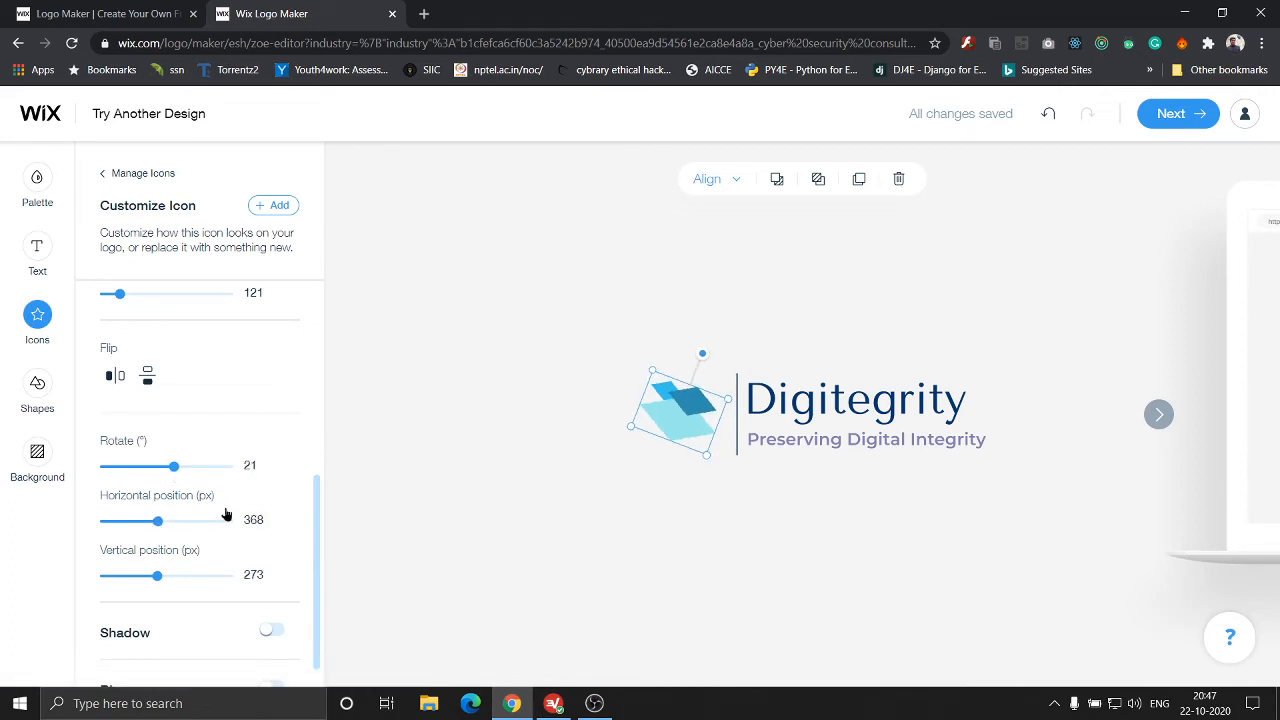
drag(166, 524, 160, 524)
- Turn on the icon's shadow, and open the logo's background settings
scroll(234, 508, down, 1)
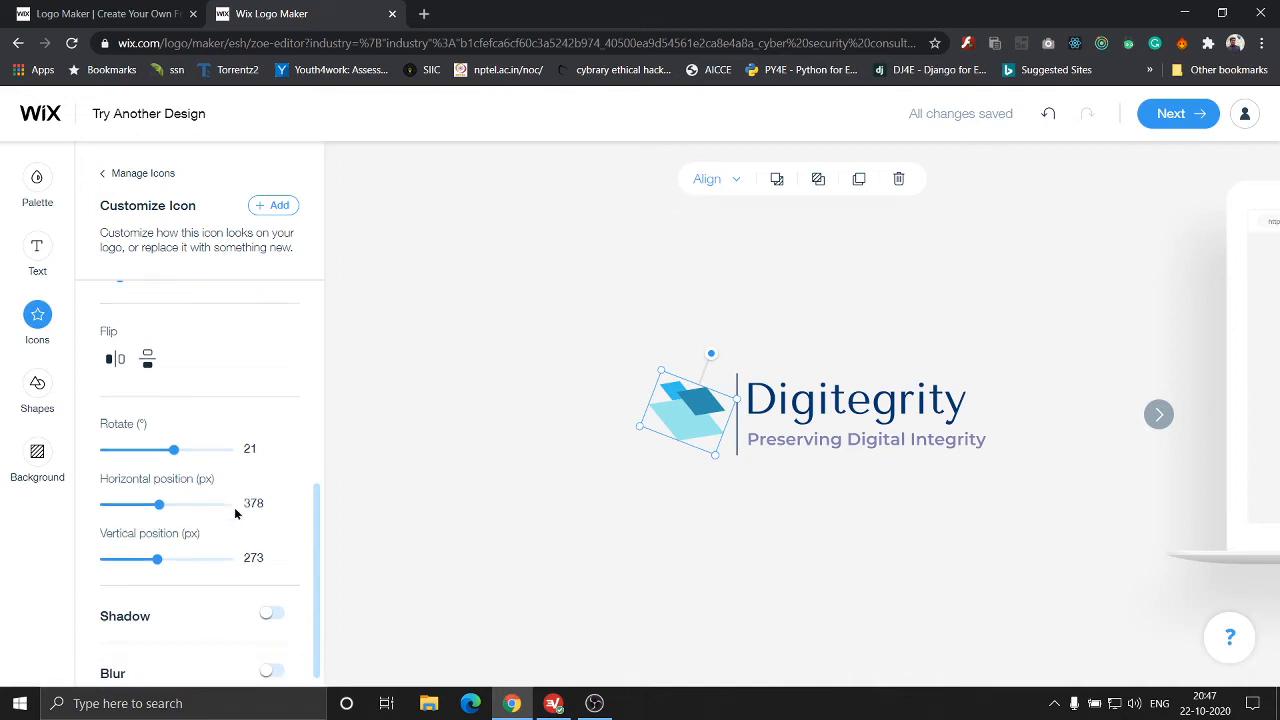
click(269, 601)
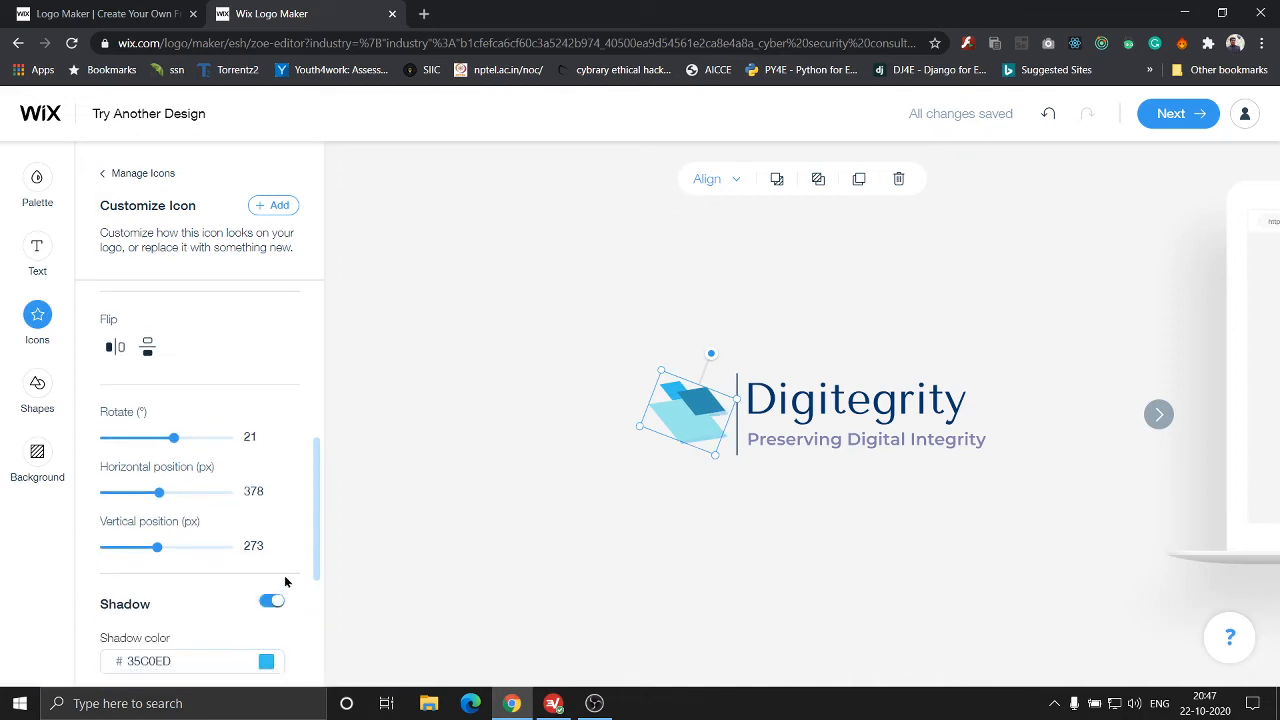
click(38, 456)
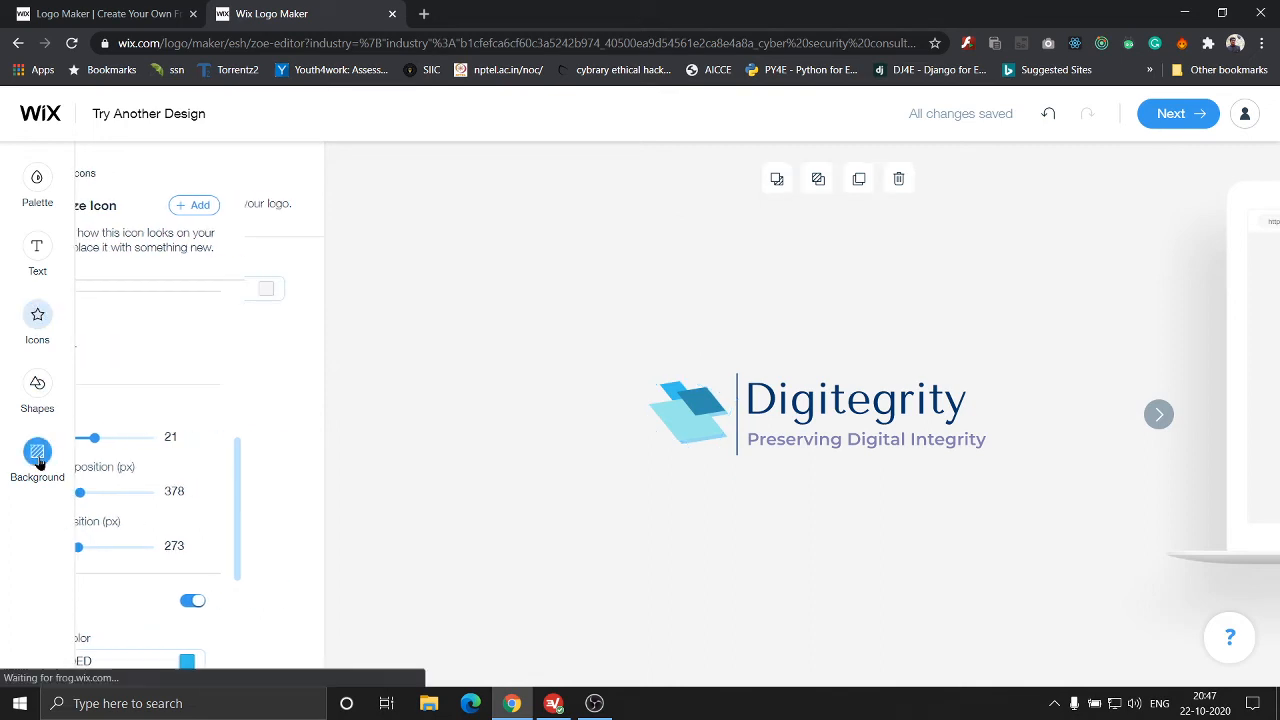
- Change the logo's background color to the light gray D7D3D3
click(262, 290)
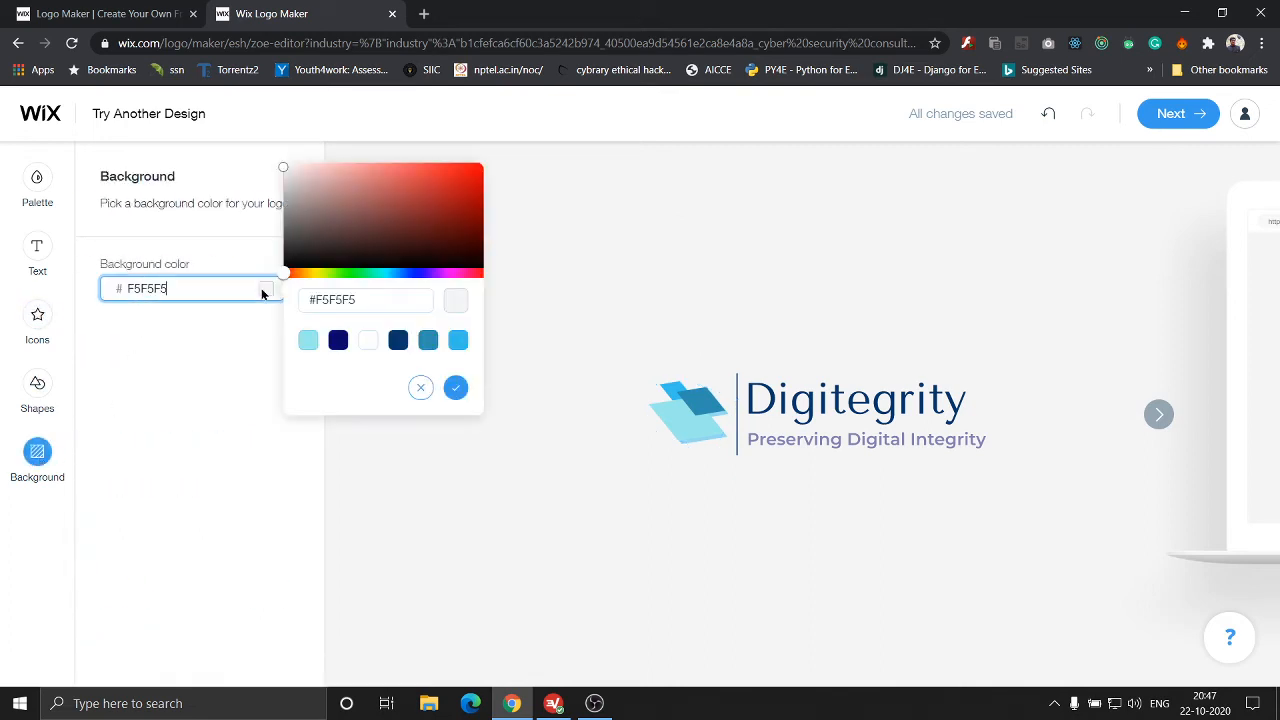
click(285, 168)
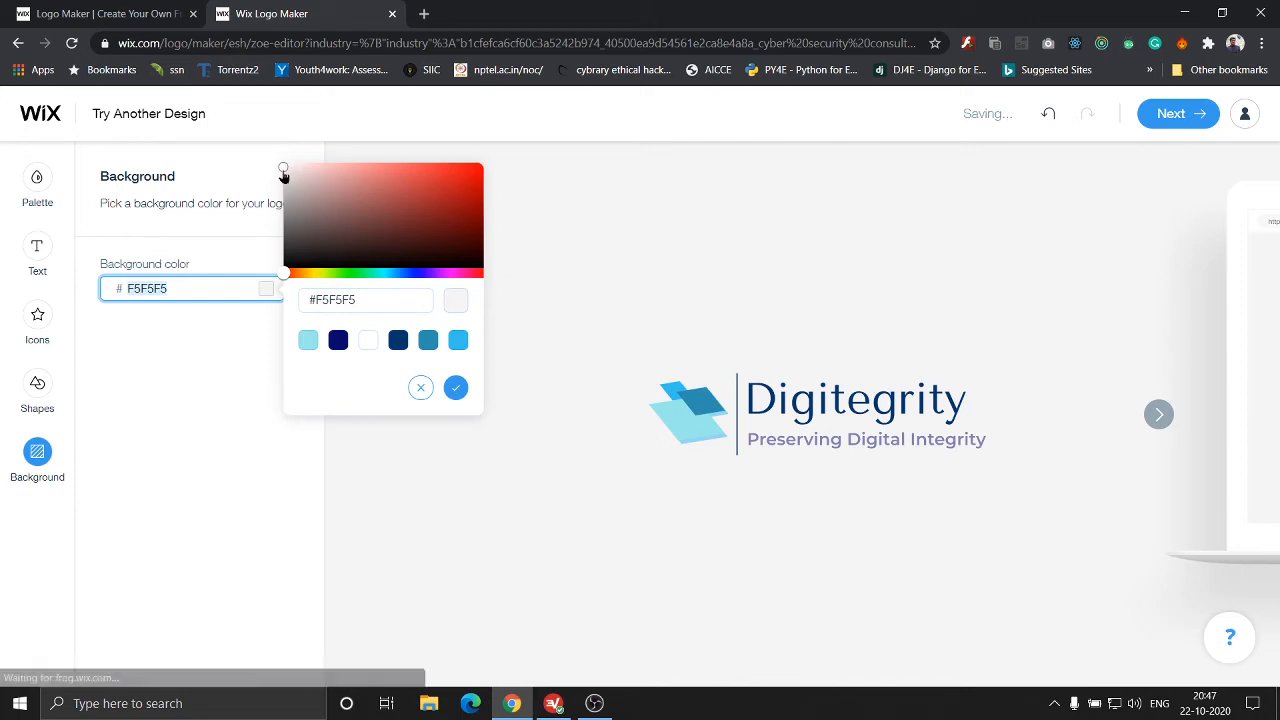
drag(284, 175, 286, 179)
click(181, 350)
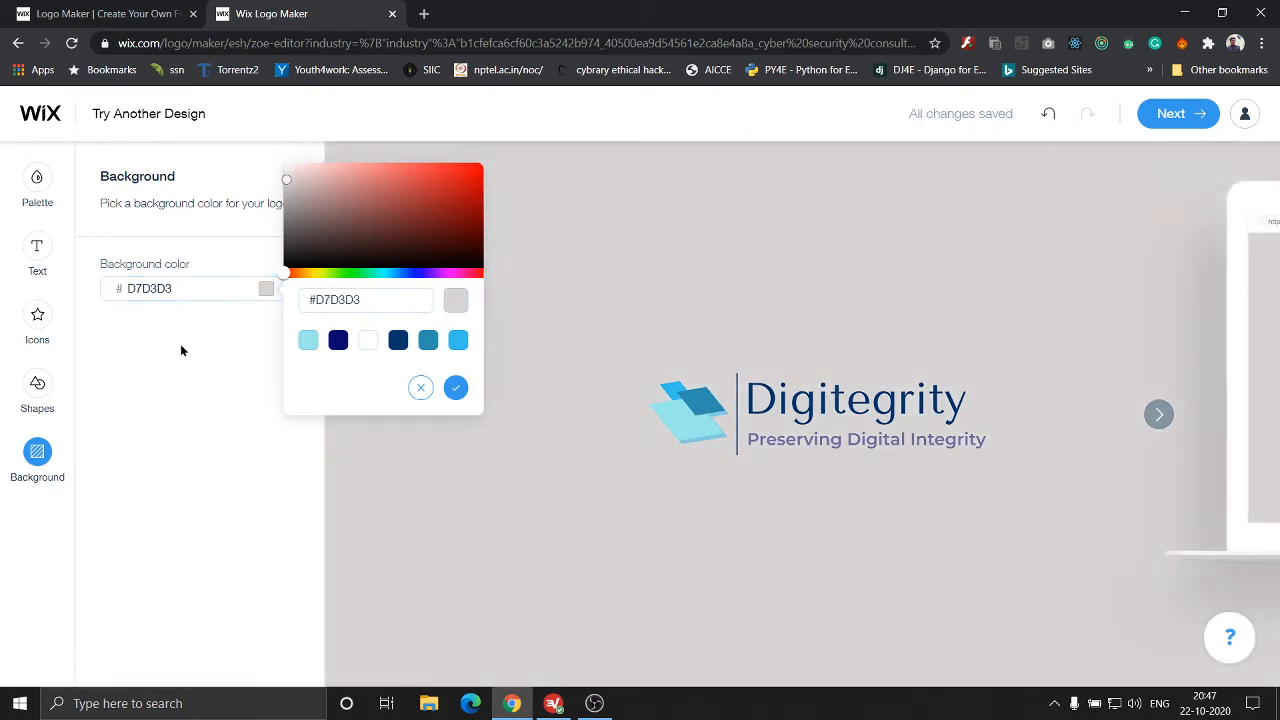
- Change the fill color of the vertical line shape between the icon and the text to dark blue 08086B
click(37, 388)
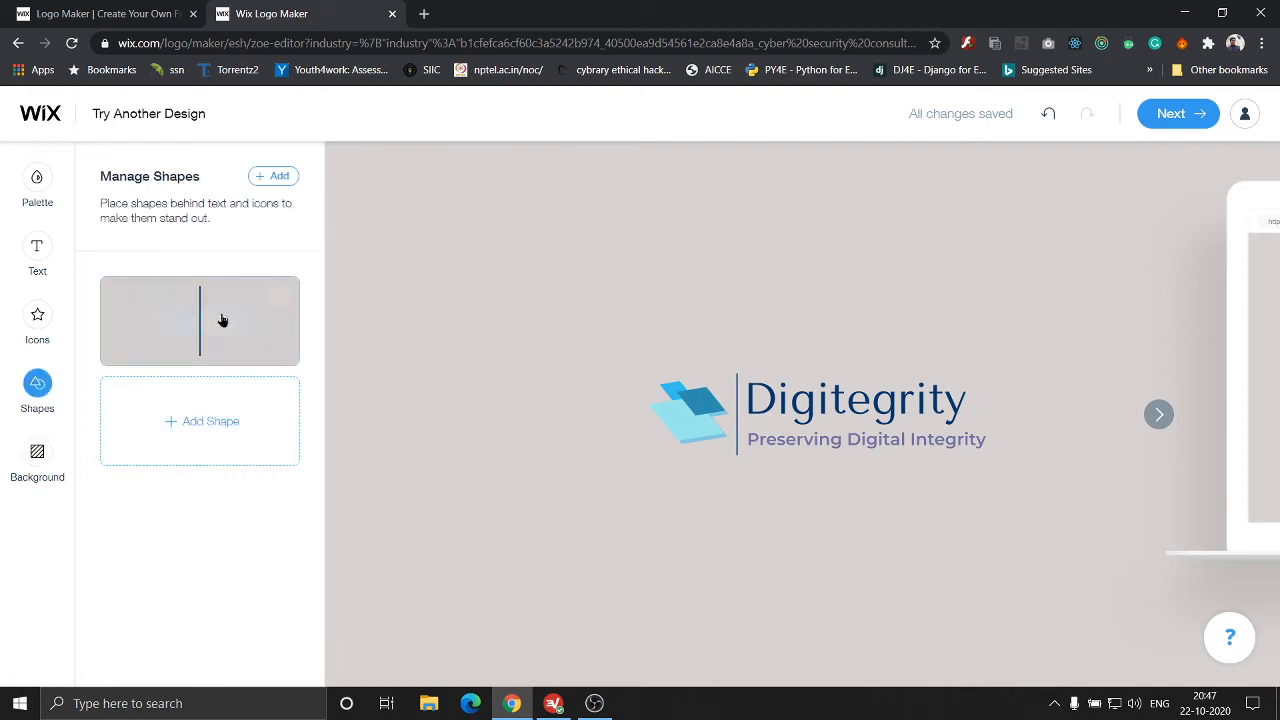
mouse_move(228, 354)
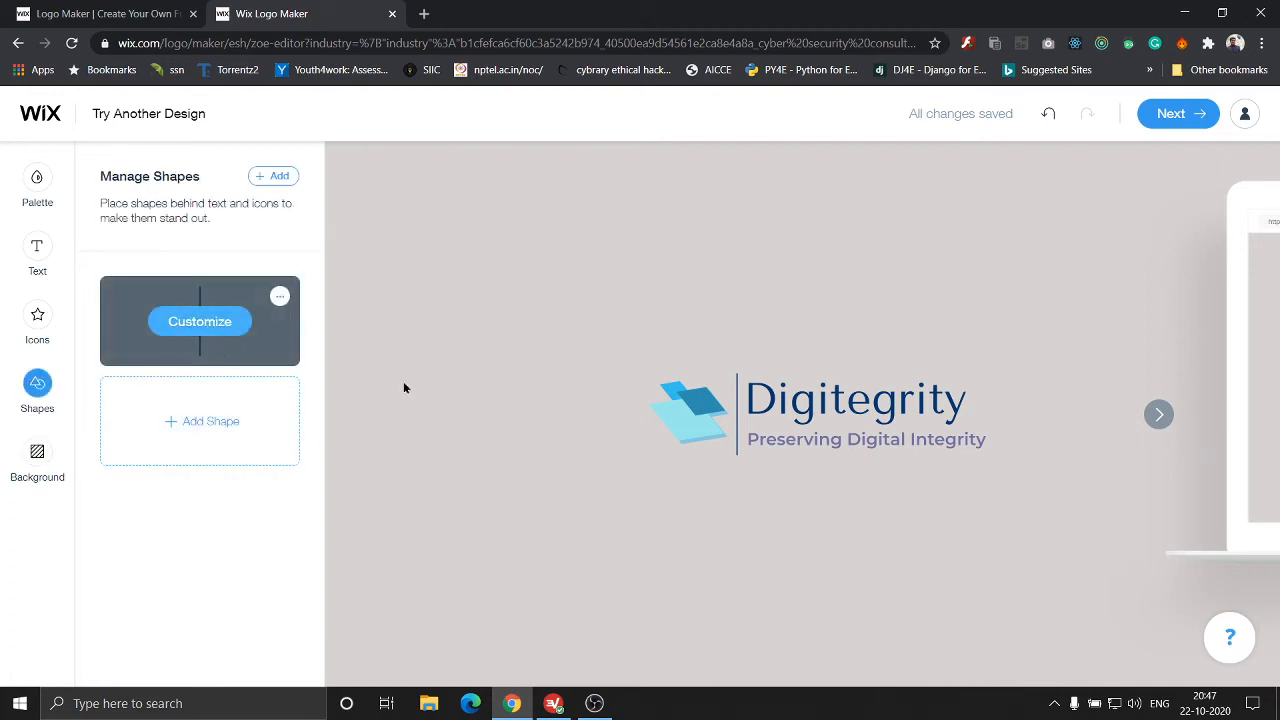
click(704, 395)
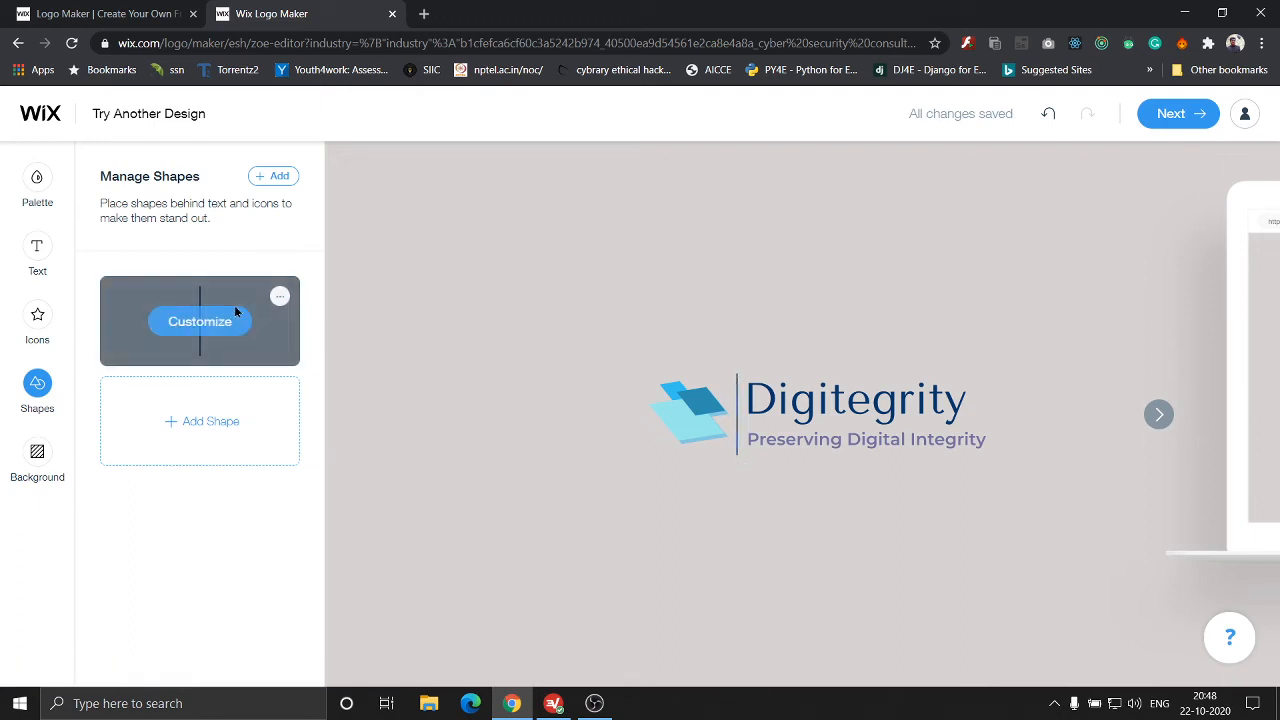
click(182, 326)
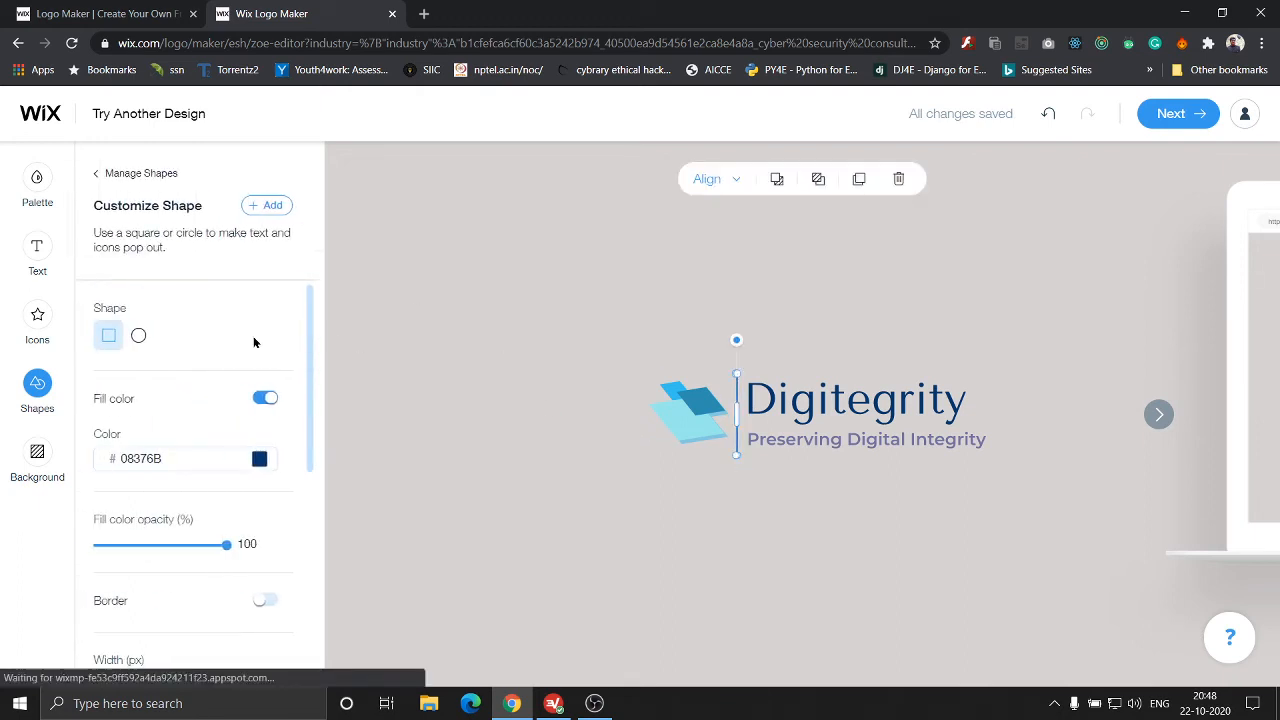
click(268, 461)
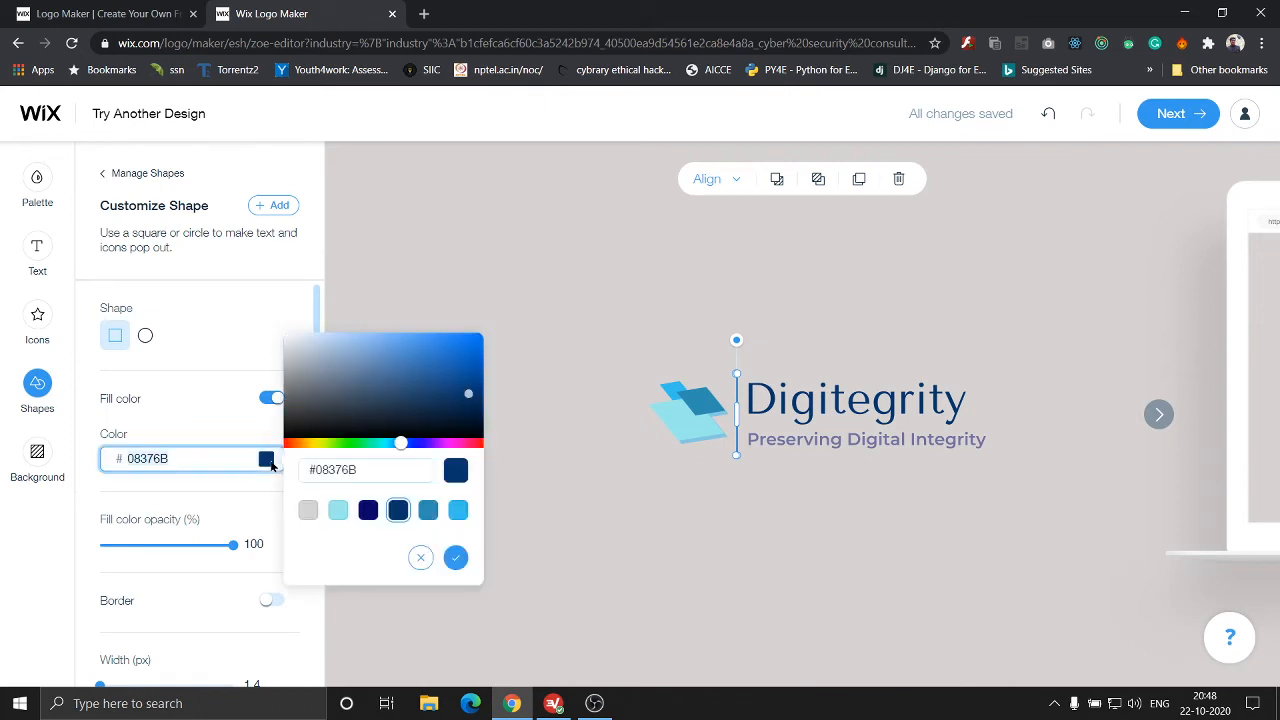
click(368, 512)
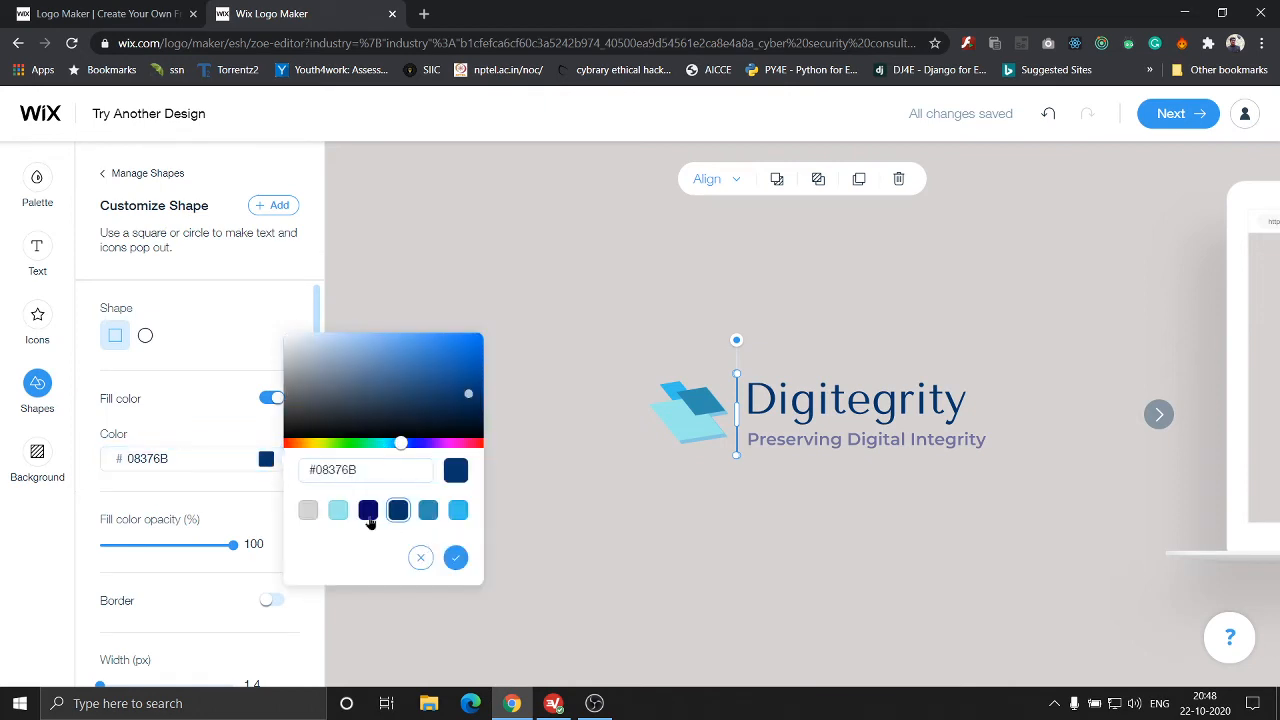
click(455, 557)
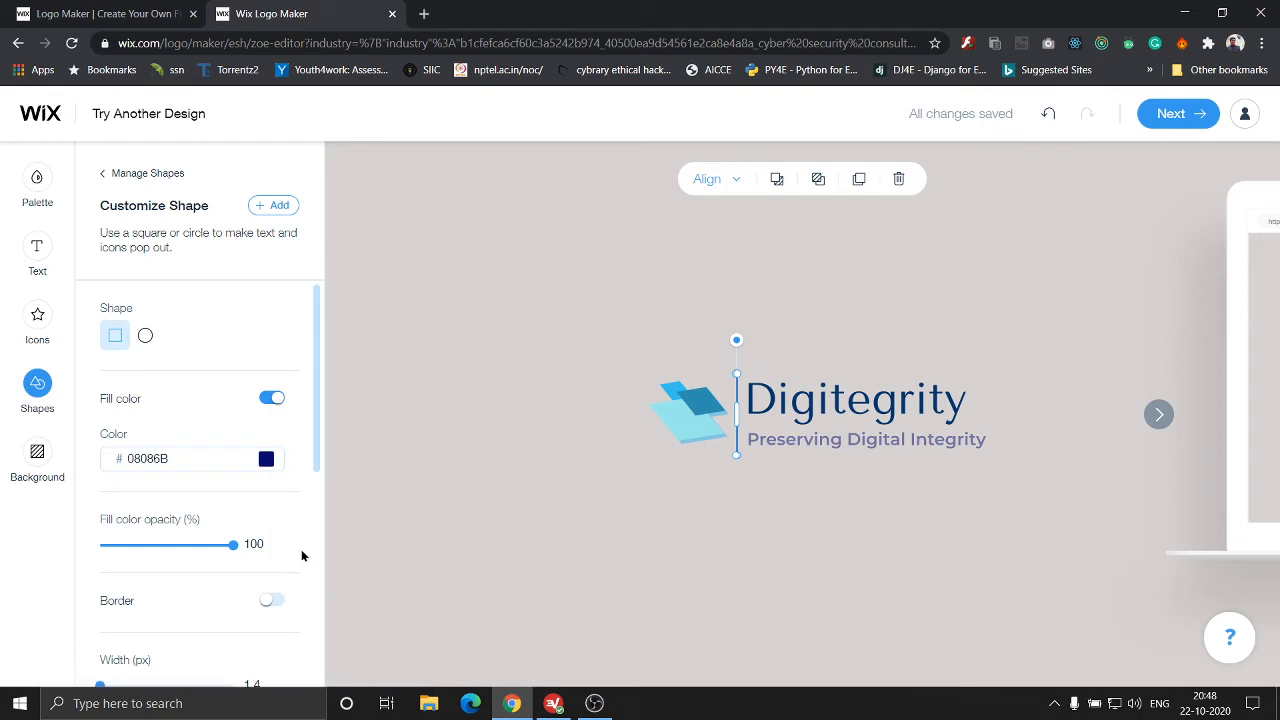
- Look over the line shape's remaining settings and the available color palettes
scroll(177, 546, down, 5)
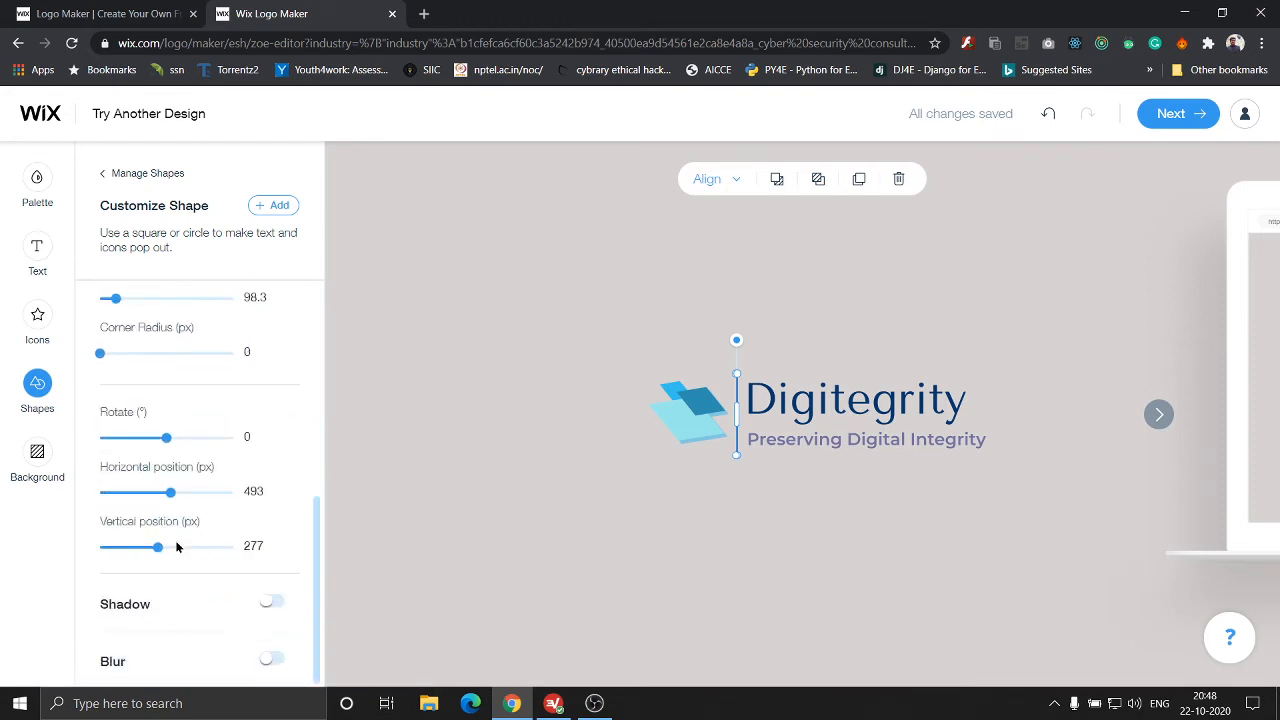
scroll(177, 546, up, 5)
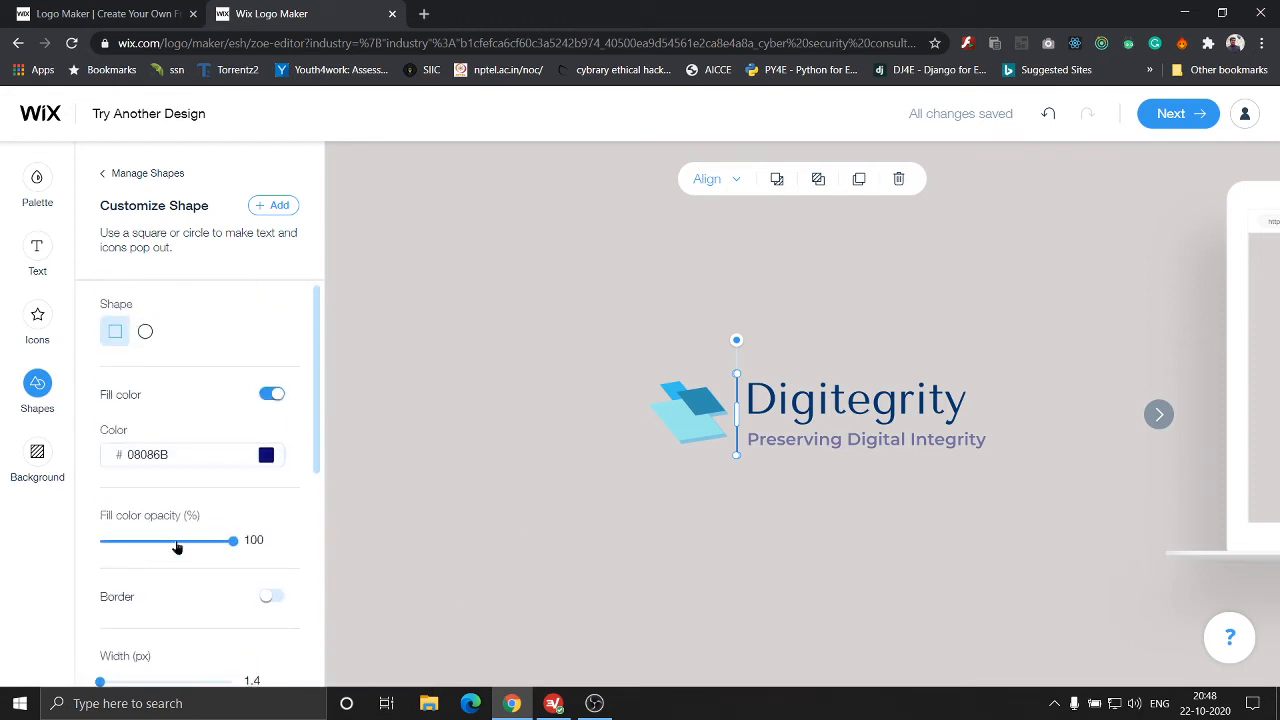
click(30, 250)
click(37, 177)
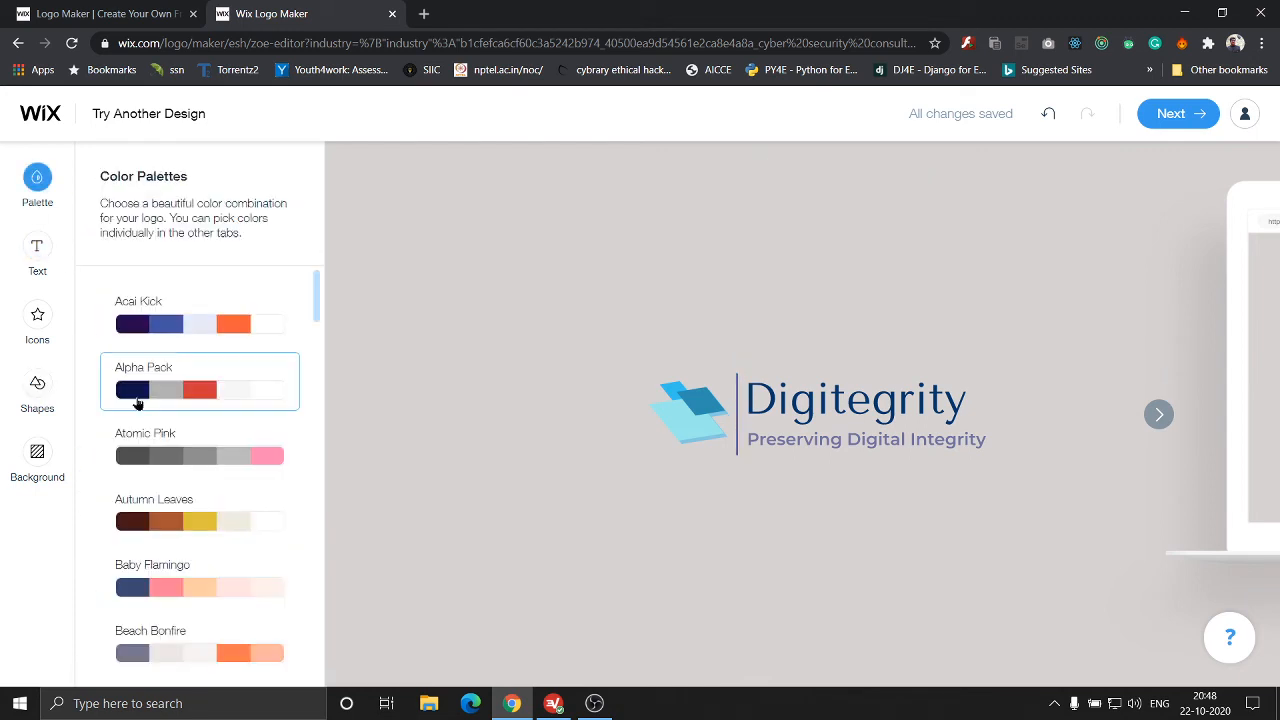
scroll(221, 338, down, 5)
scroll(221, 338, up, 5)
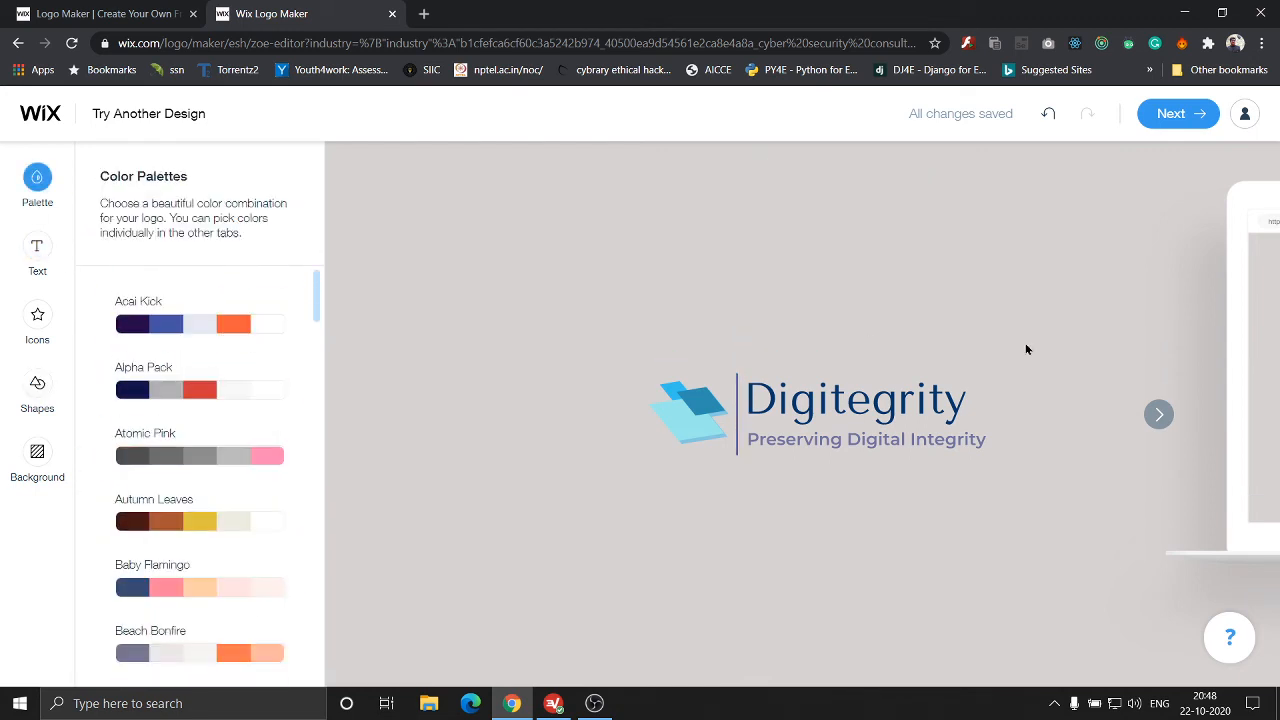
- Finish editing the logo and choose to get only the logo files, without a website
click(1174, 120)
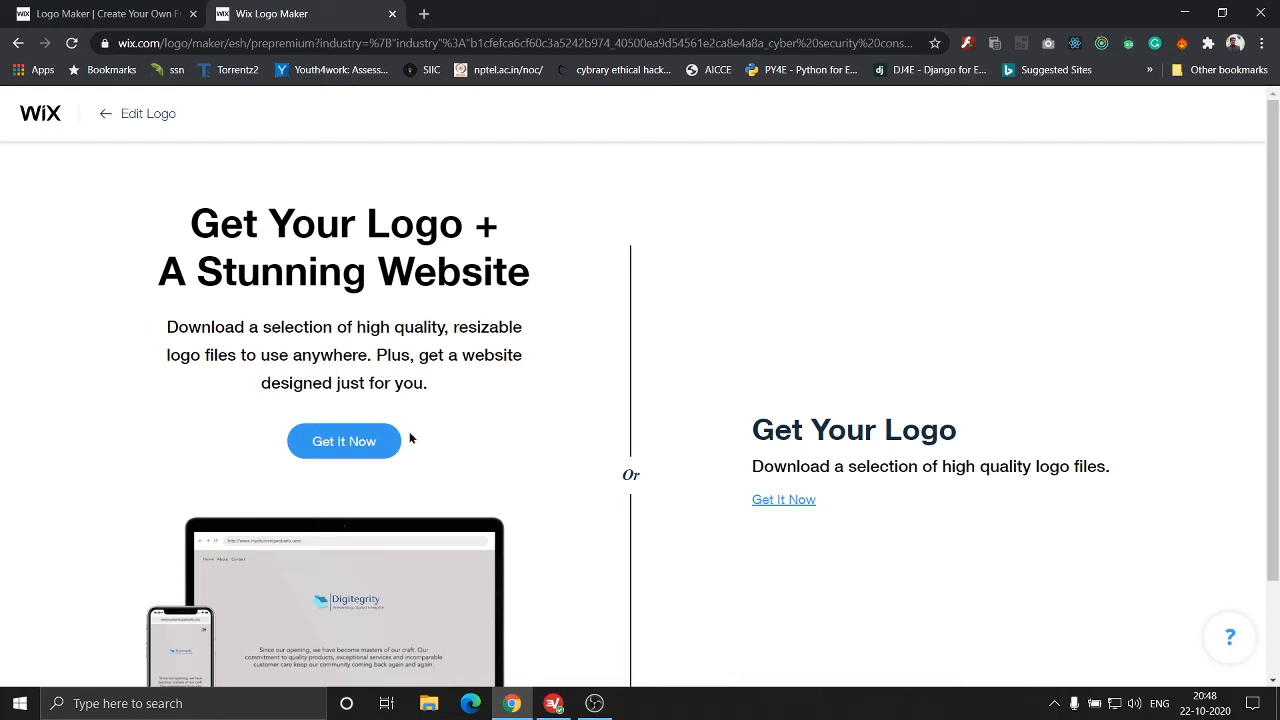
scroll(253, 326, down, 1)
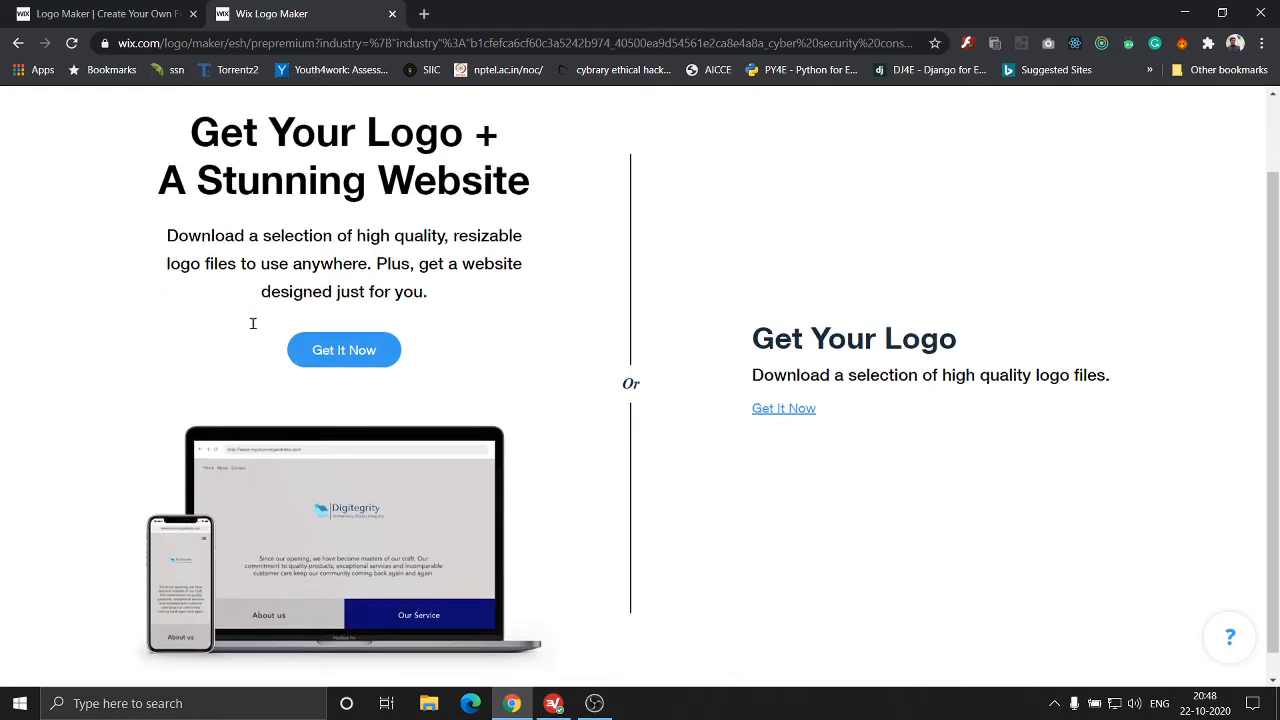
scroll(253, 323, up, 1)
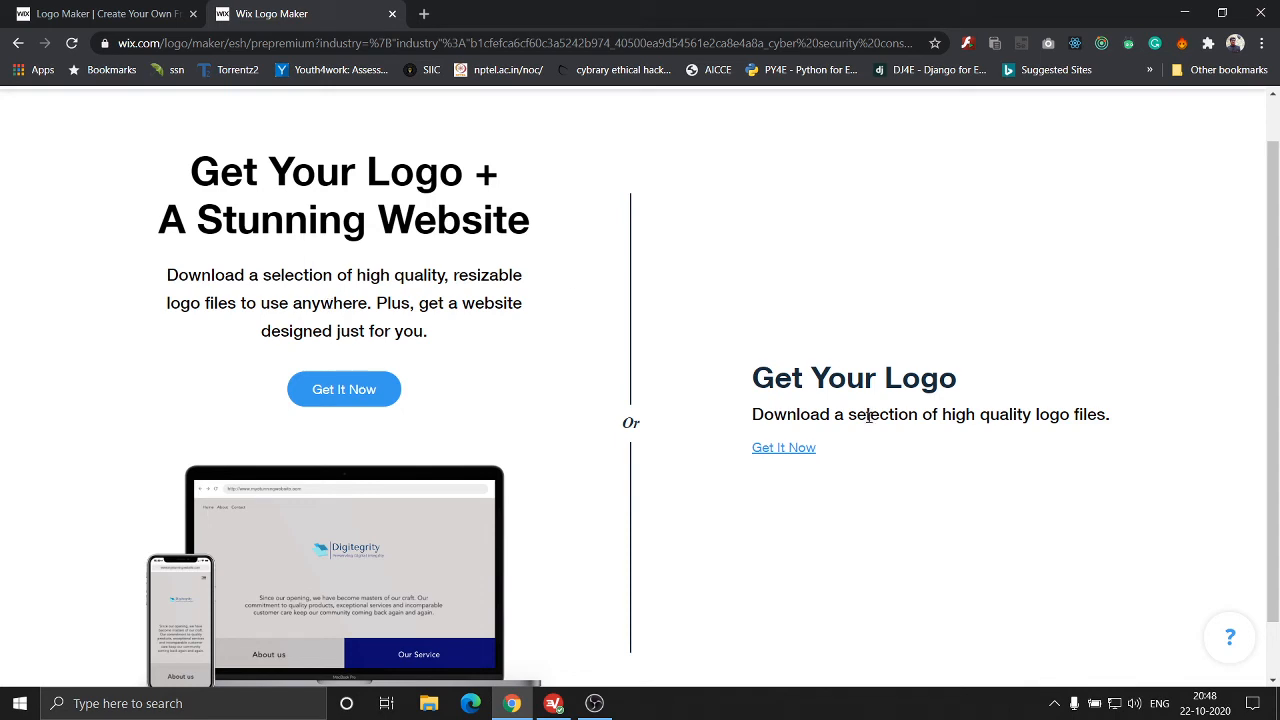
click(805, 450)
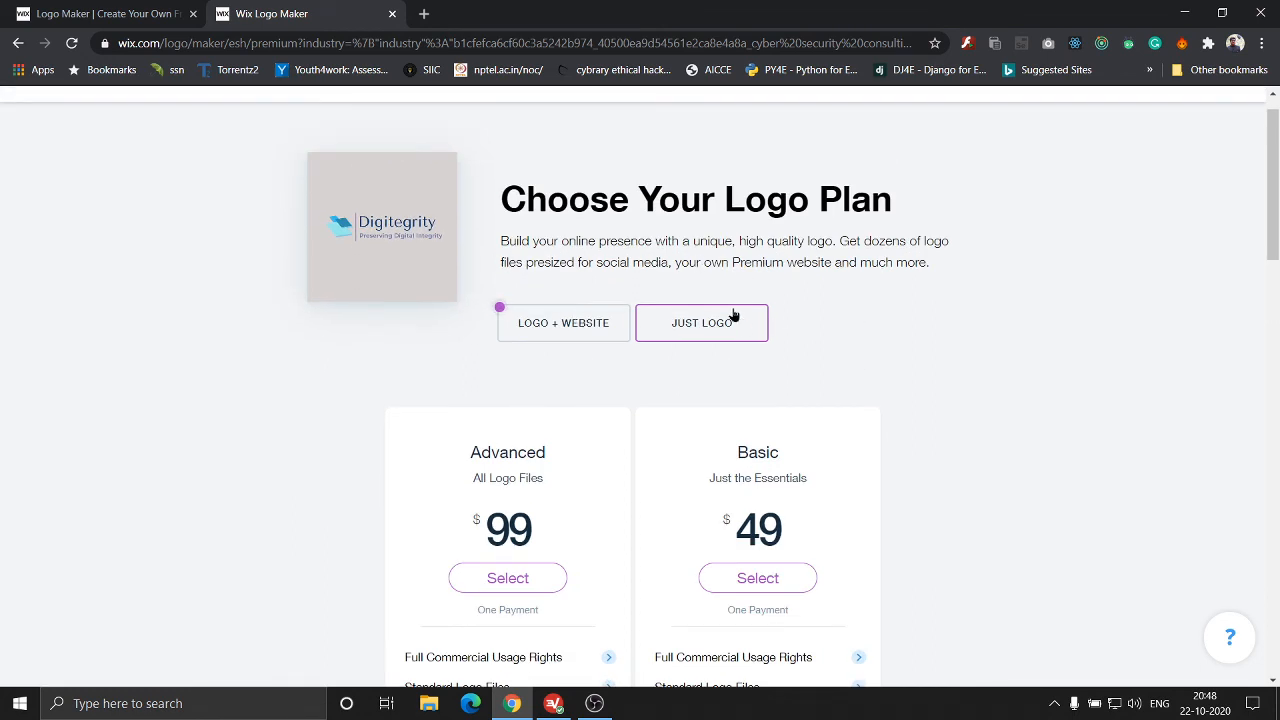
- Compare the prices and included features of the Logo + Website plans
scroll(880, 330, down, 1)
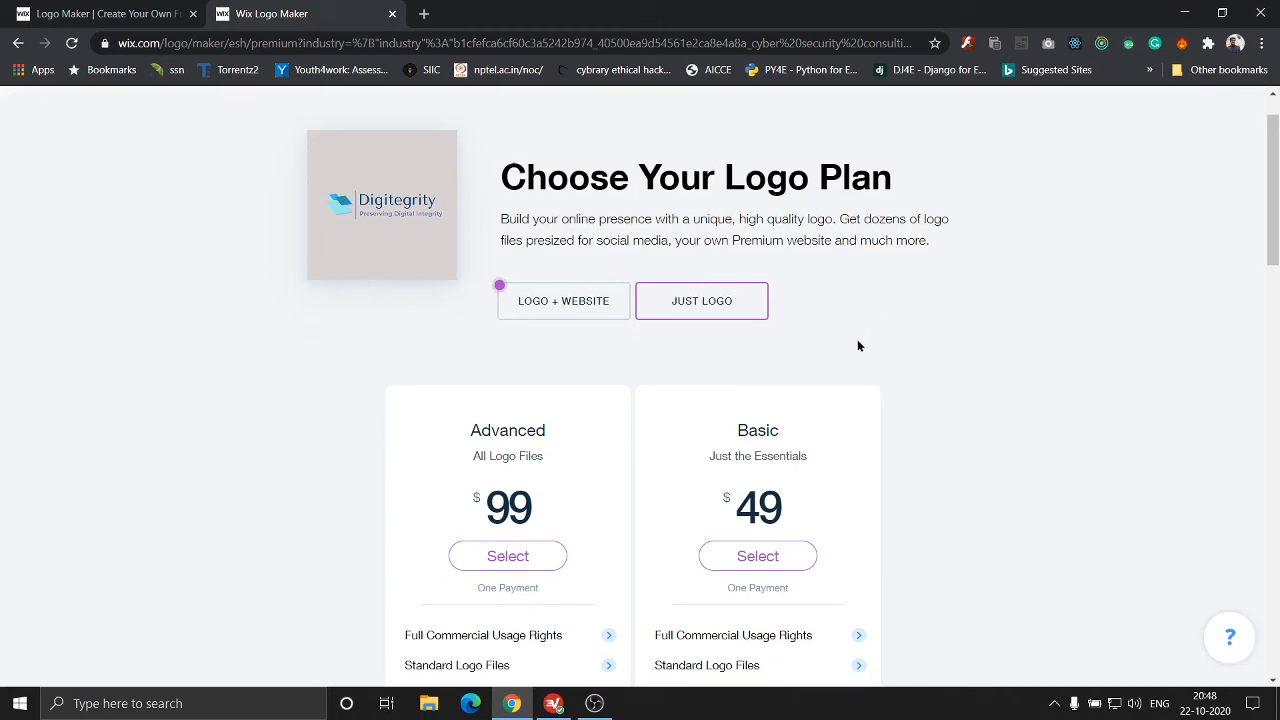
click(566, 300)
scroll(884, 250, down, 1)
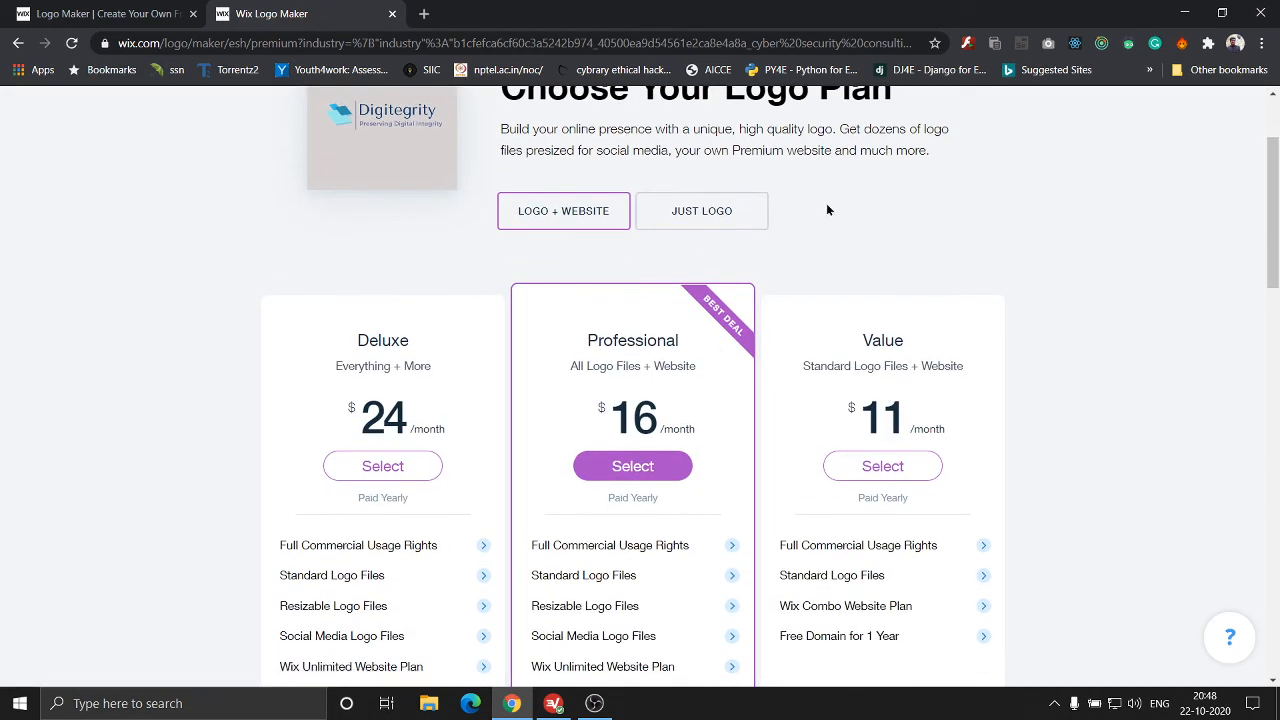
scroll(826, 200, down, 1)
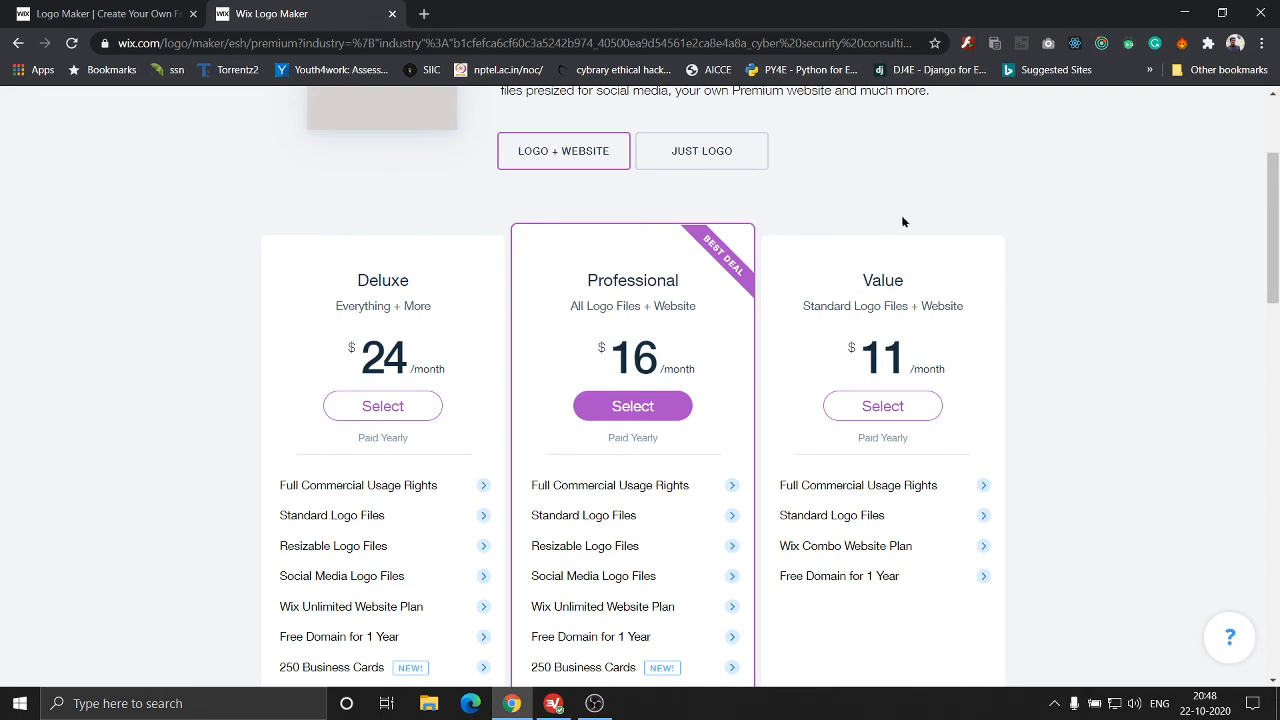
scroll(902, 220, down, 1)
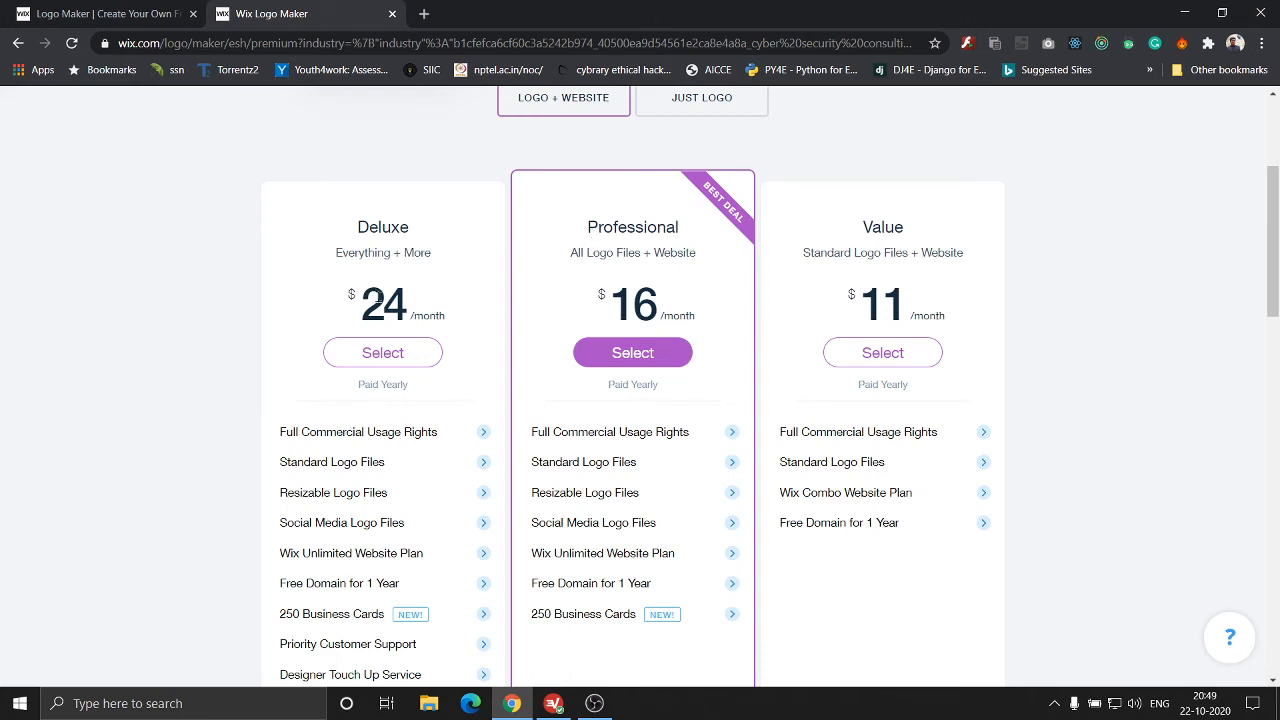
scroll(667, 291, down, 2)
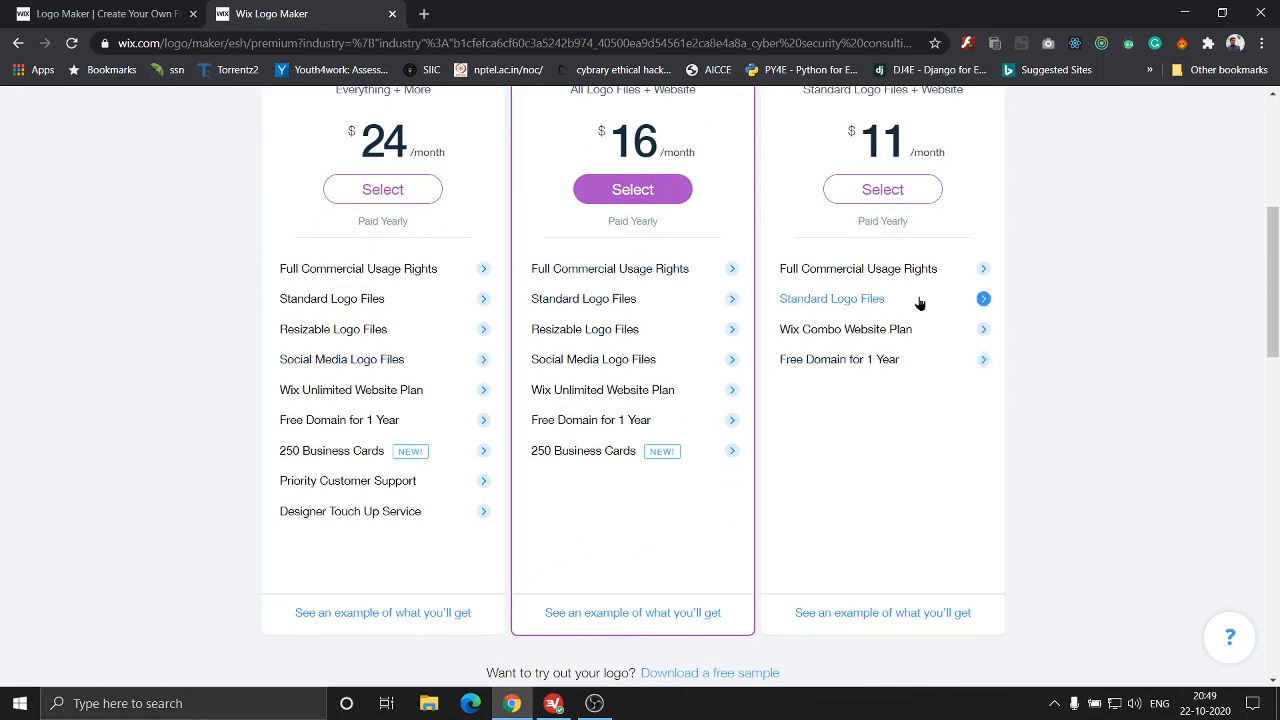
scroll(920, 303, down, 2)
scroll(920, 303, up, 6)
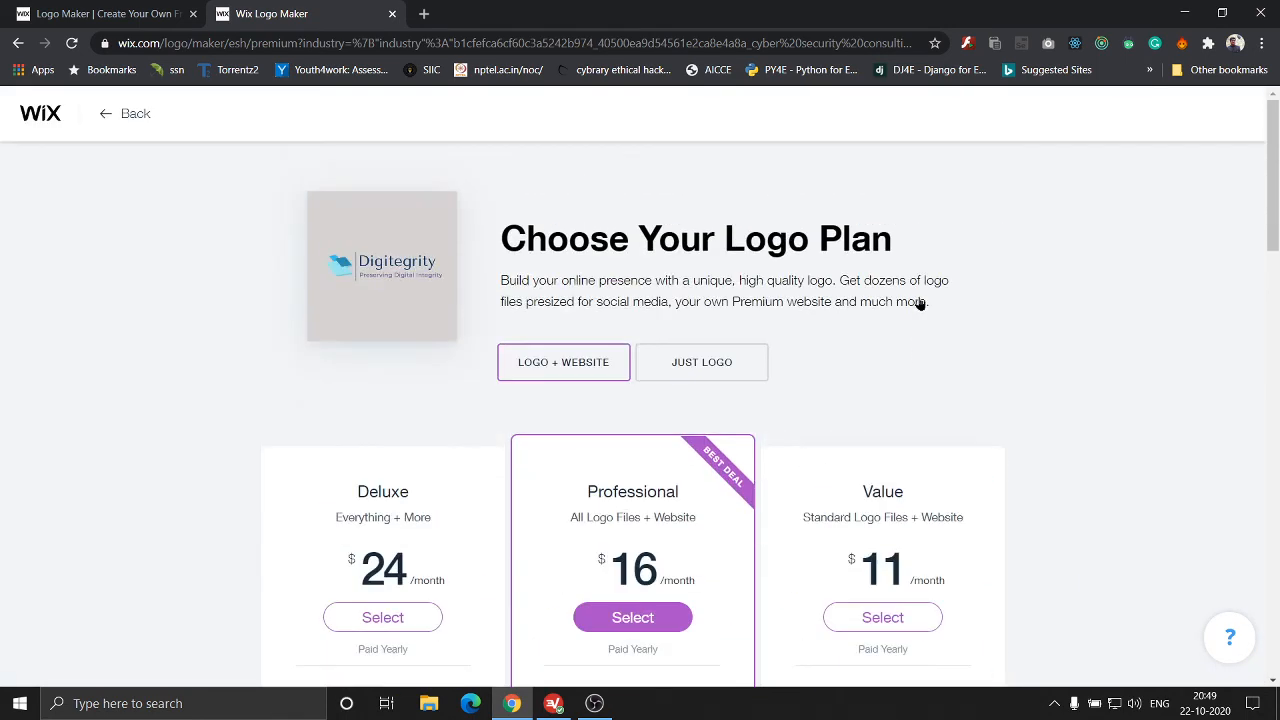
- Switch to the Just Logo plans and compare the features and example files of Advanced and Basic
click(705, 370)
scroll(705, 378, down, 1)
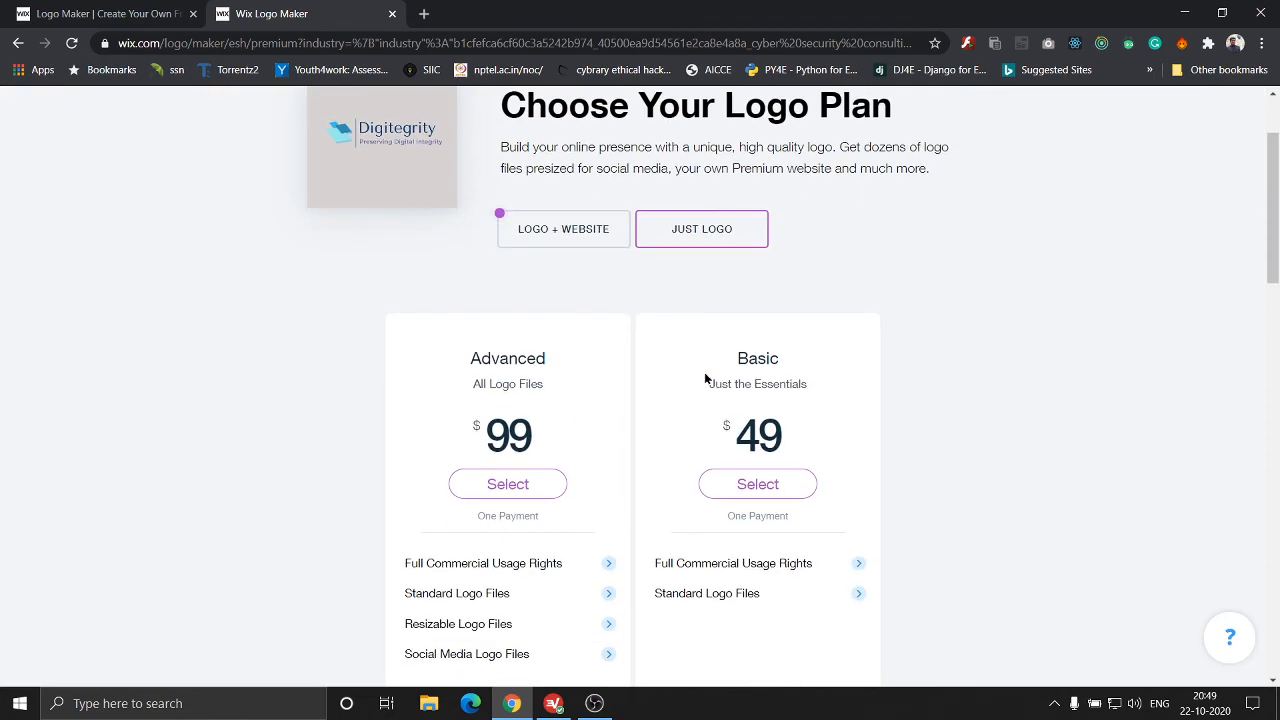
scroll(895, 330, down, 1)
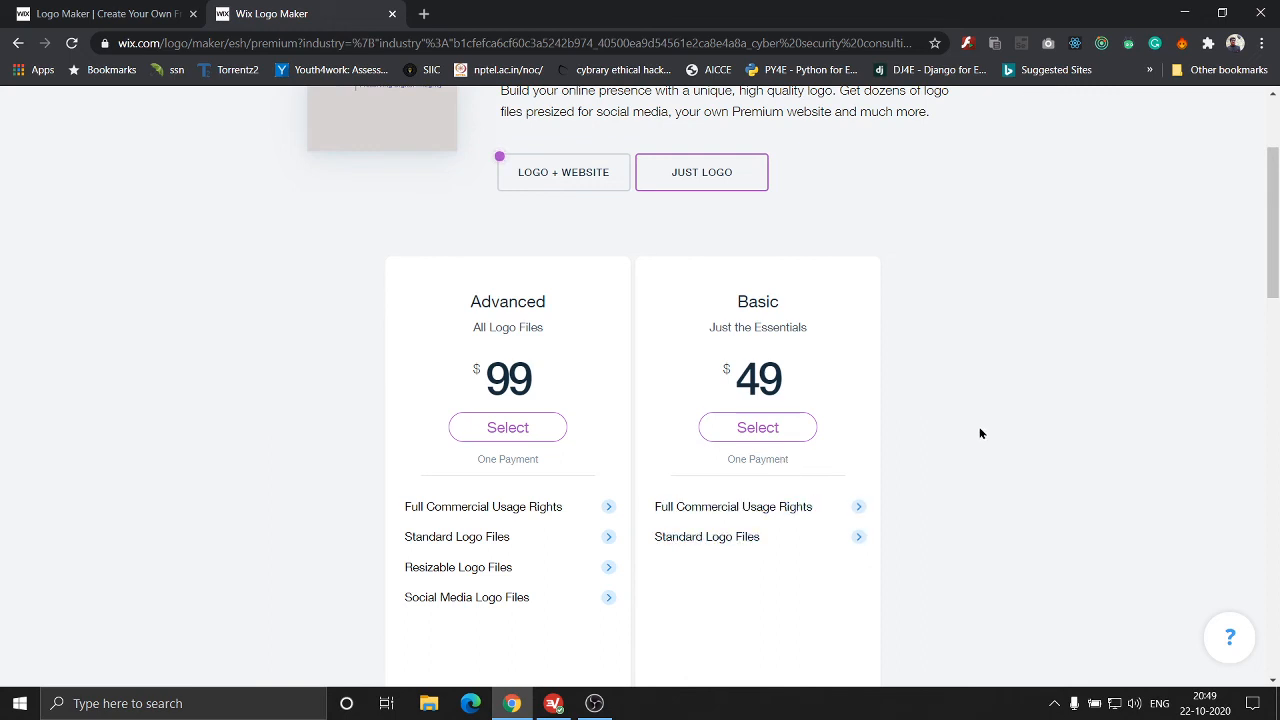
scroll(980, 432, down, 1)
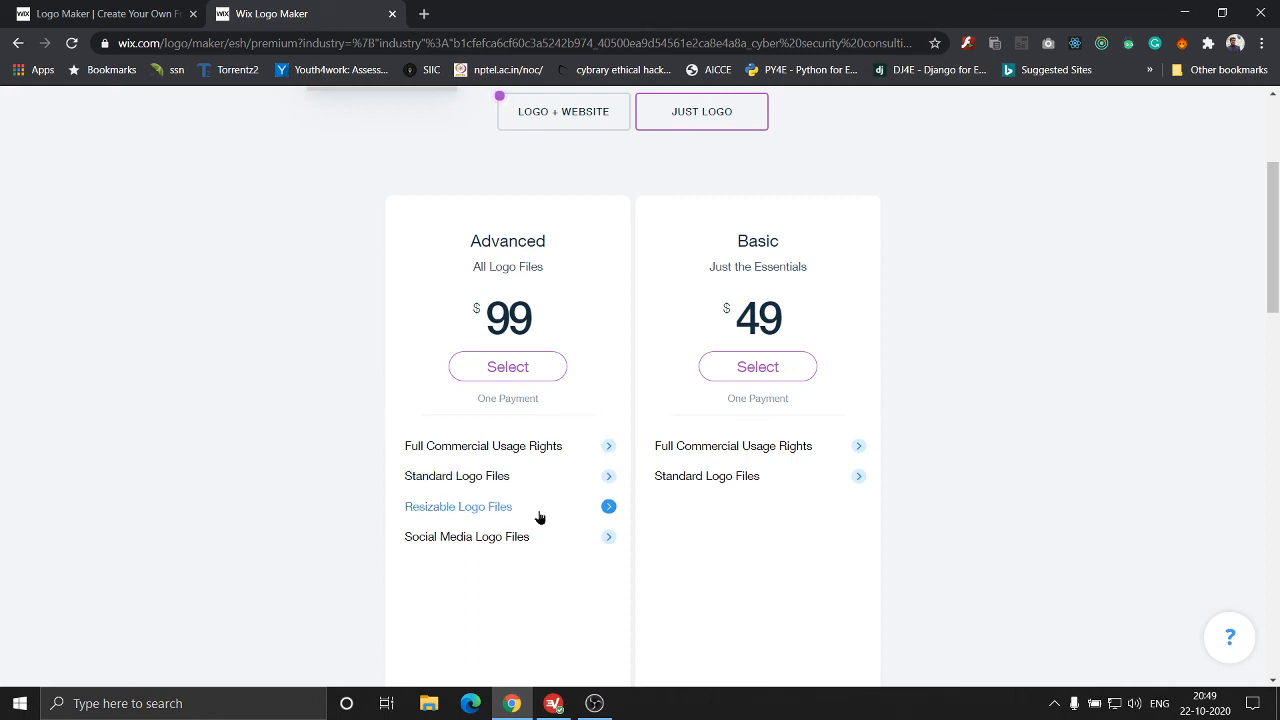
scroll(788, 520, down, 3)
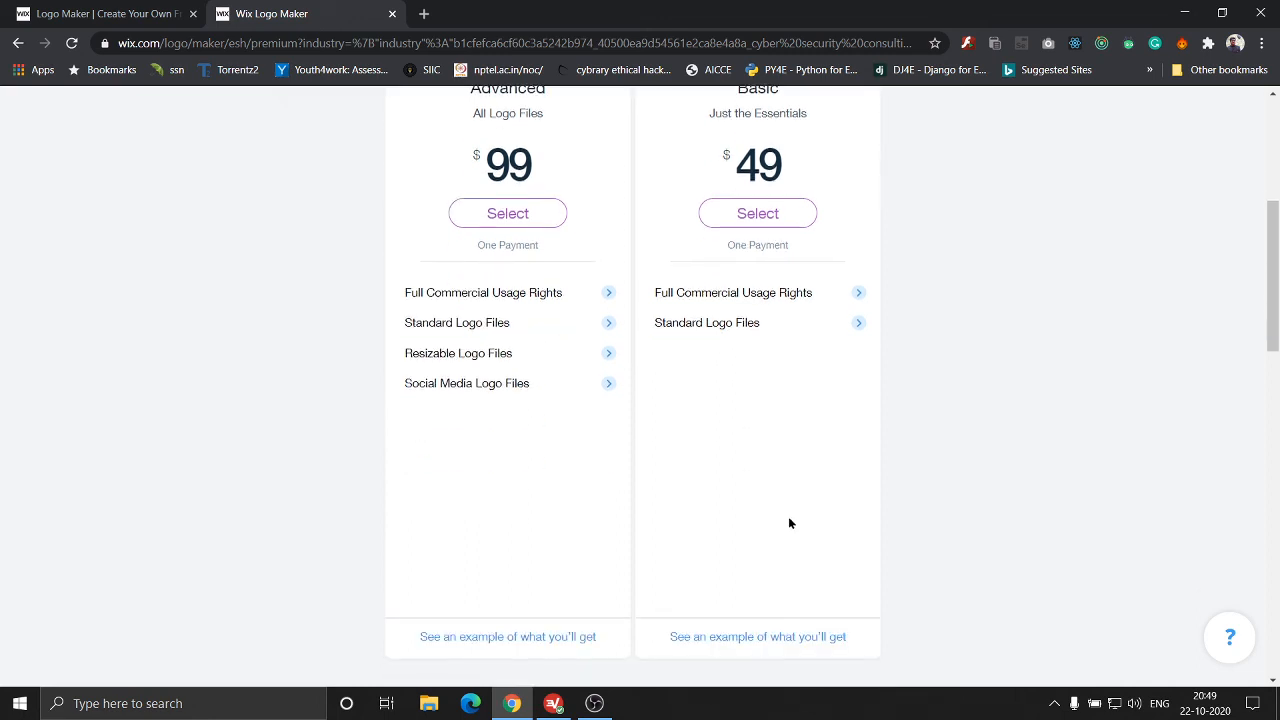
scroll(806, 480, down, 1)
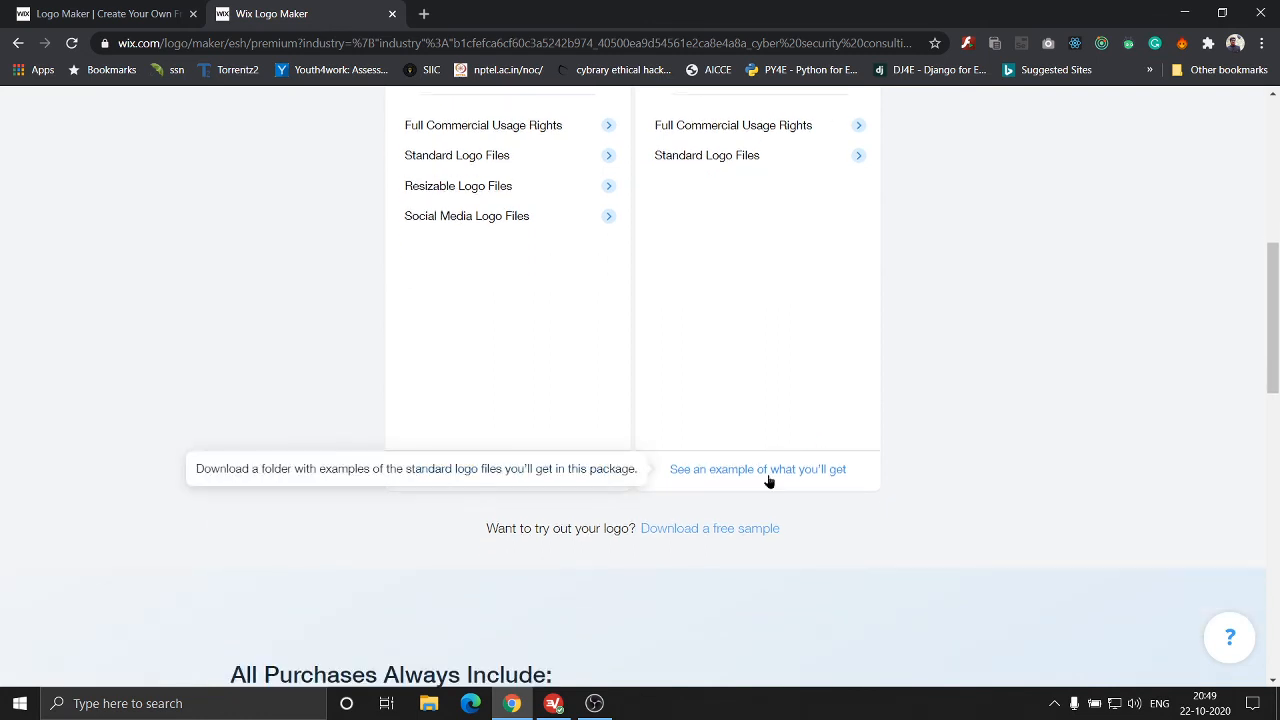
right_click(768, 482)
click(1050, 390)
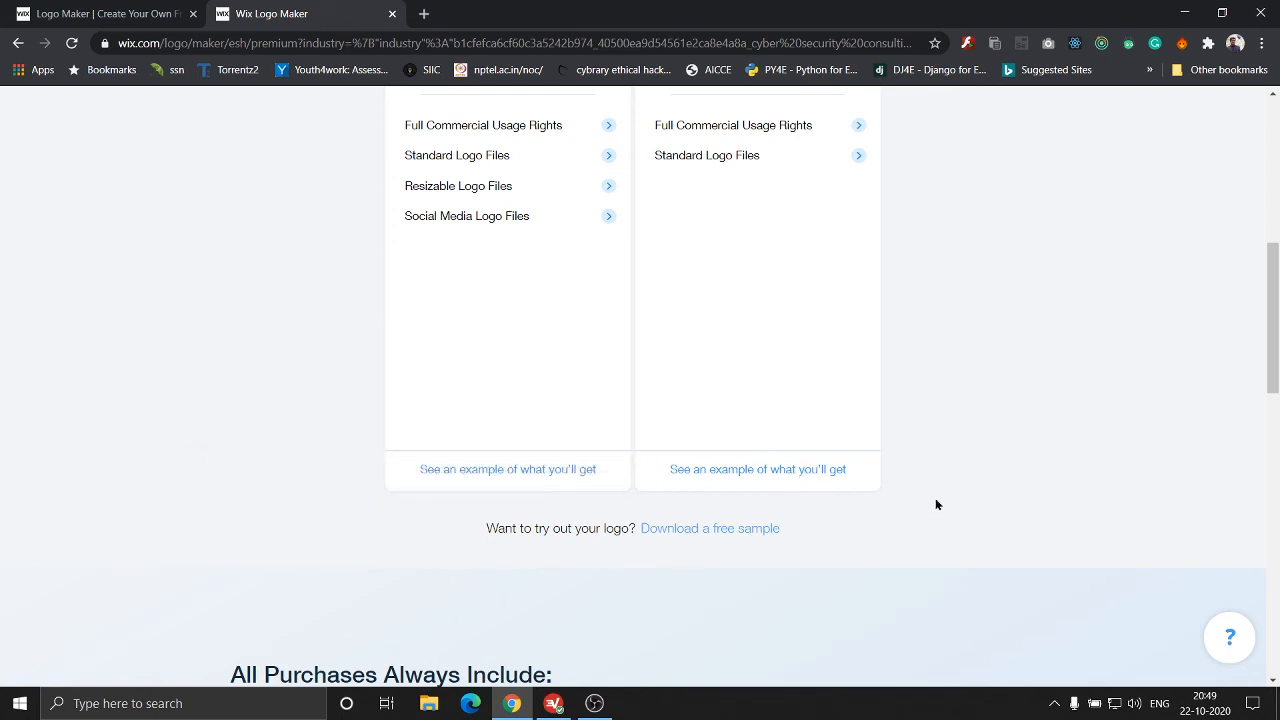
scroll(935, 500, down, 1)
scroll(935, 504, up, 3)
scroll(936, 505, up, 4)
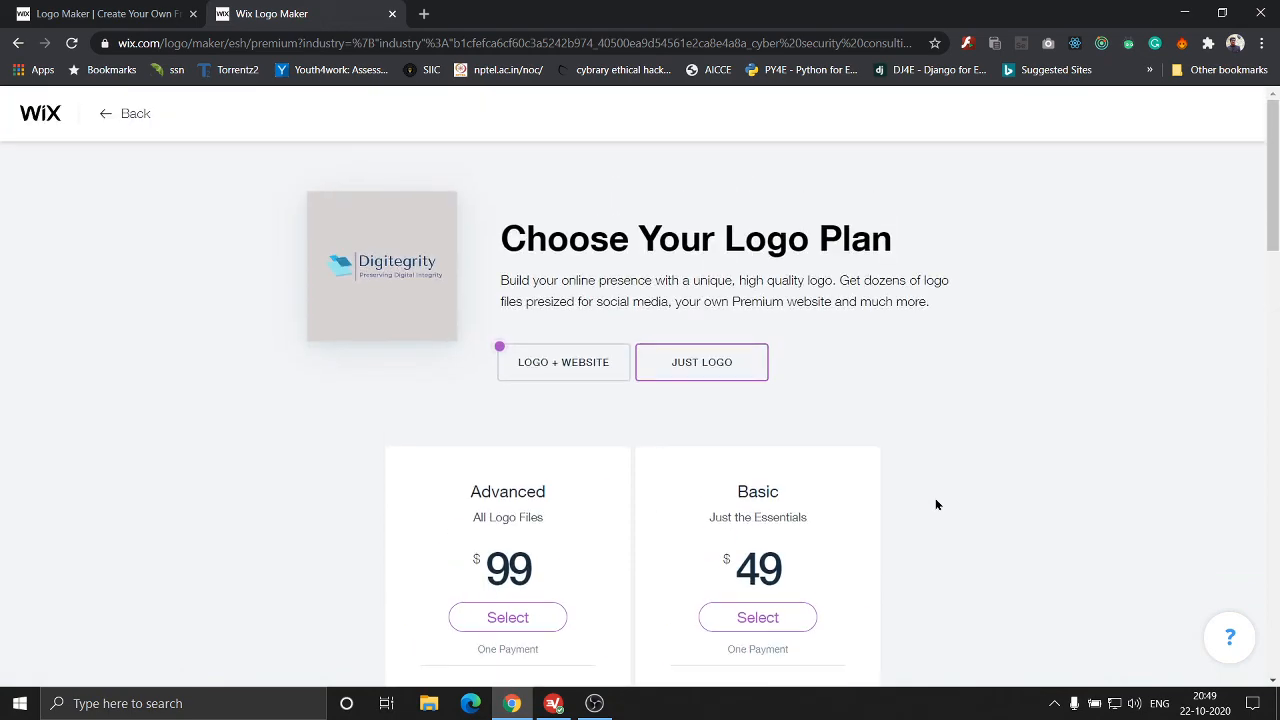
- Download the free logo sample and save it to the Desktop as the JPEG image Free_Sample_By_Wix
scroll(936, 505, down, 5)
scroll(936, 505, down, 1)
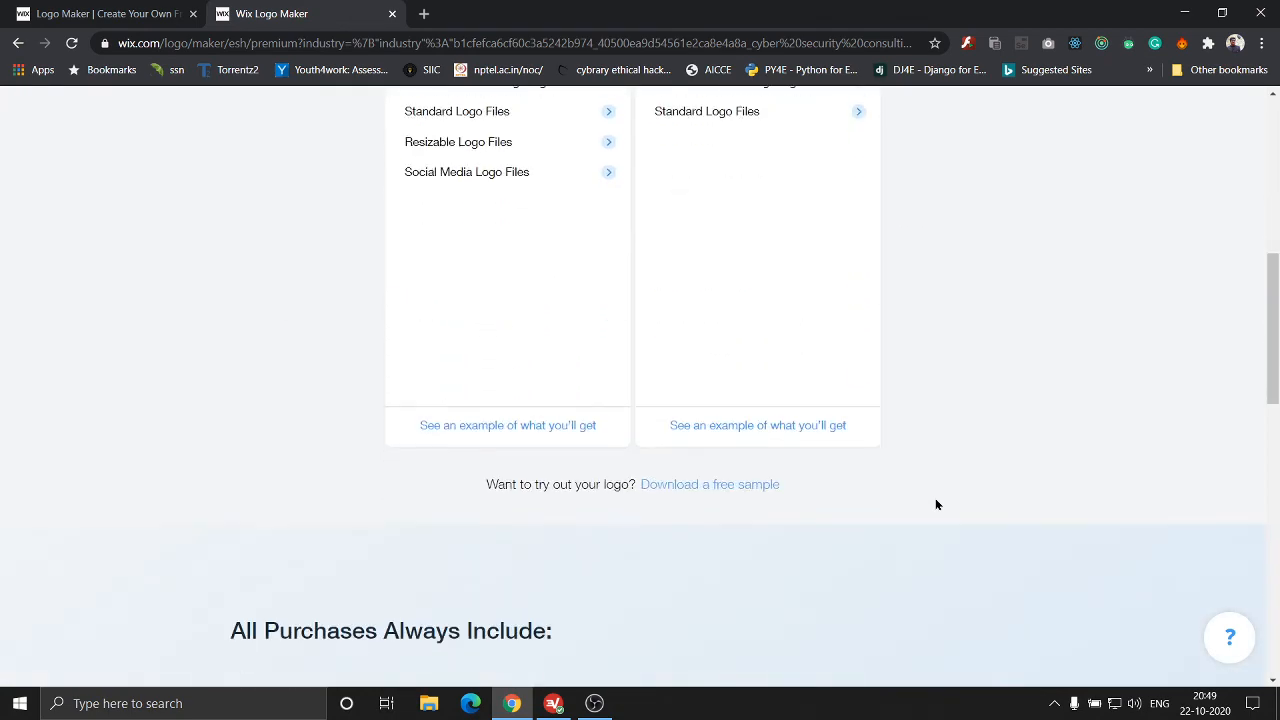
click(749, 486)
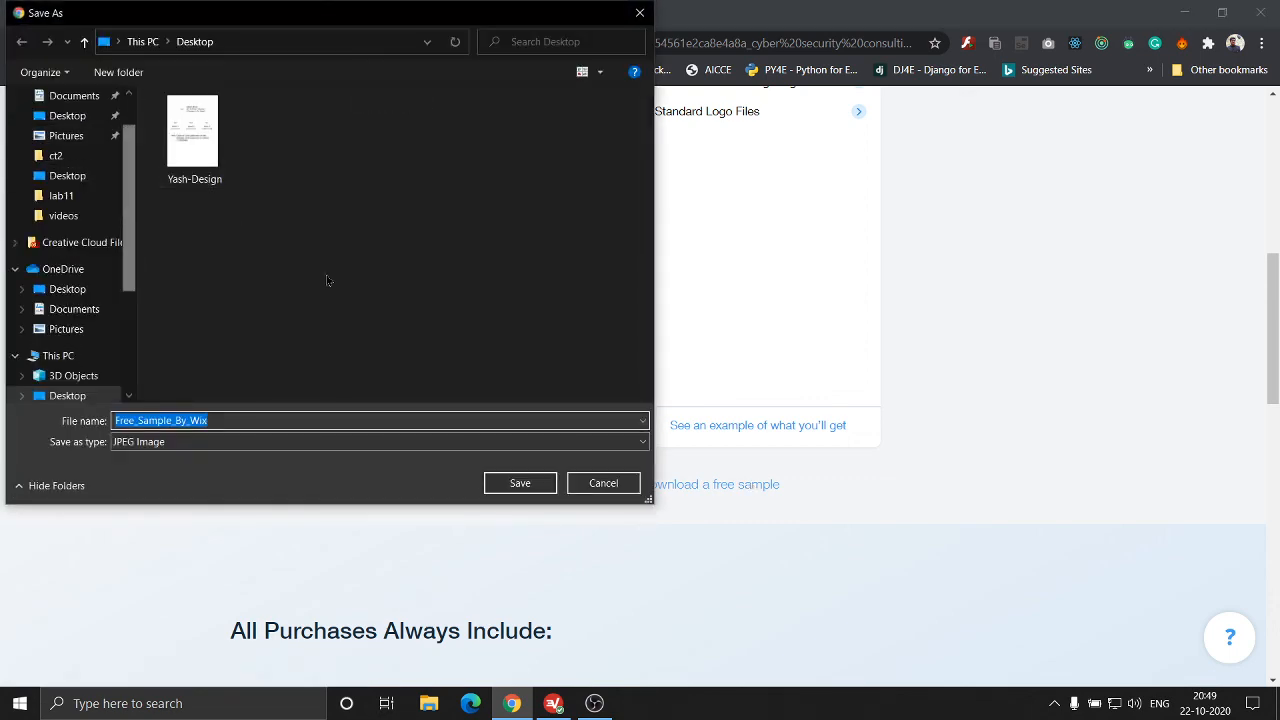
click(518, 484)
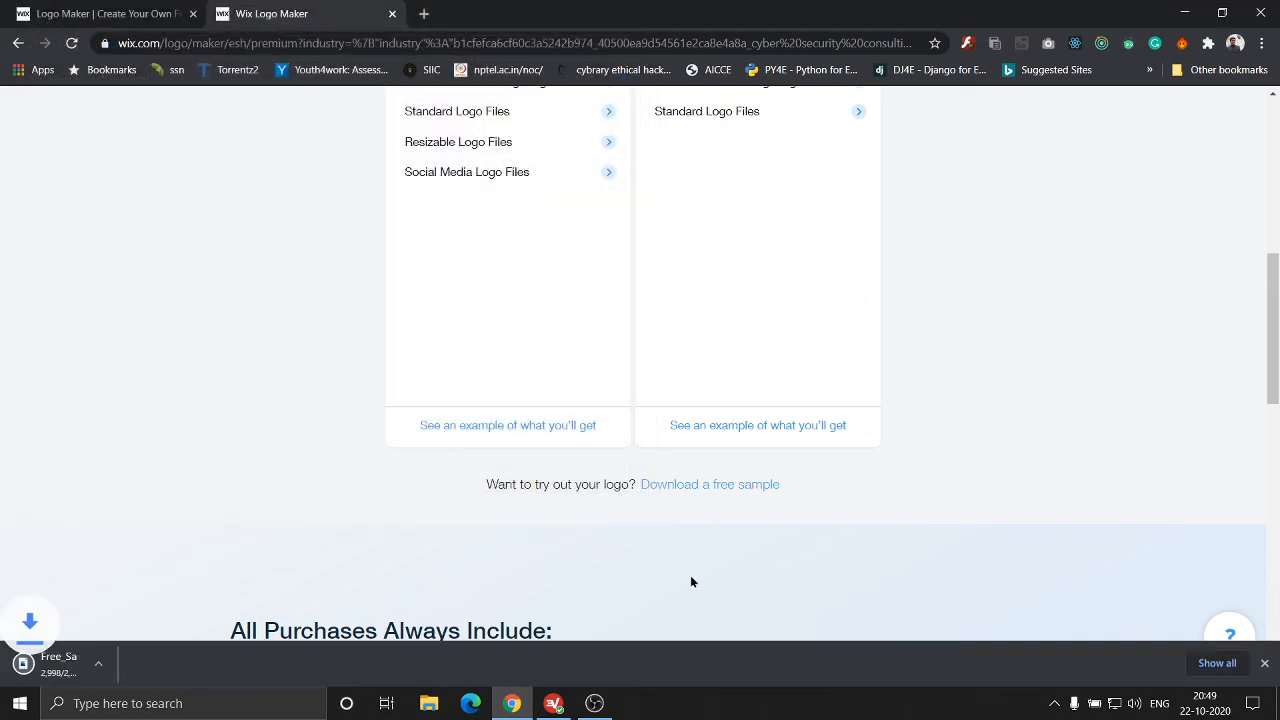
- Open the downloaded Free_Sample_By_Wix.jpg in Photos, inspect the logo up close, and minimize the viewer
click(135, 665)
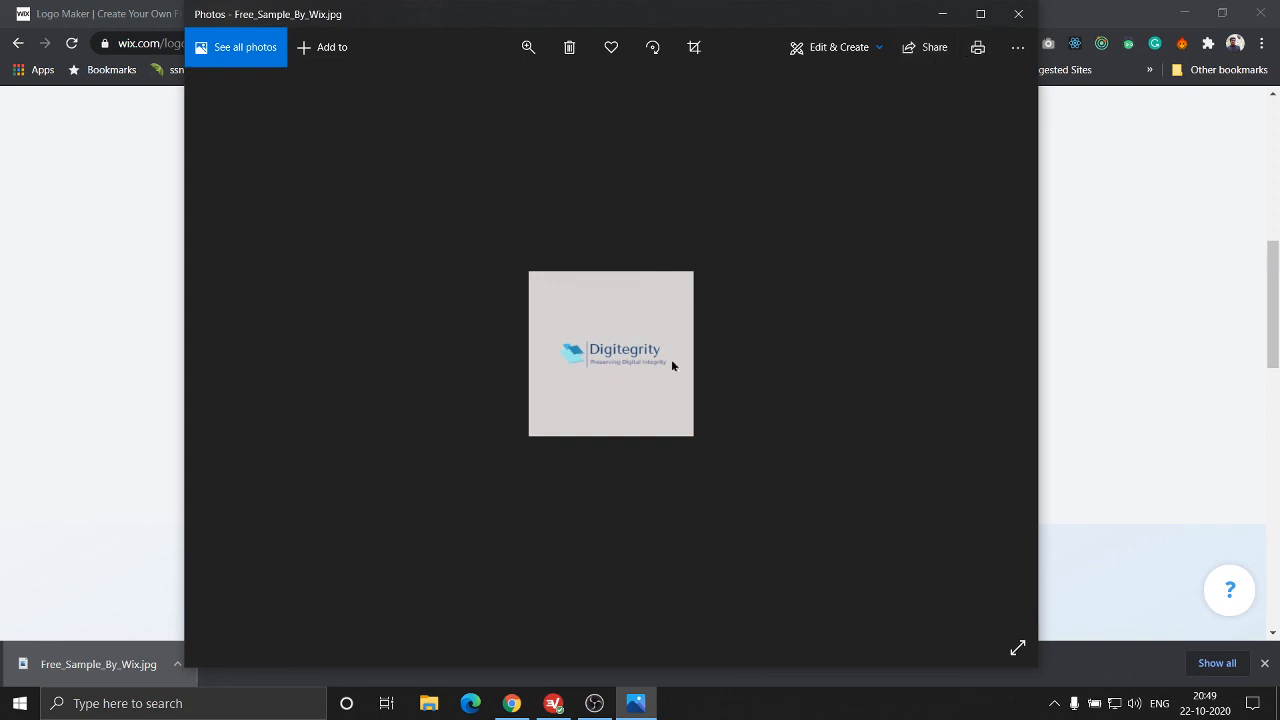
double_click(633, 378)
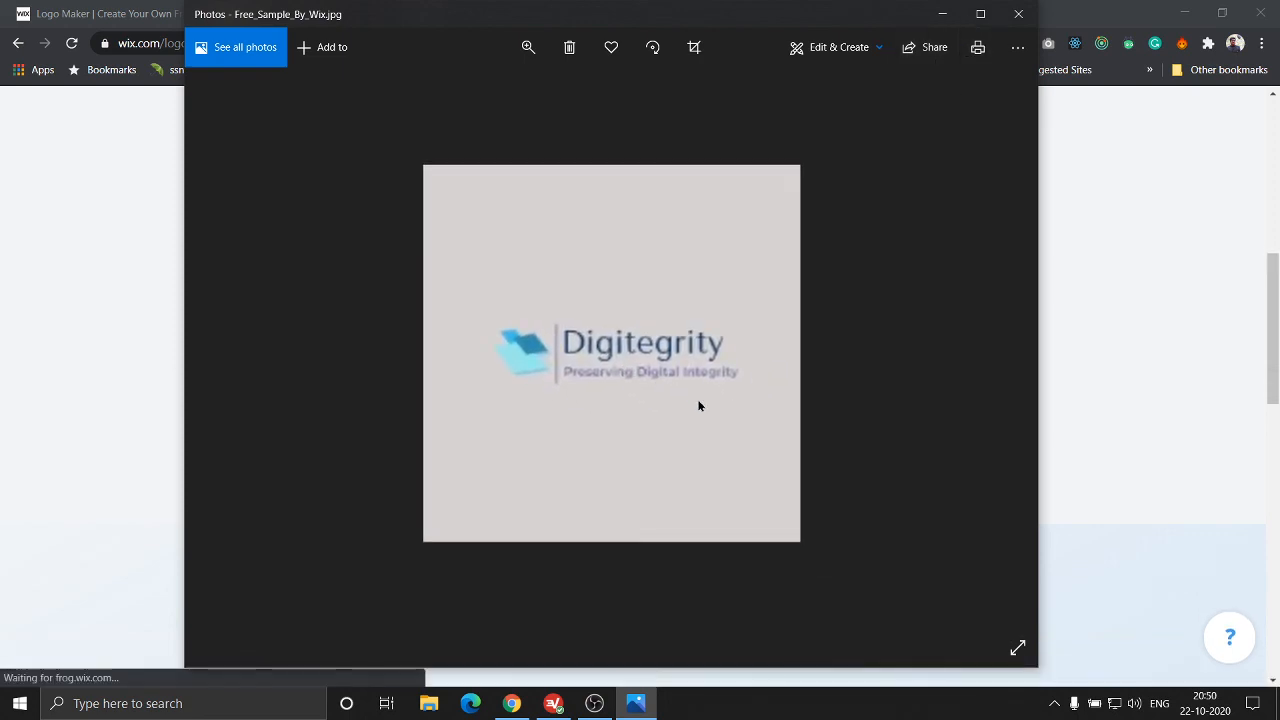
scroll(699, 405, down, 3)
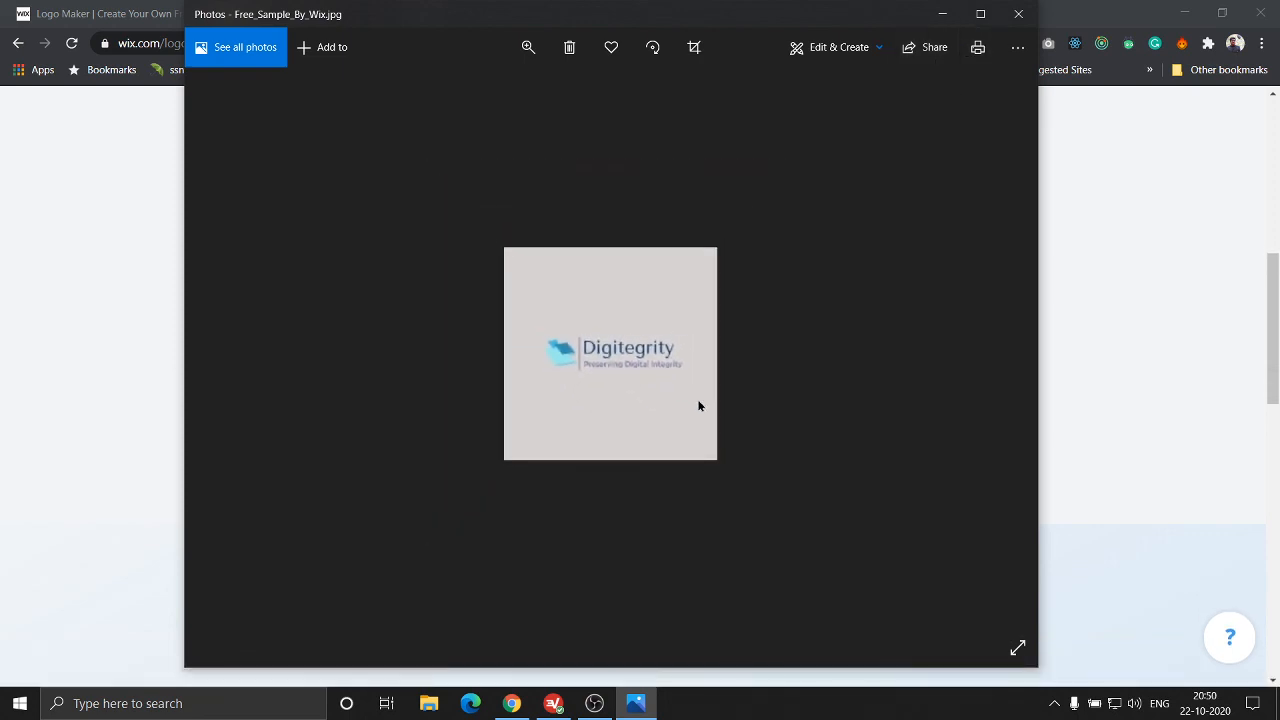
scroll(699, 405, up, 2)
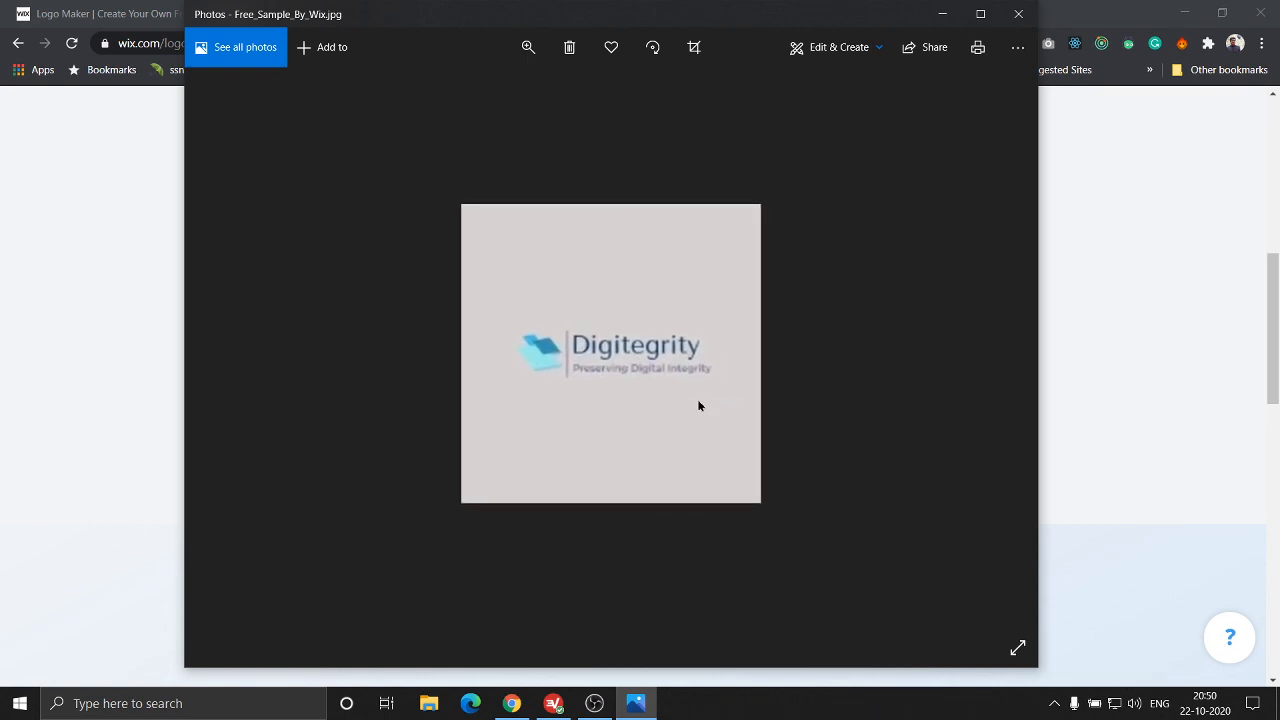
scroll(699, 405, down, 2)
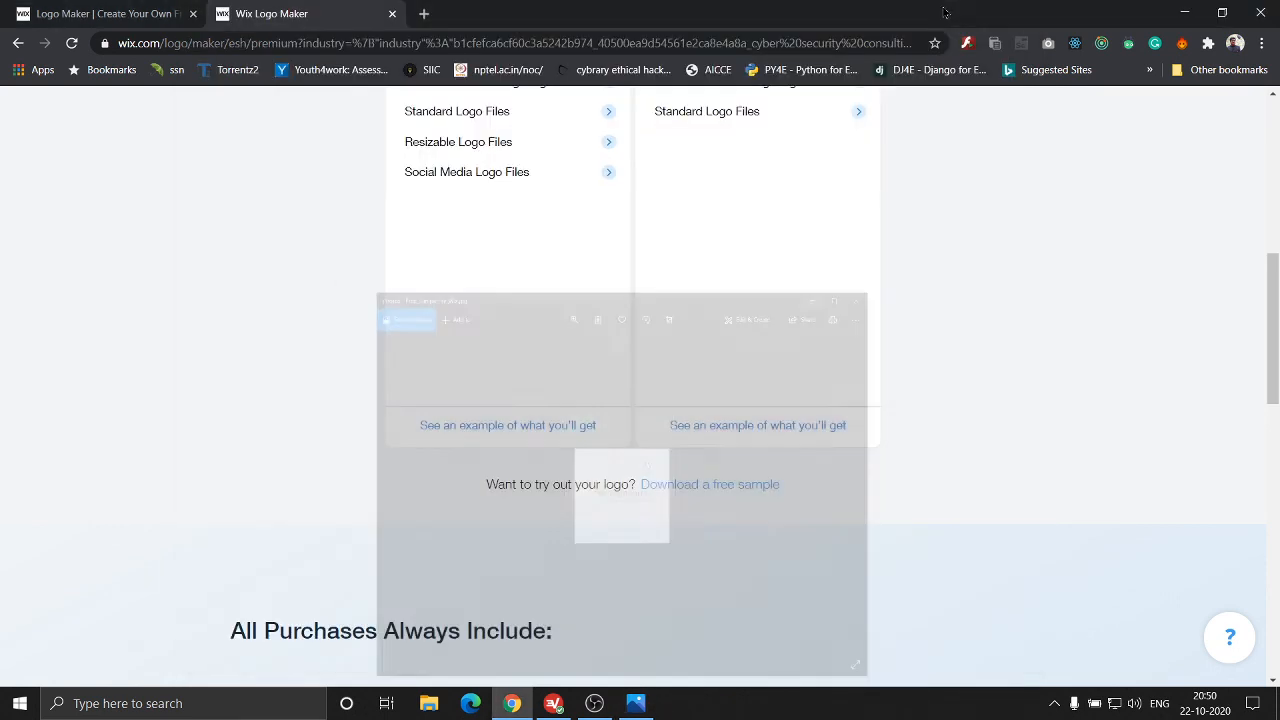
click(942, 14)
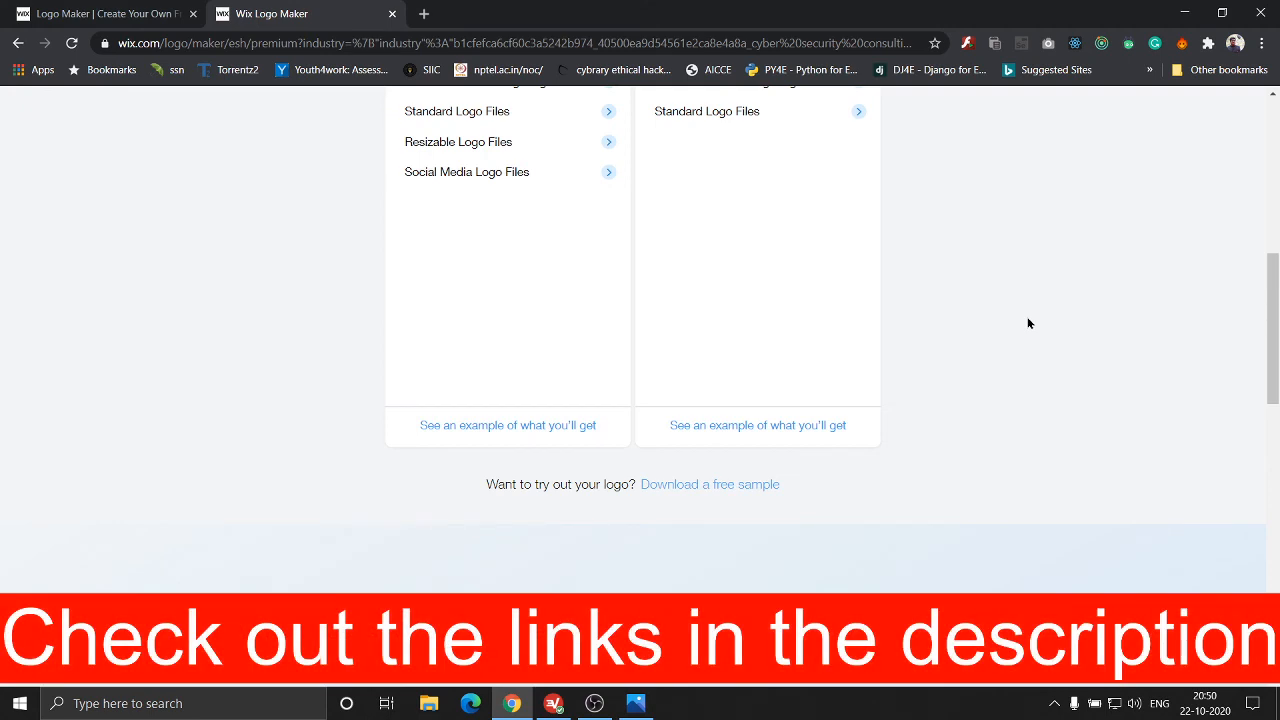